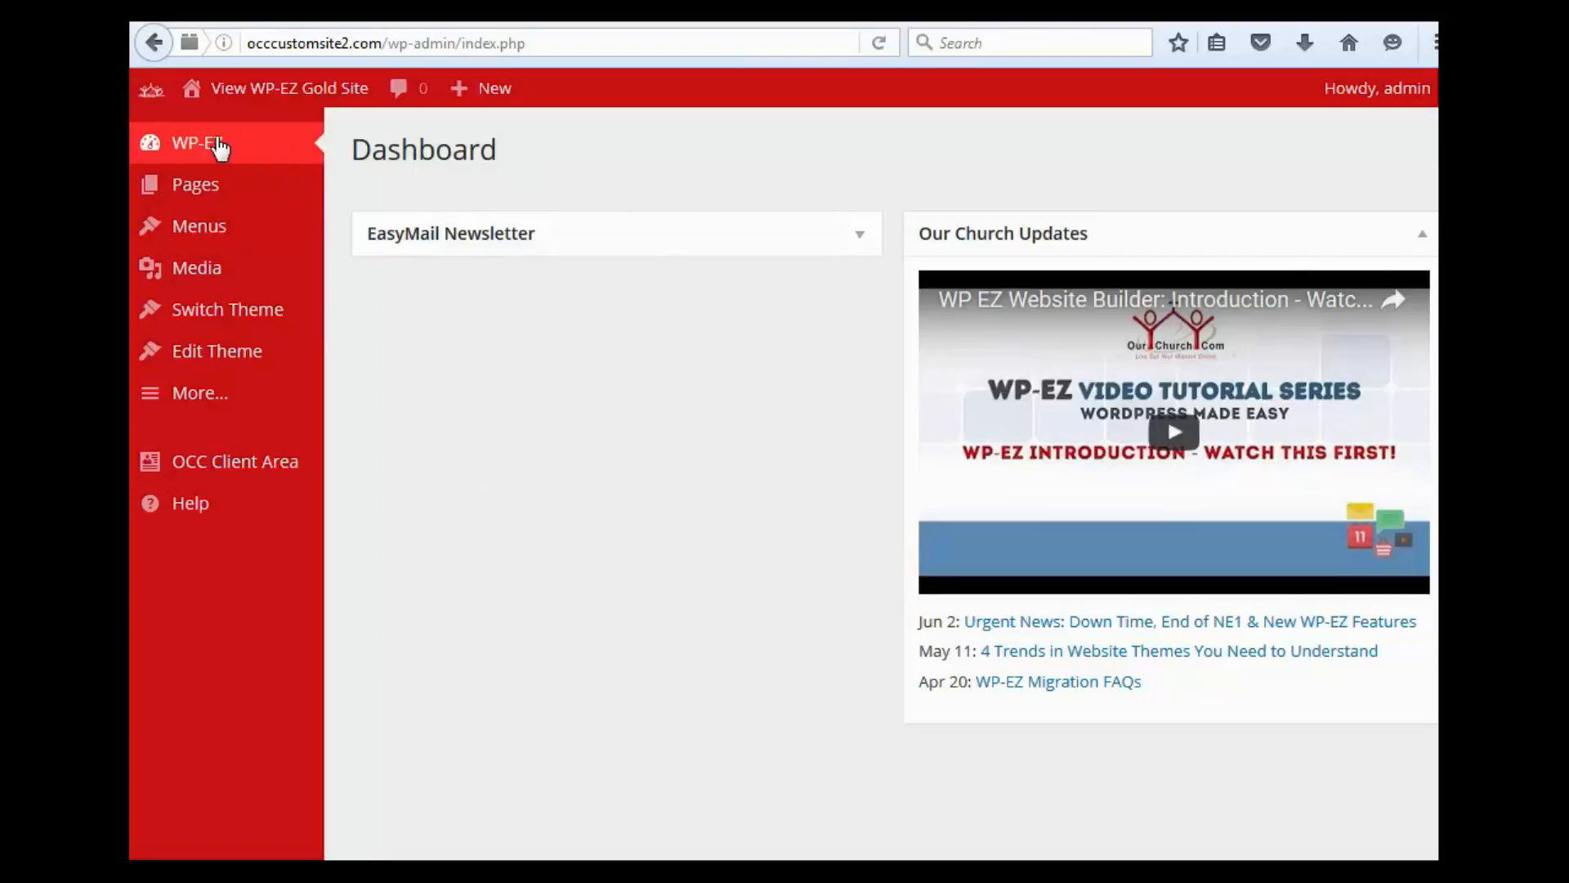
- Open the Home front page for editing from the list of all pages
mouse_move(190, 194)
click(360, 196)
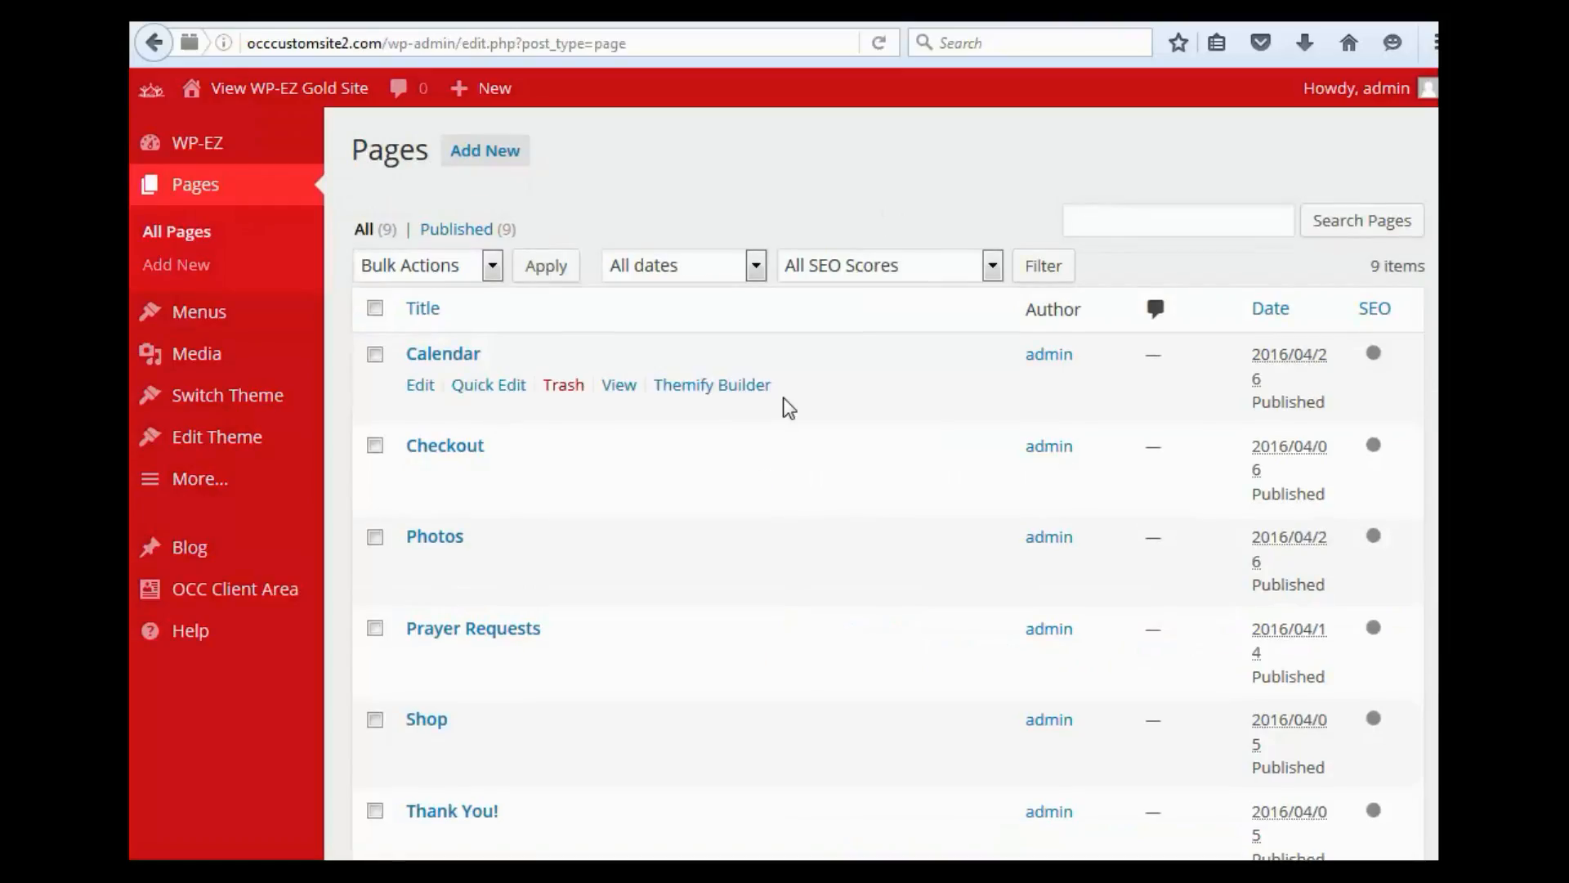
scroll(783, 397, down, 3)
scroll(785, 406, down, 1)
scroll(783, 400, up, 2)
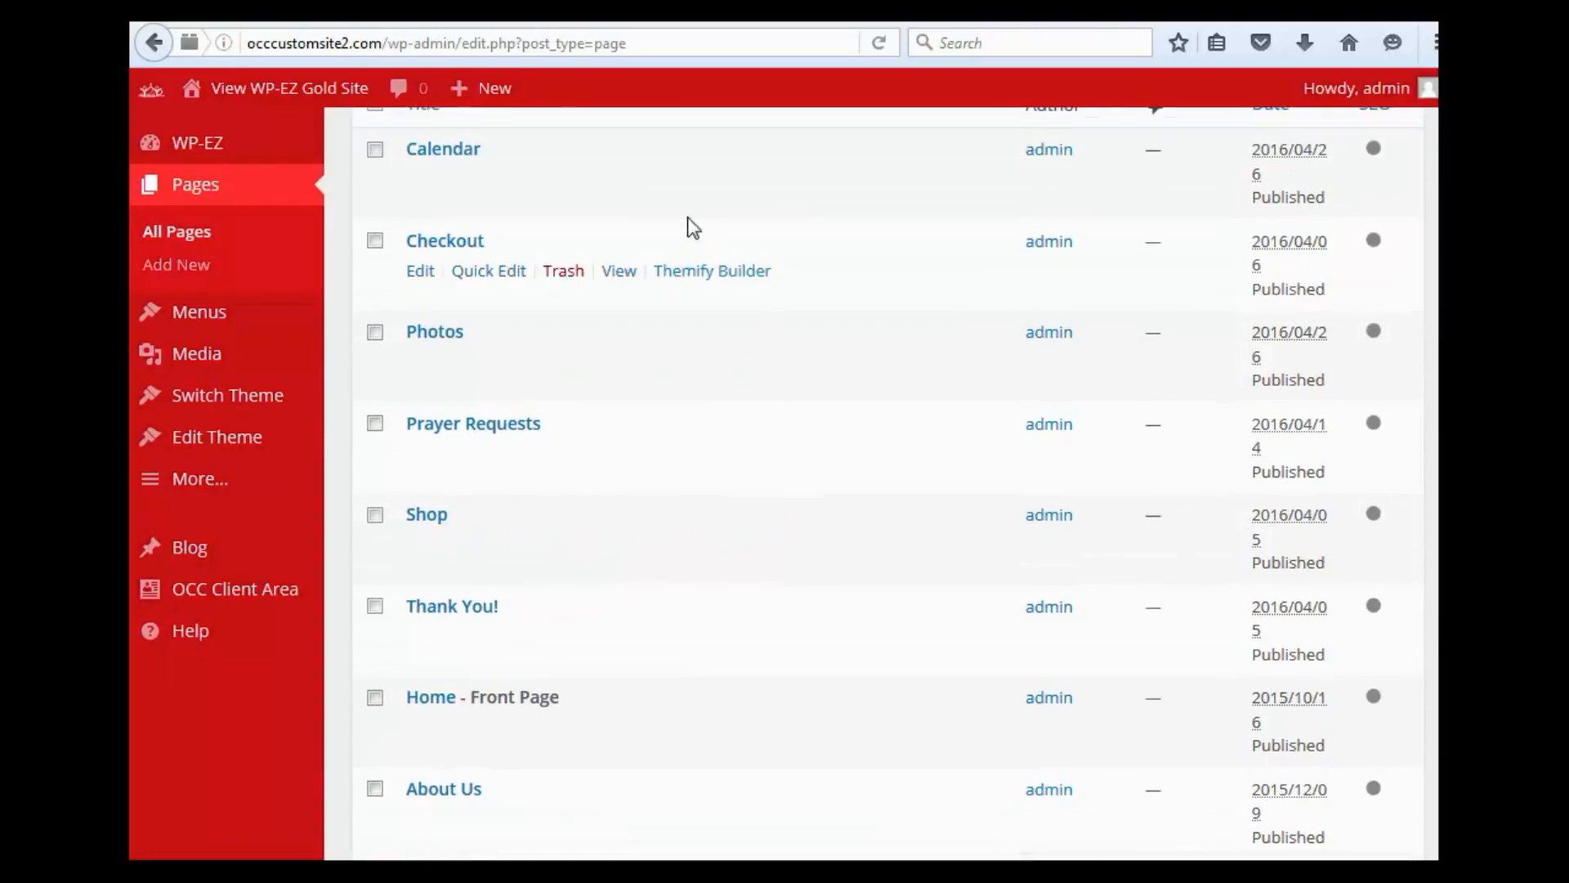
scroll(616, 413, up, 3)
scroll(616, 414, down, 4)
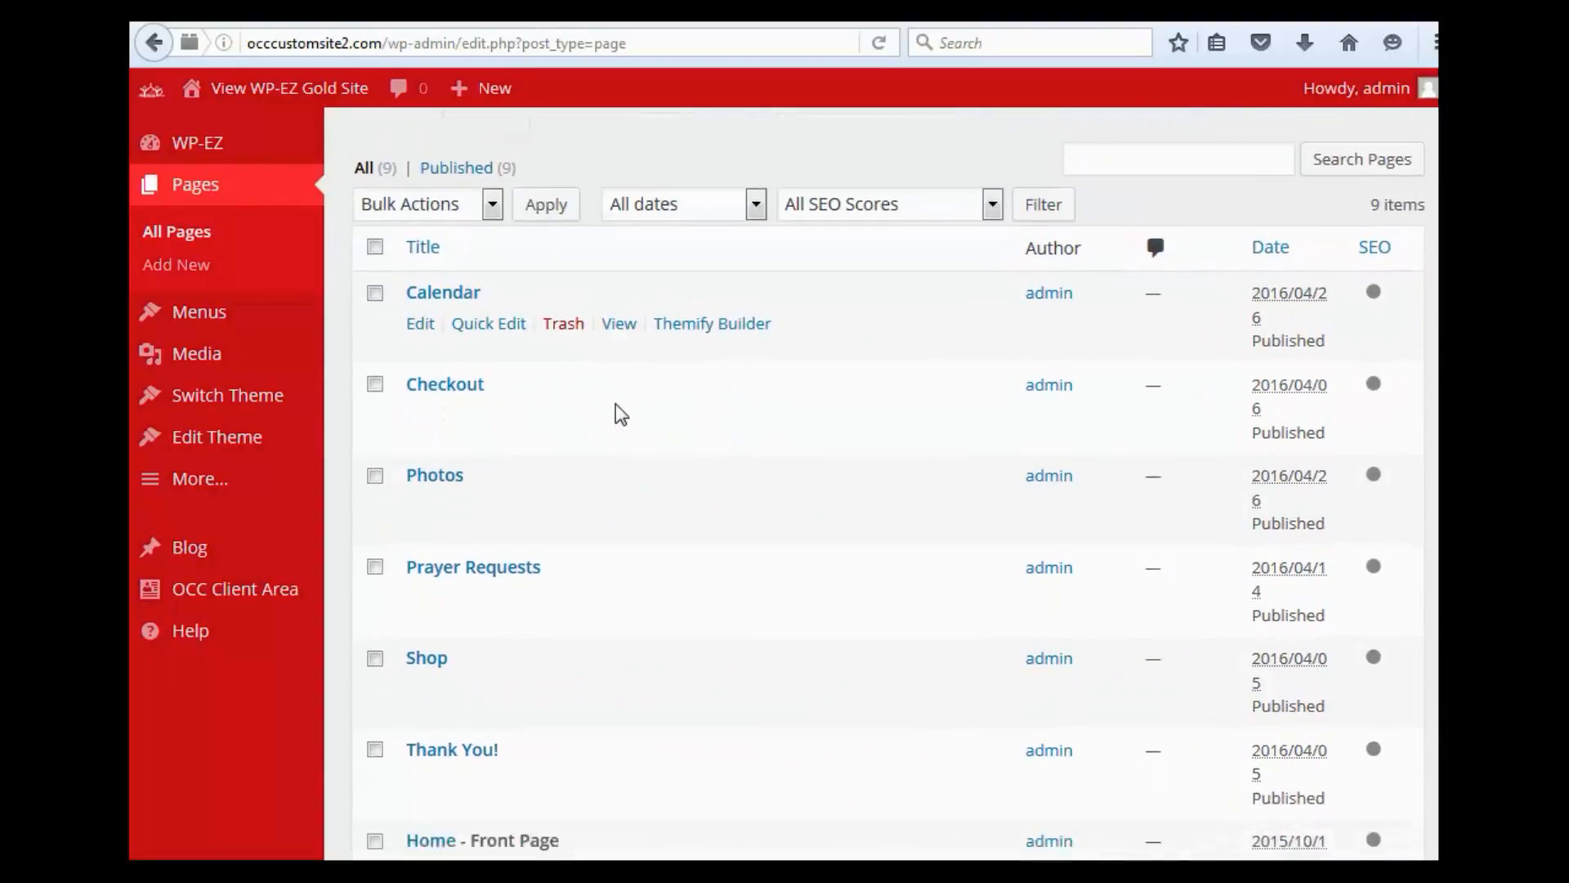
click(418, 656)
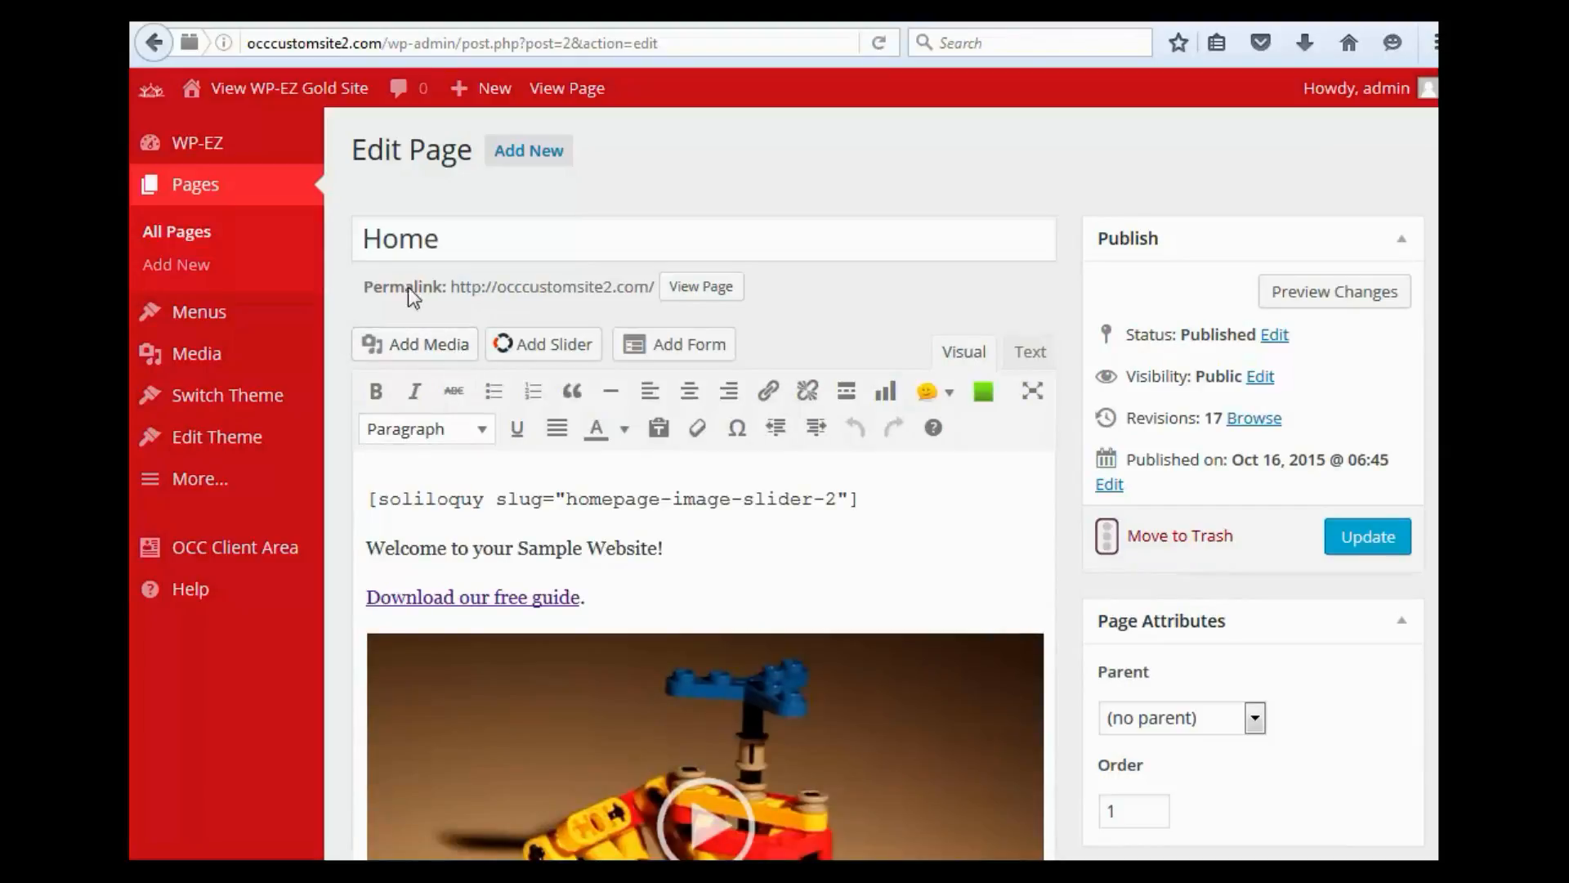
- Place the cursor before the slider shortcode and view the media library, closing it without inserting anything
click(469, 240)
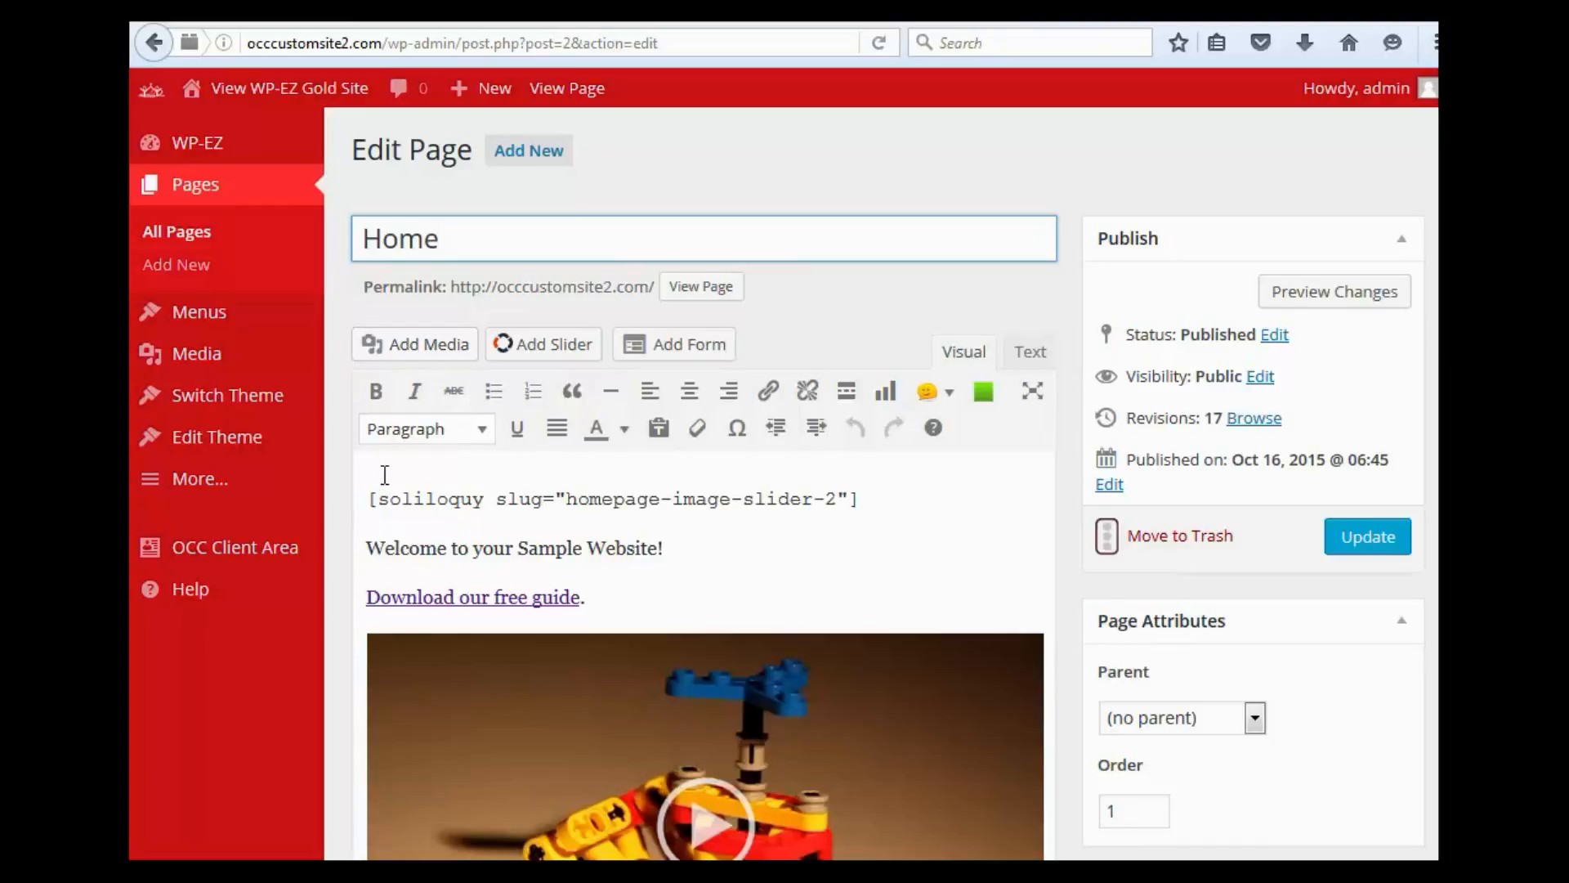
click(362, 505)
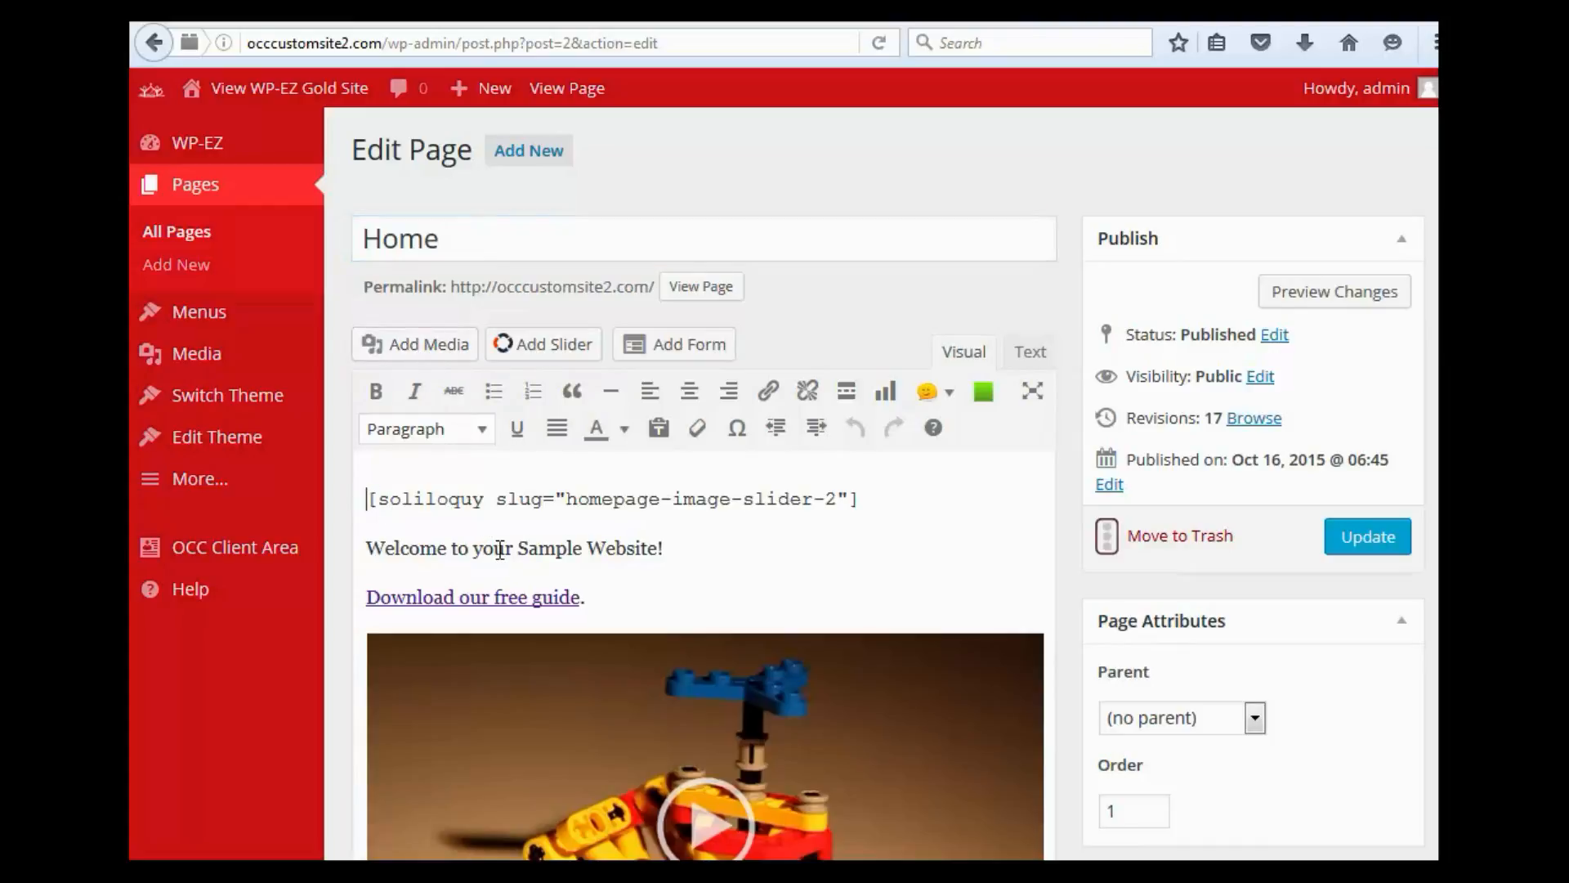
click(423, 354)
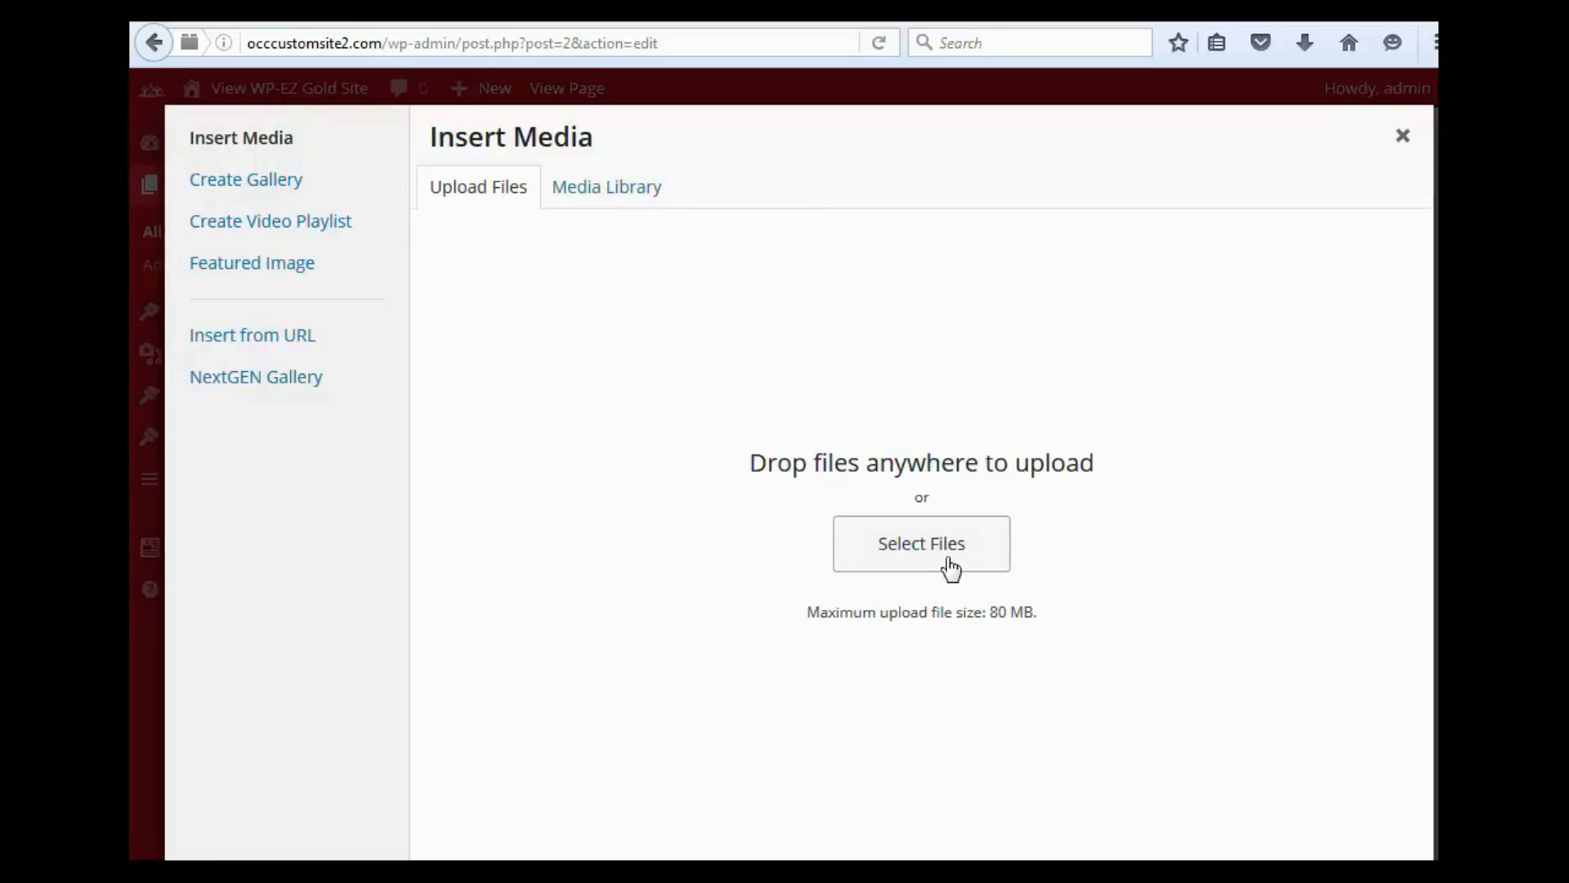
click(586, 193)
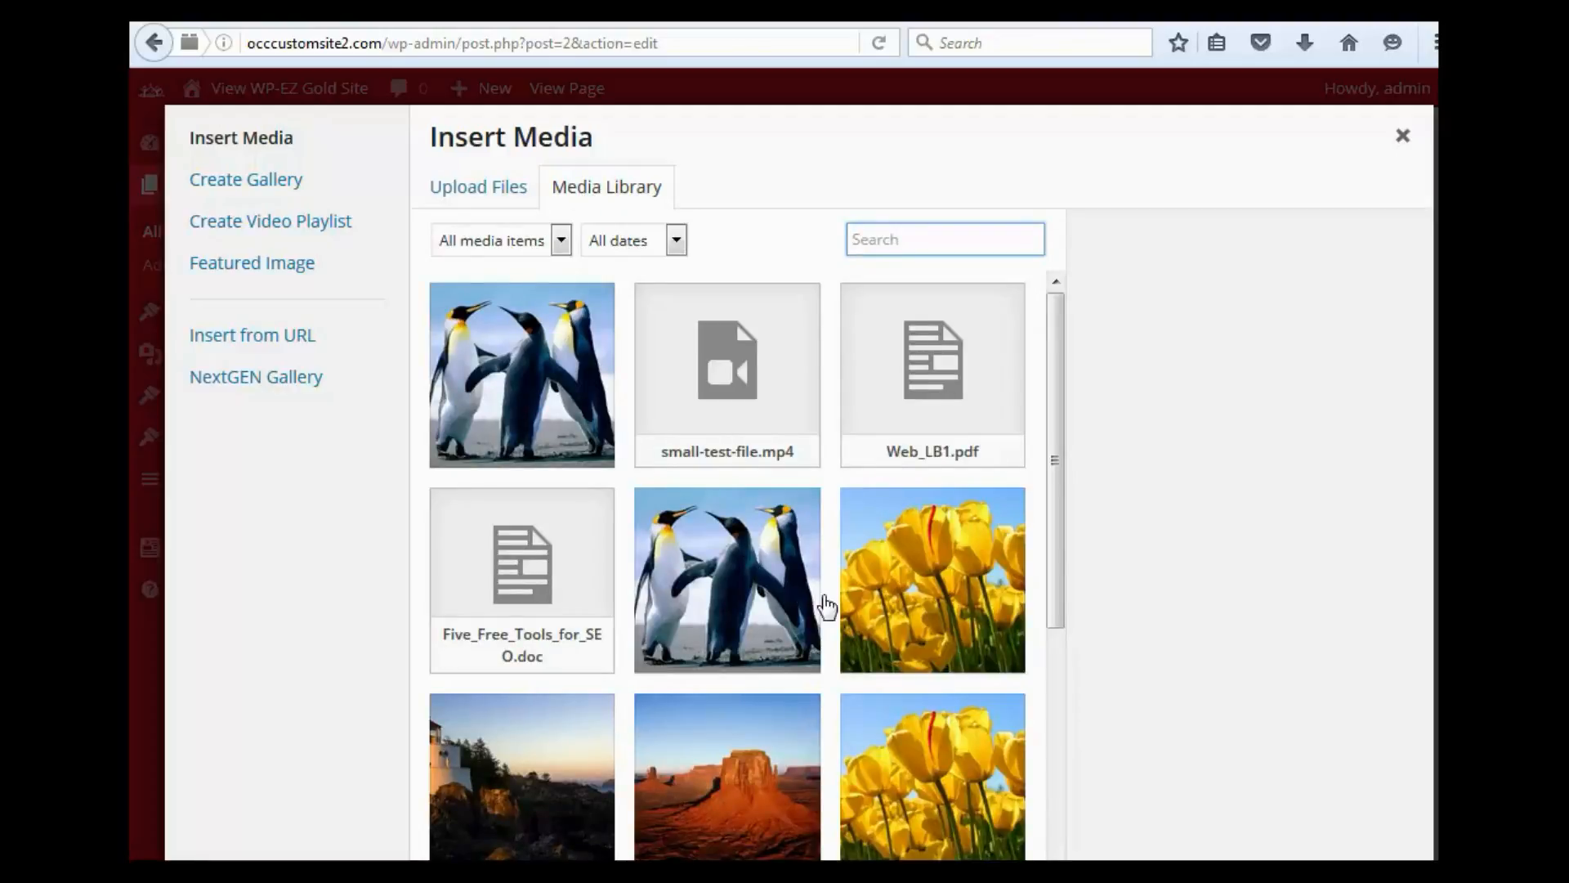
click(1400, 137)
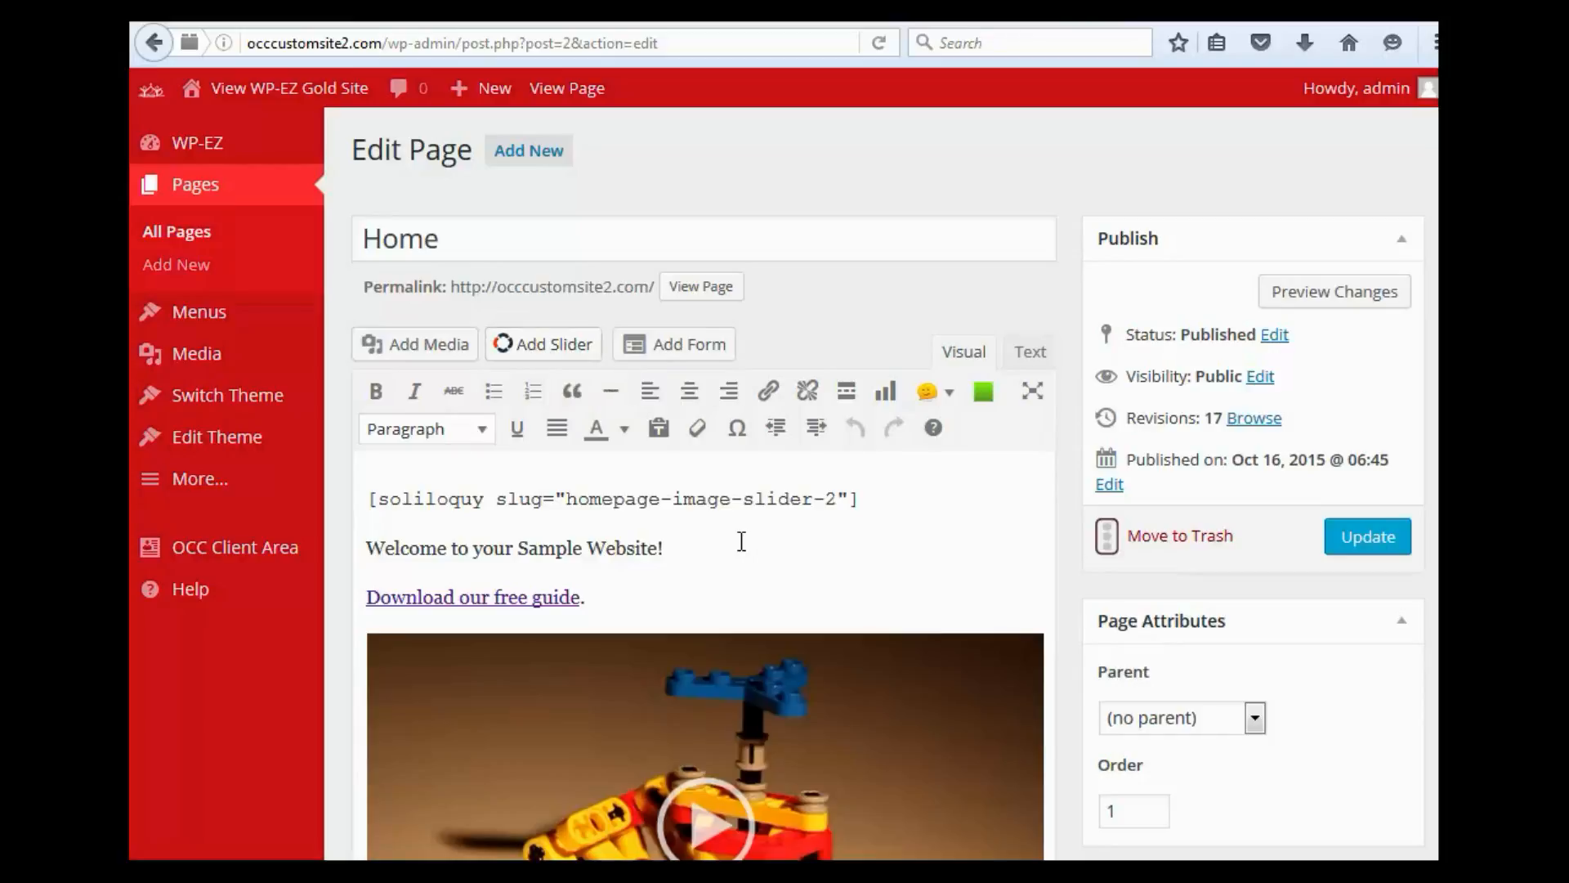
- Highlight the homepage image slider shortcode at the start of the page content, and clear the selection
key(shift+Right)
key(shift+Right)
key(shift+Right)
key(shift+Right)
key(shift+Right)
key(shift+Right)
key(shift+Right)
key(shift+Right)
key(shift+Right)
key(shift+Right)
key(shift+Right)
key(shift+Right)
key(shift+Right)
key(shift+Right)
key(shift+Right)
key(shift+Right)
key(shift+Right)
key(shift+Right)
key(shift+Right)
key(shift+Right)
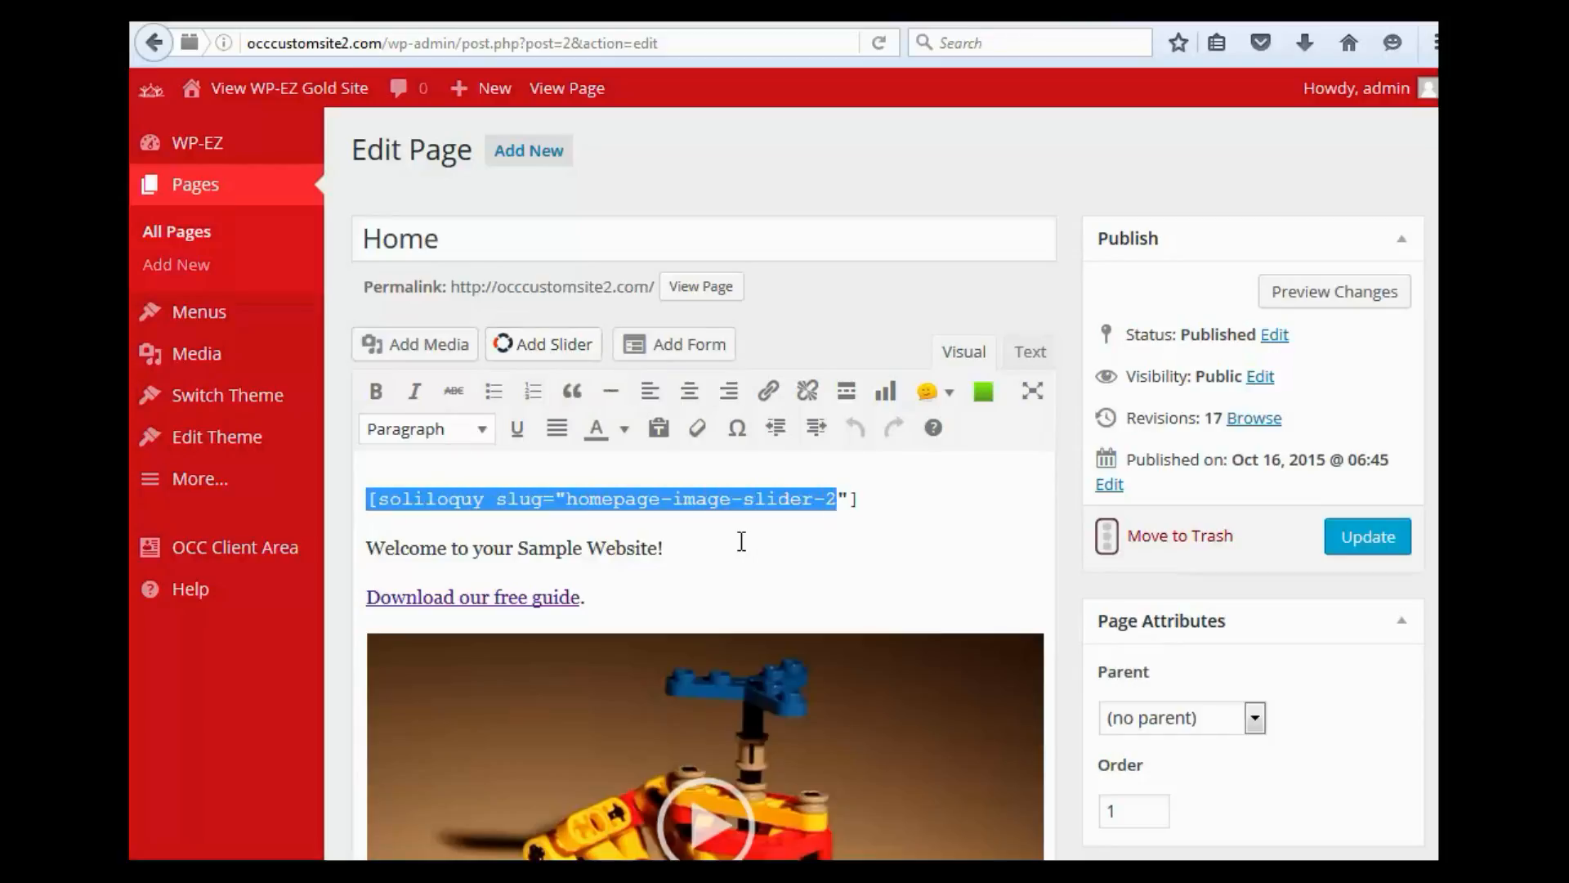
click(741, 542)
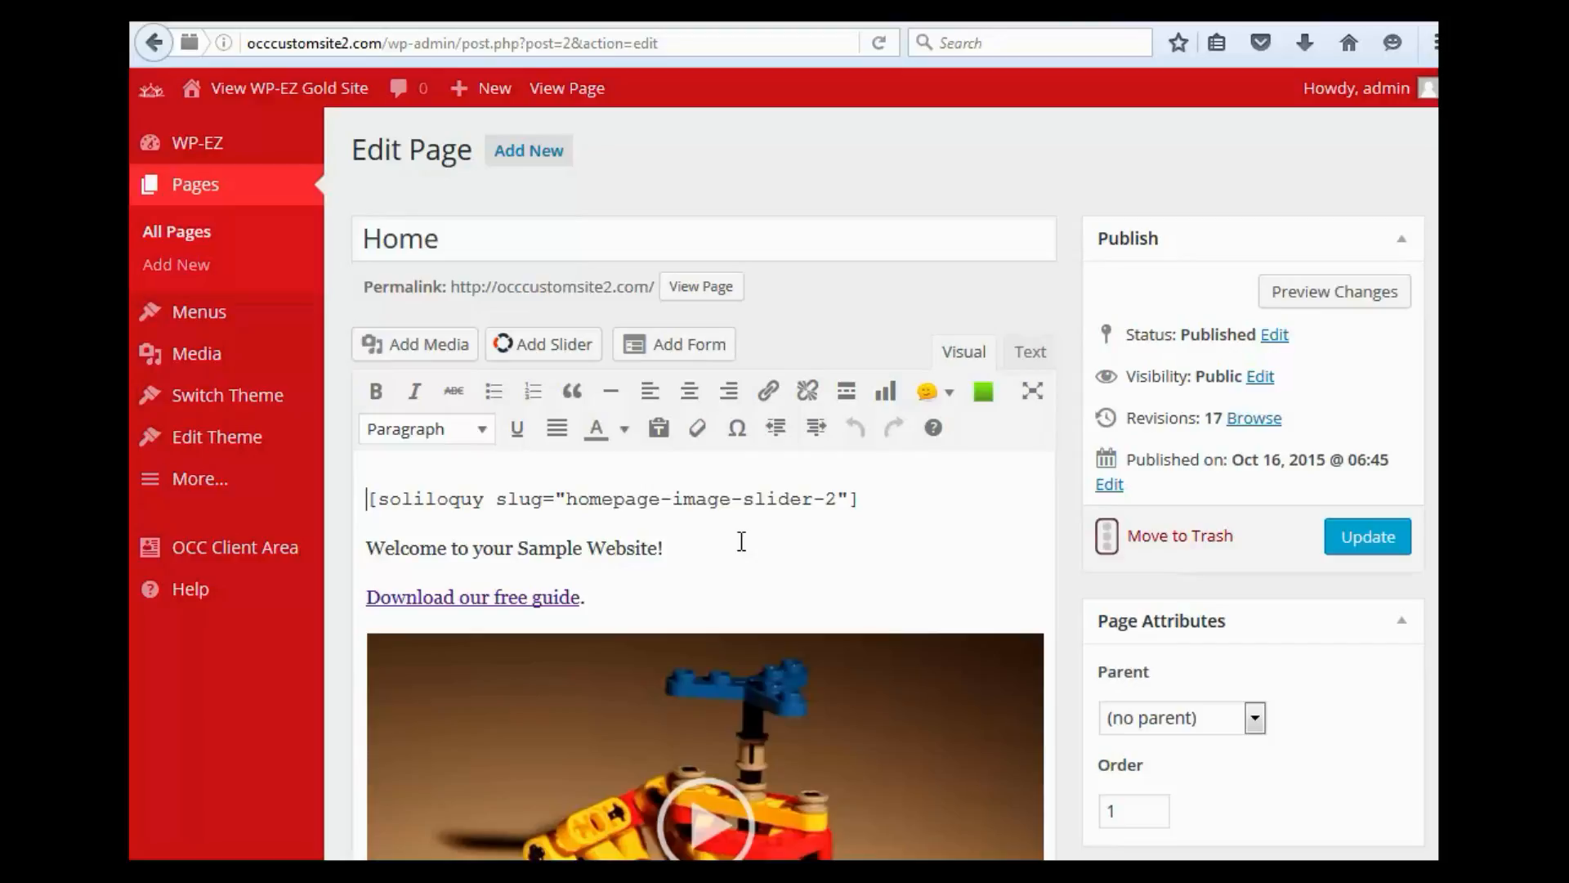
- Format the word "Welcome" in the welcome line as bold, italic and strikethrough
scroll(741, 541, down, 3)
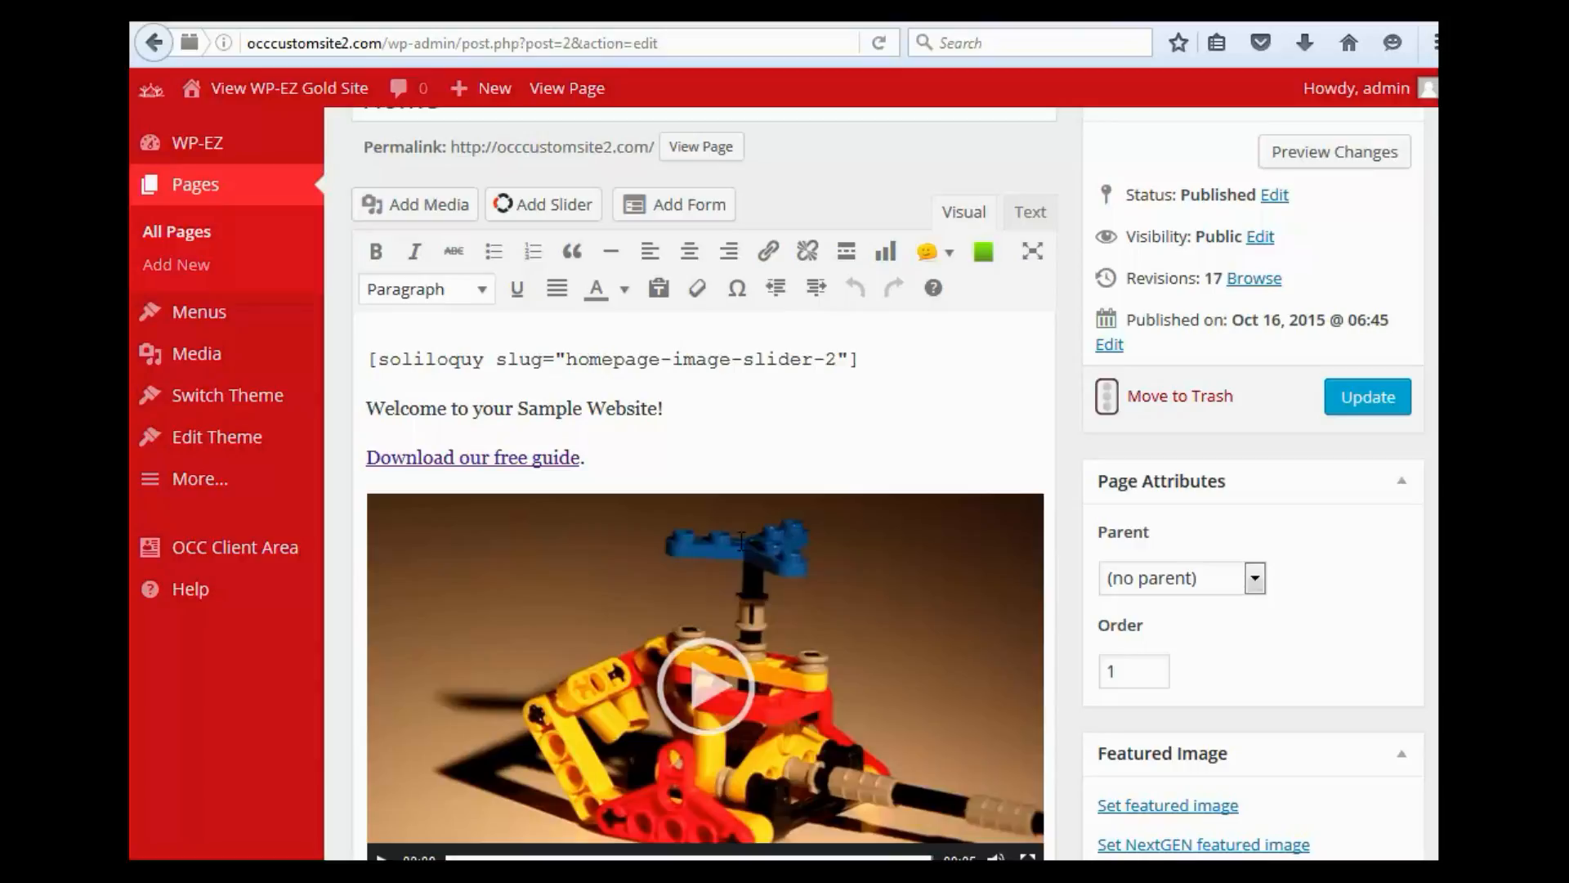
key(End)
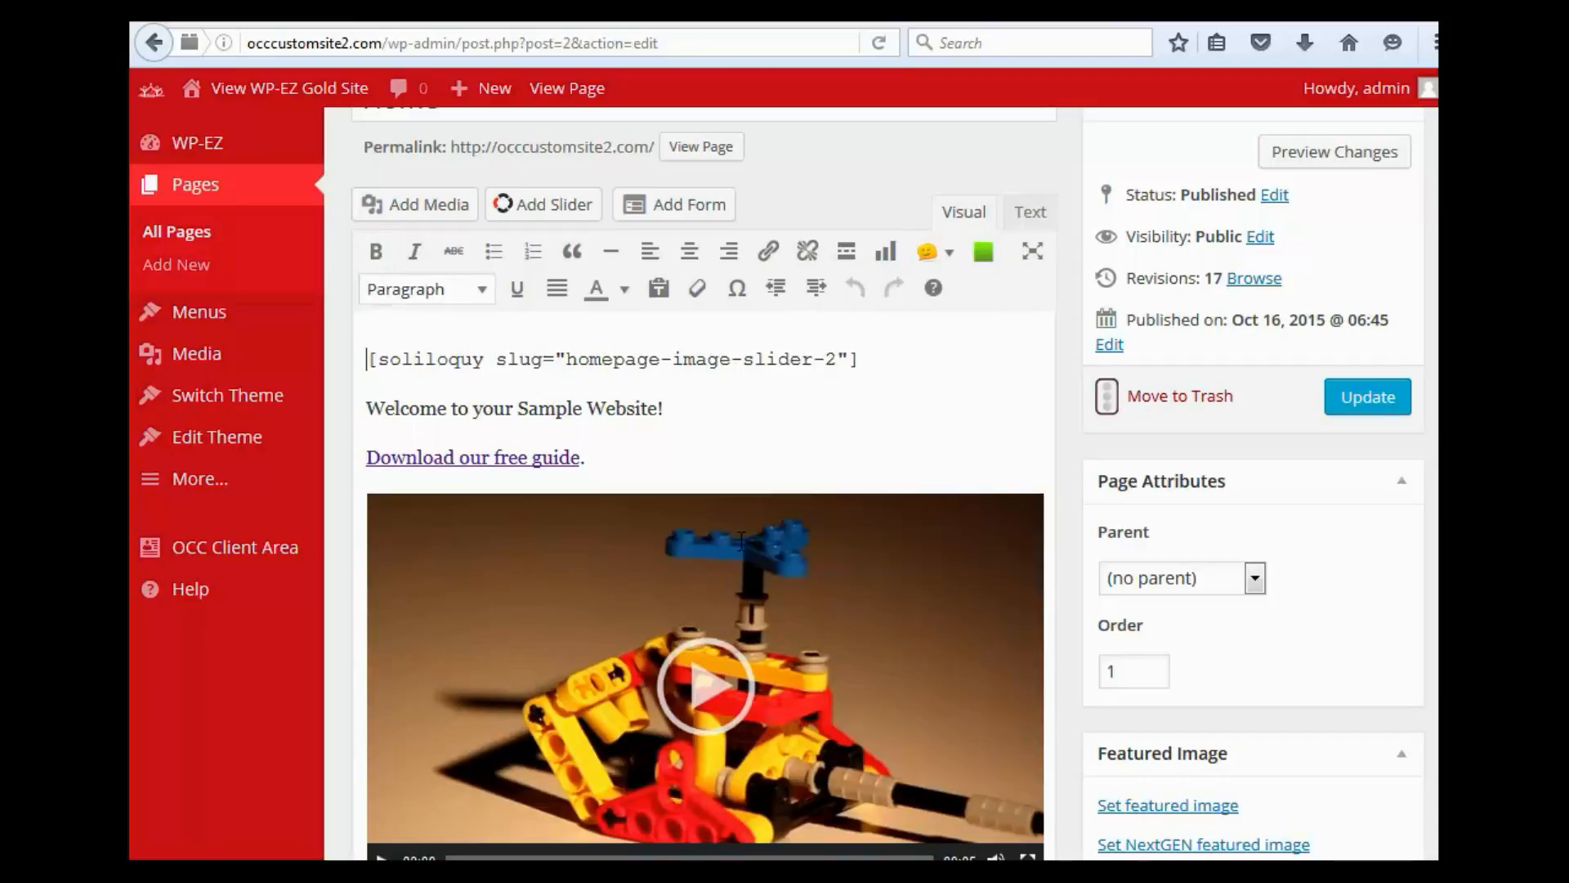
key(Down)
key(shift+Right)
key(shift+Right)
key(shift+Right)
key(shift+Right)
key(shift+Right)
key(shift+Right)
key(shift+Right)
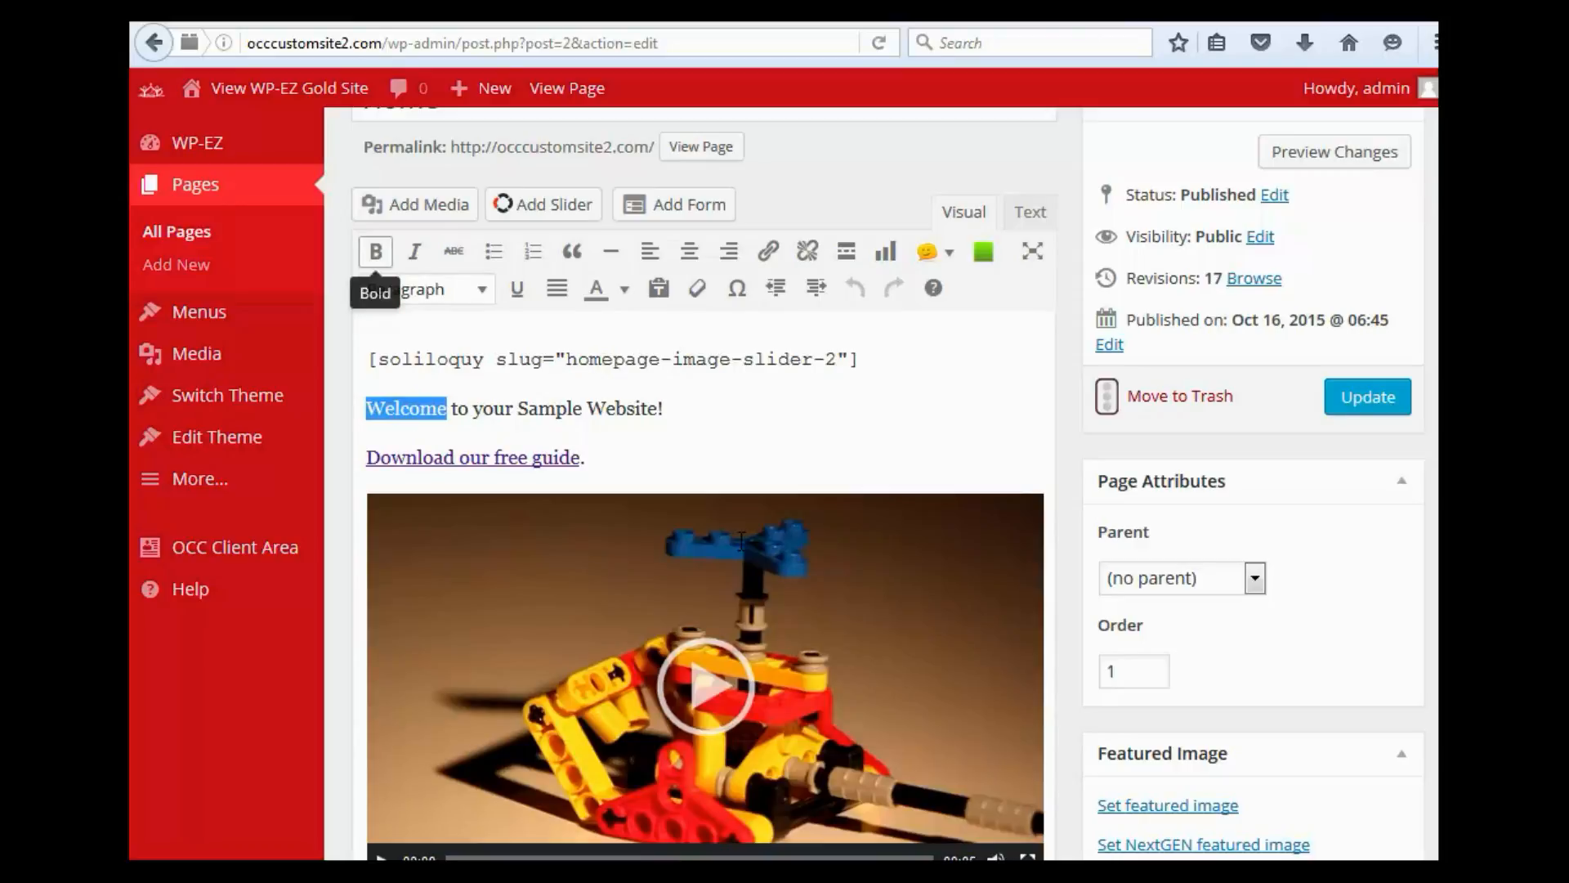
click(376, 251)
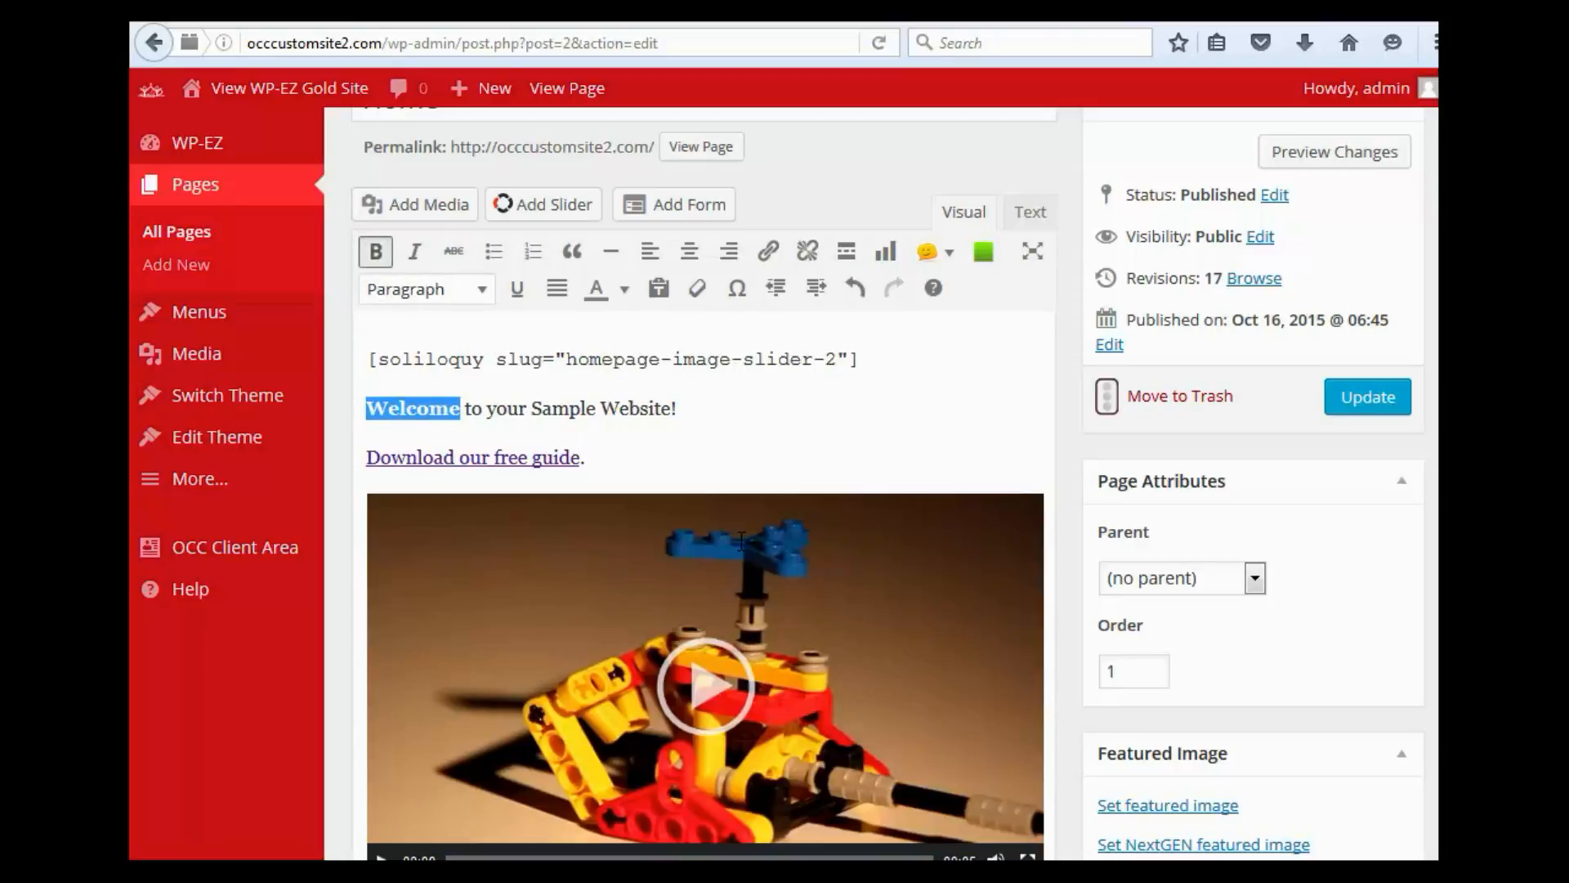
click(414, 252)
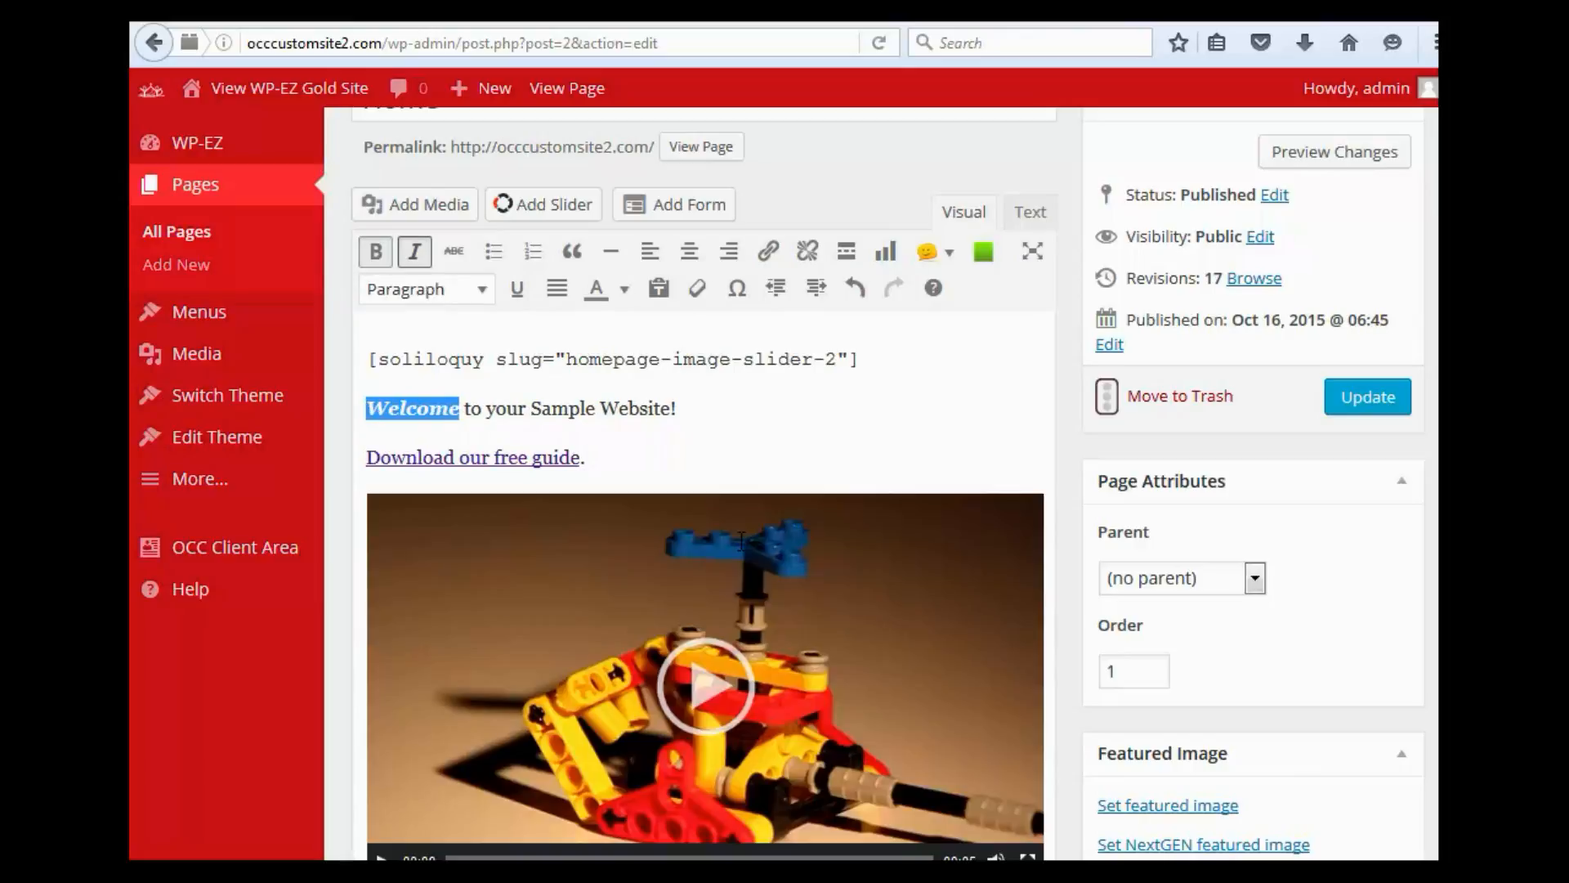
click(454, 252)
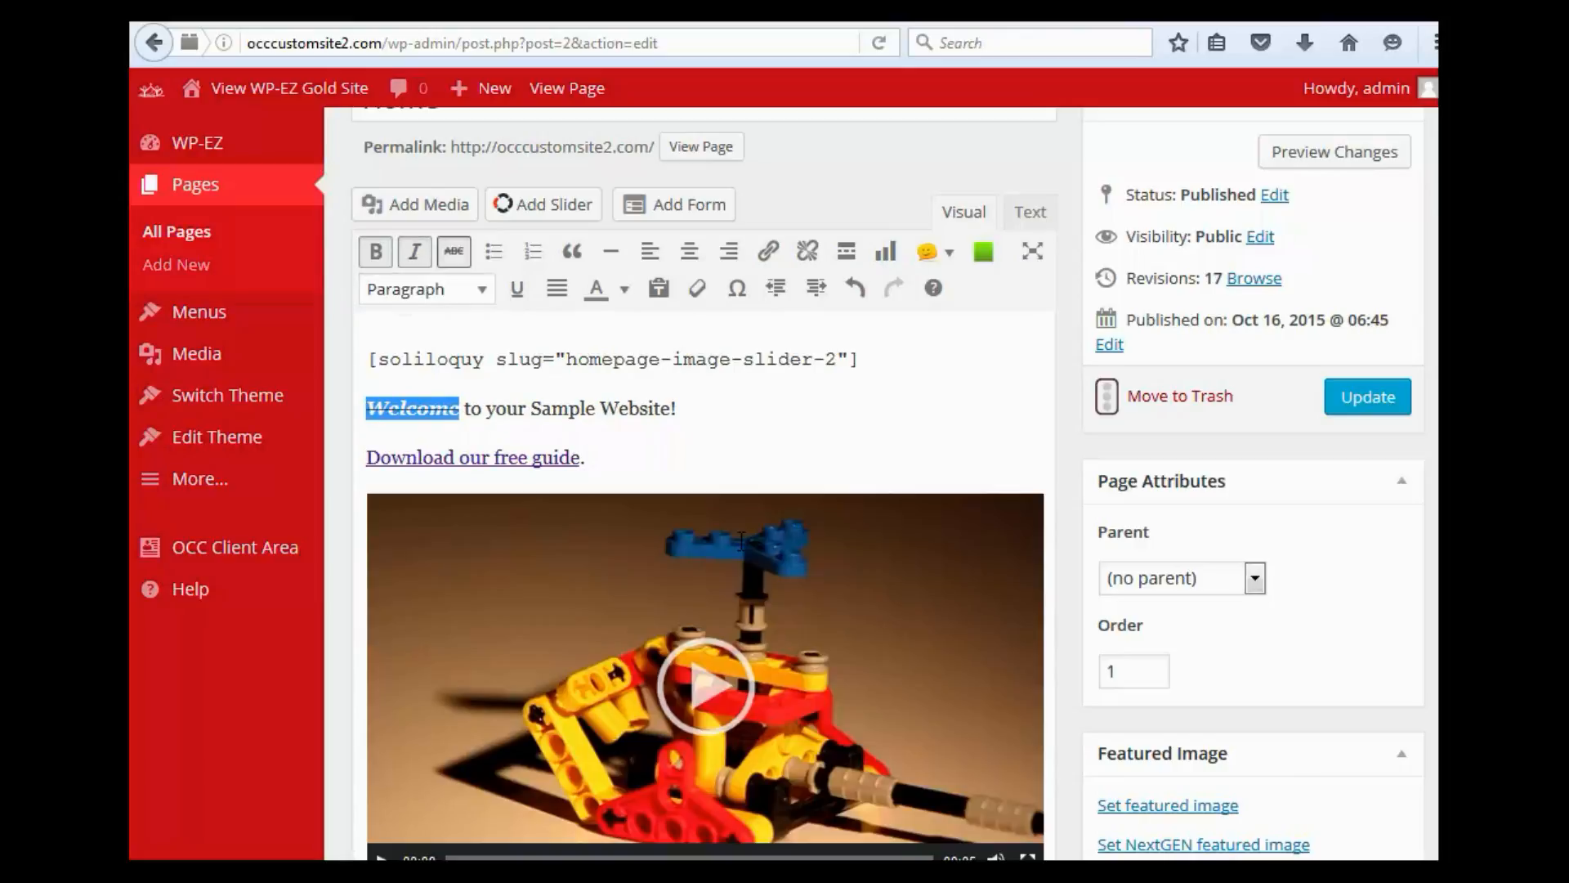
click(481, 408)
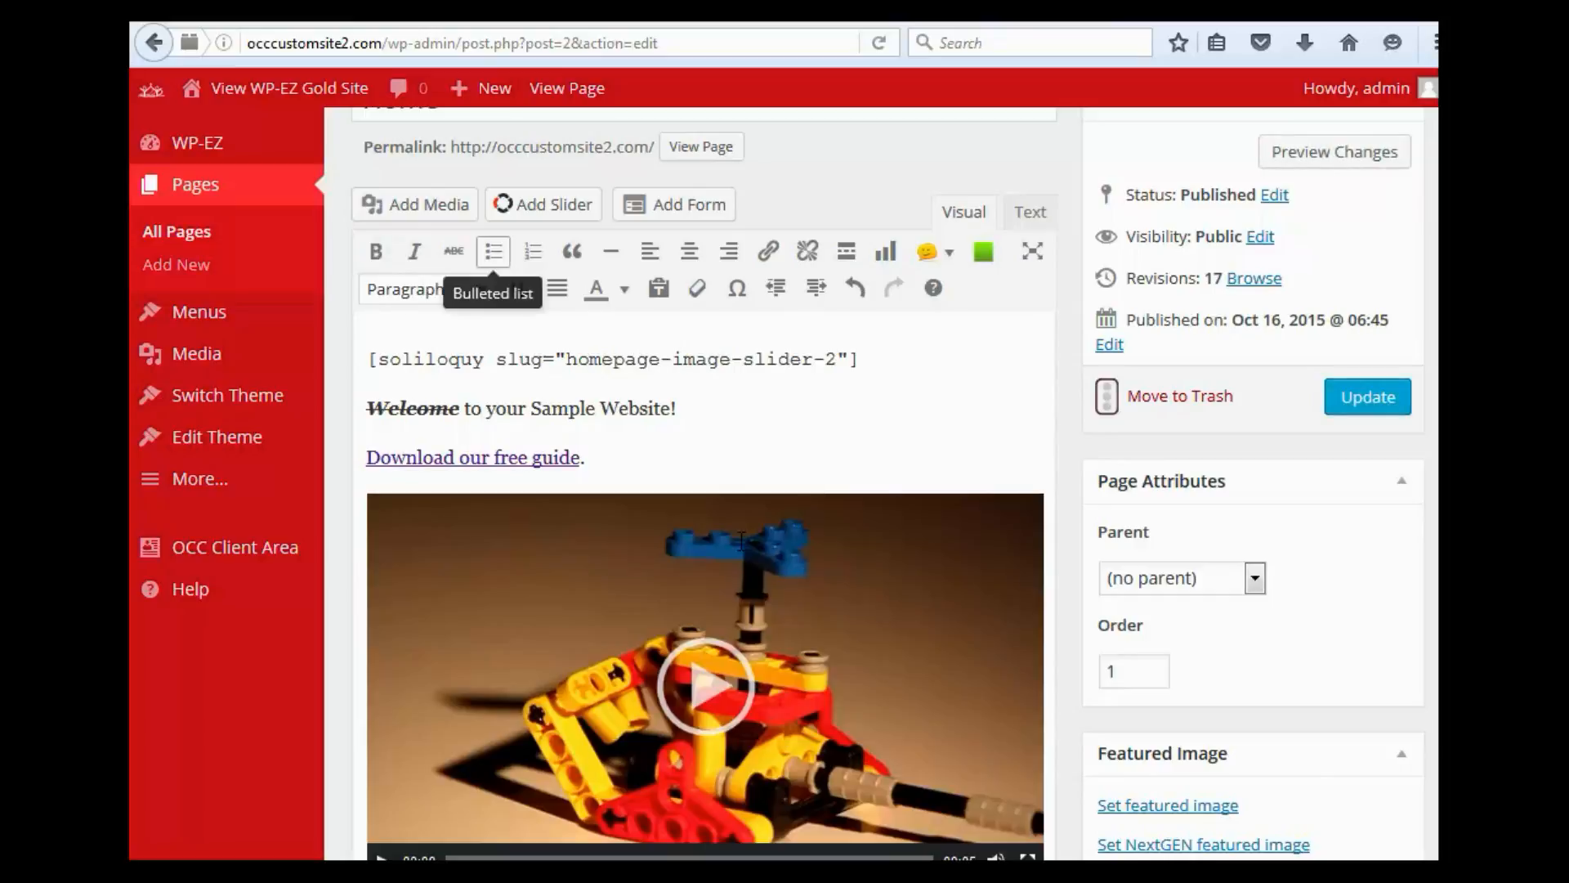
- Try bulleted list, numbered list and blockquote formatting on the welcome line, removing each again
click(367, 408)
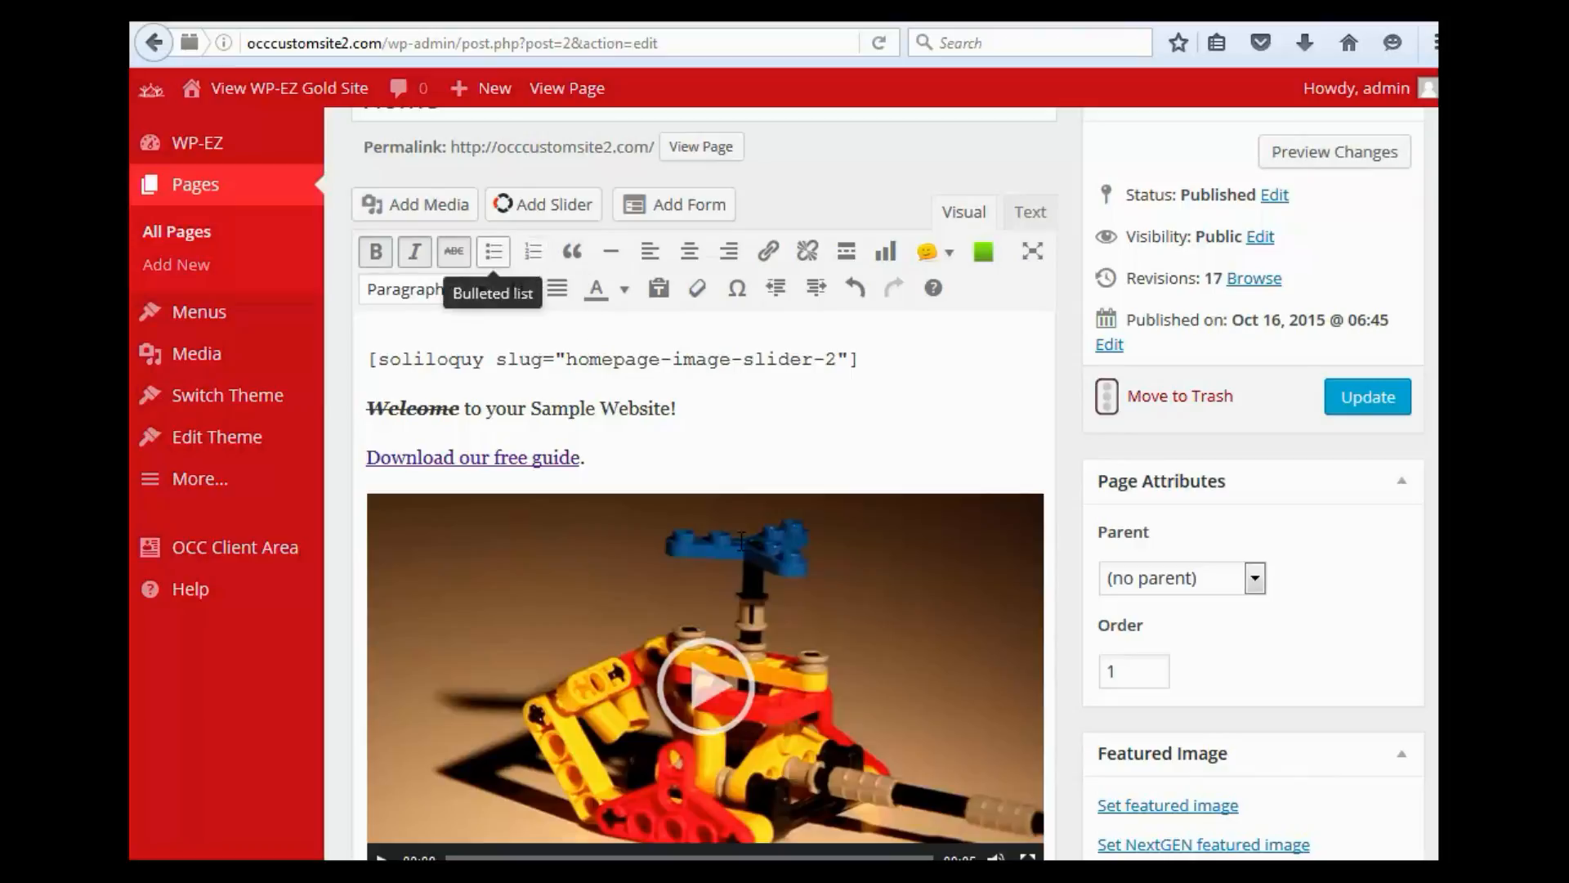
click(494, 251)
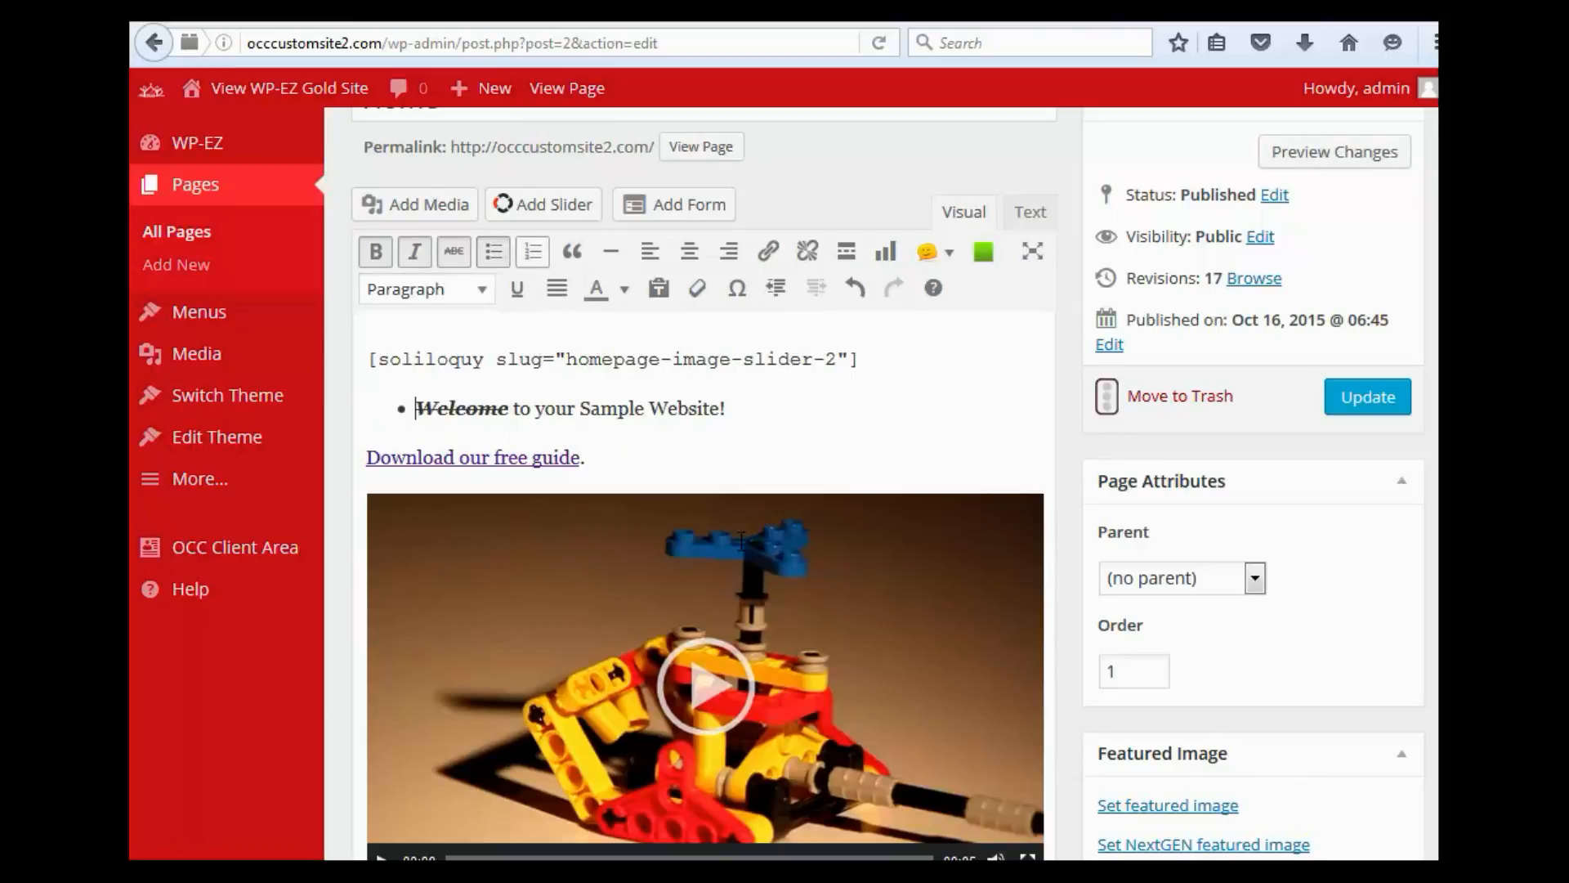
click(532, 250)
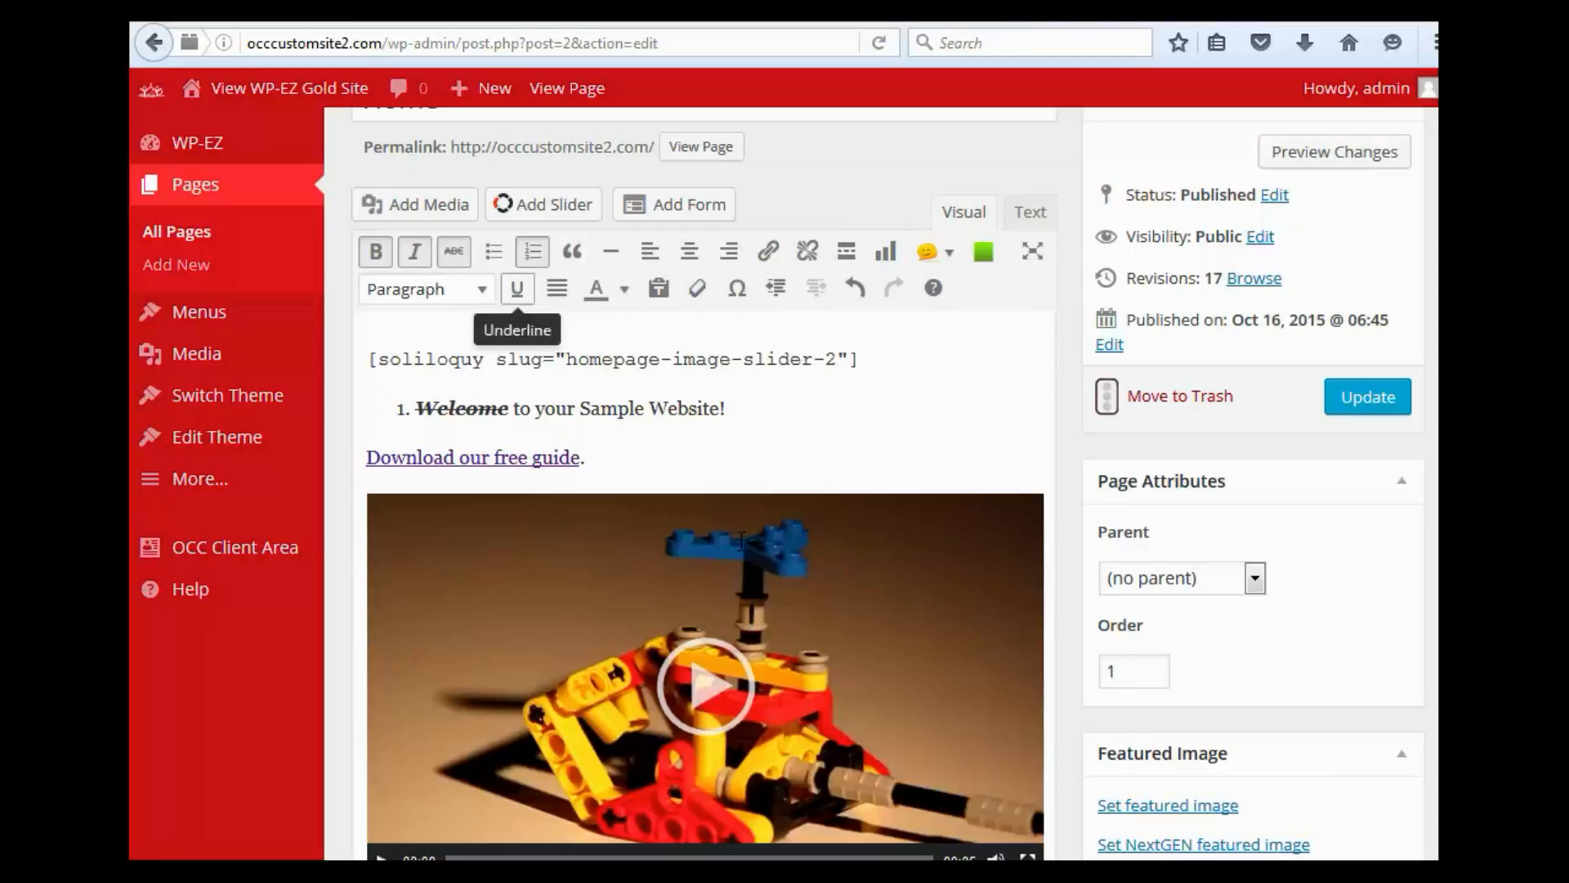
click(533, 251)
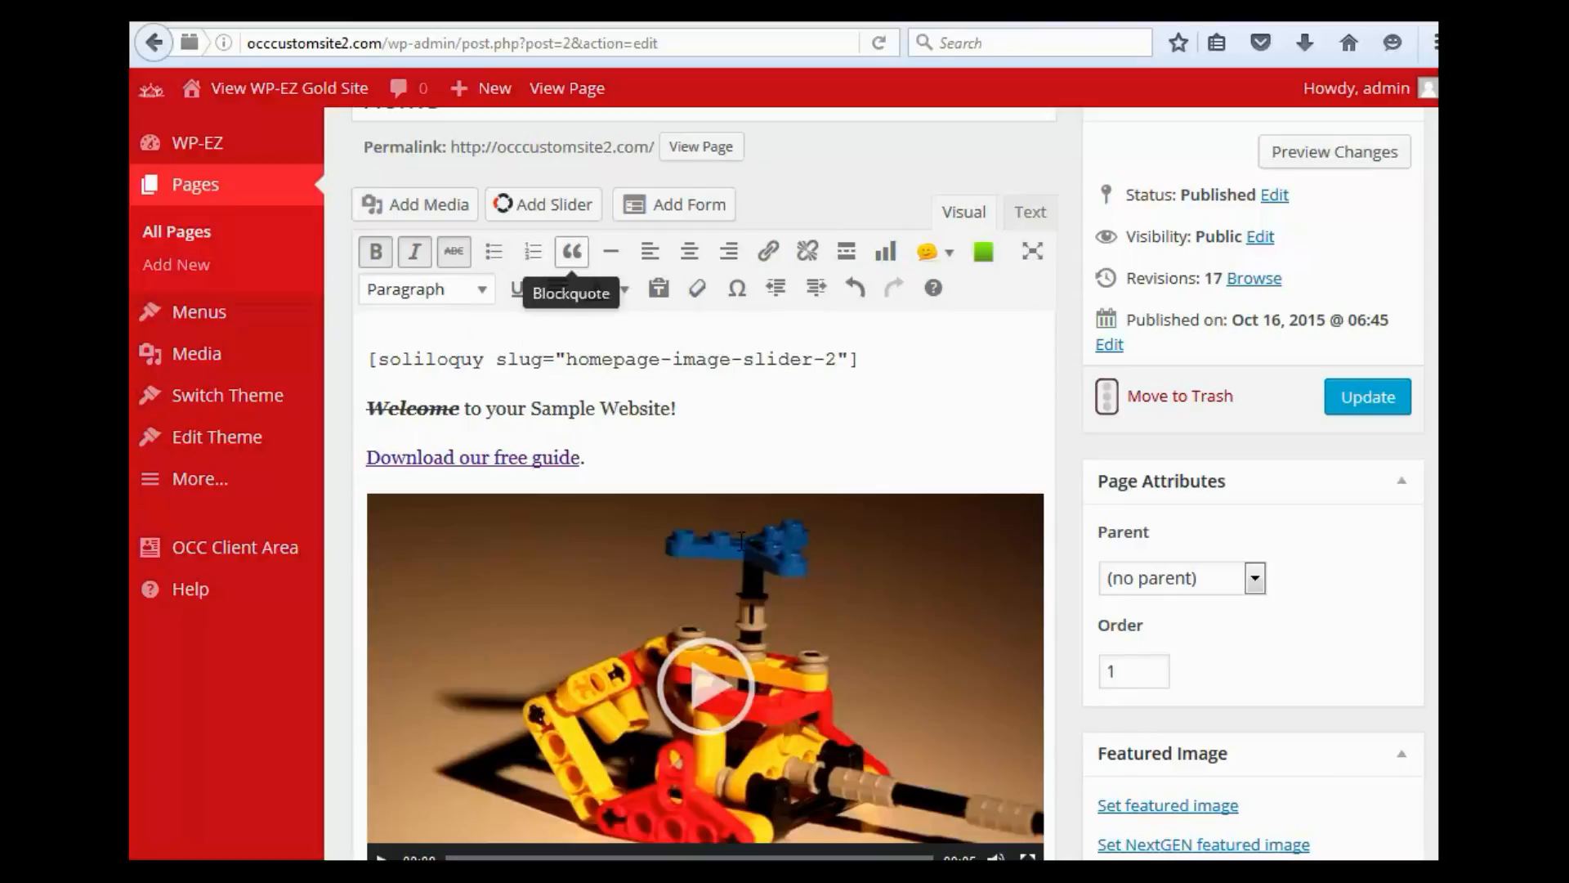
click(572, 251)
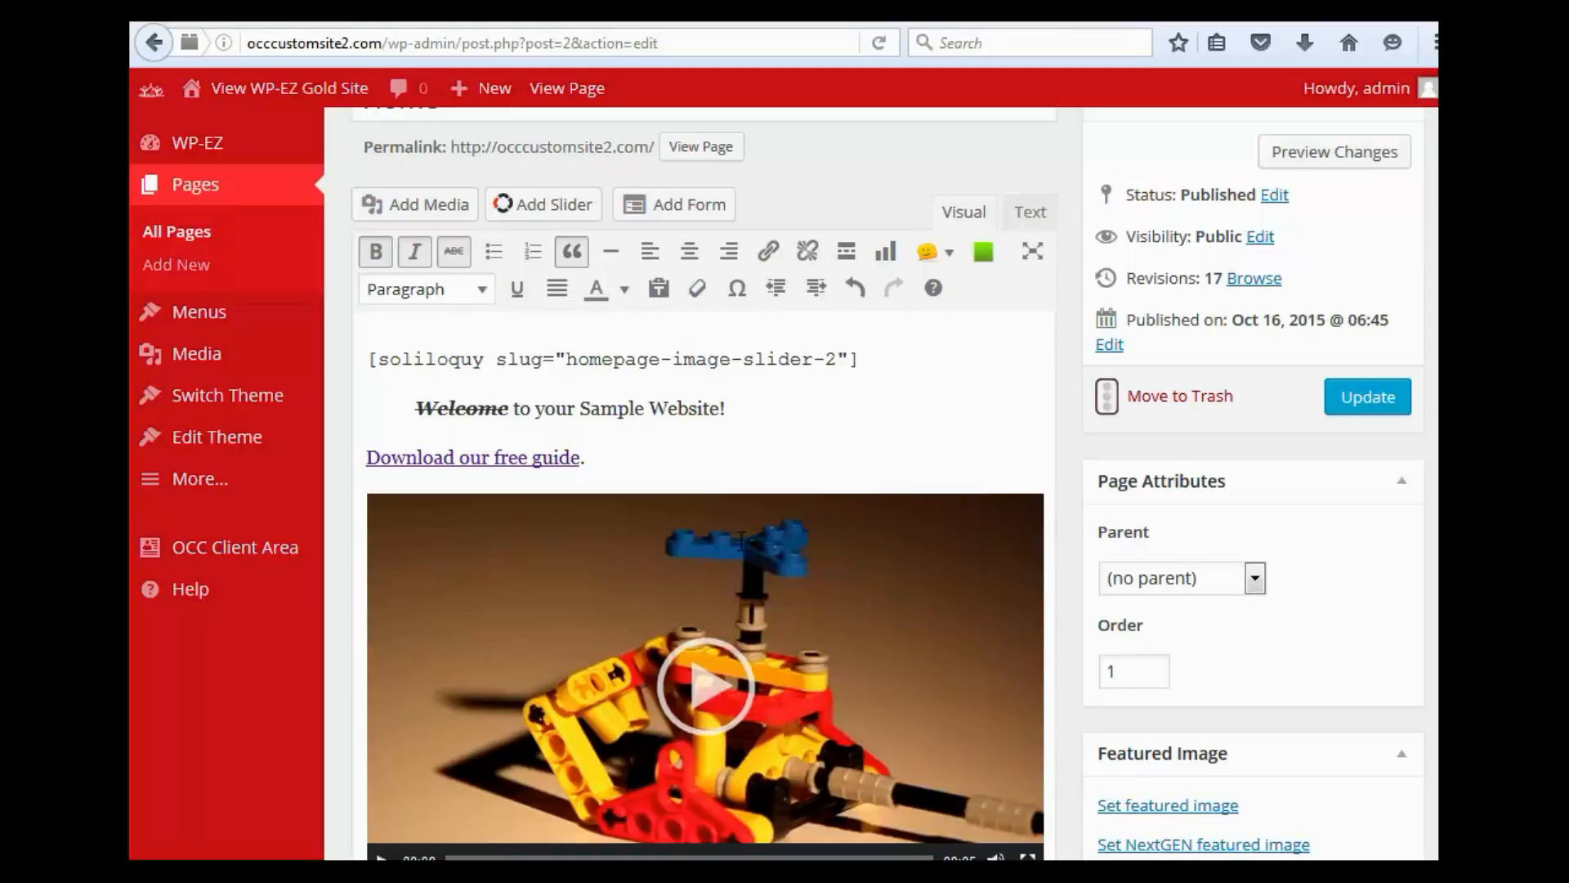
click(572, 251)
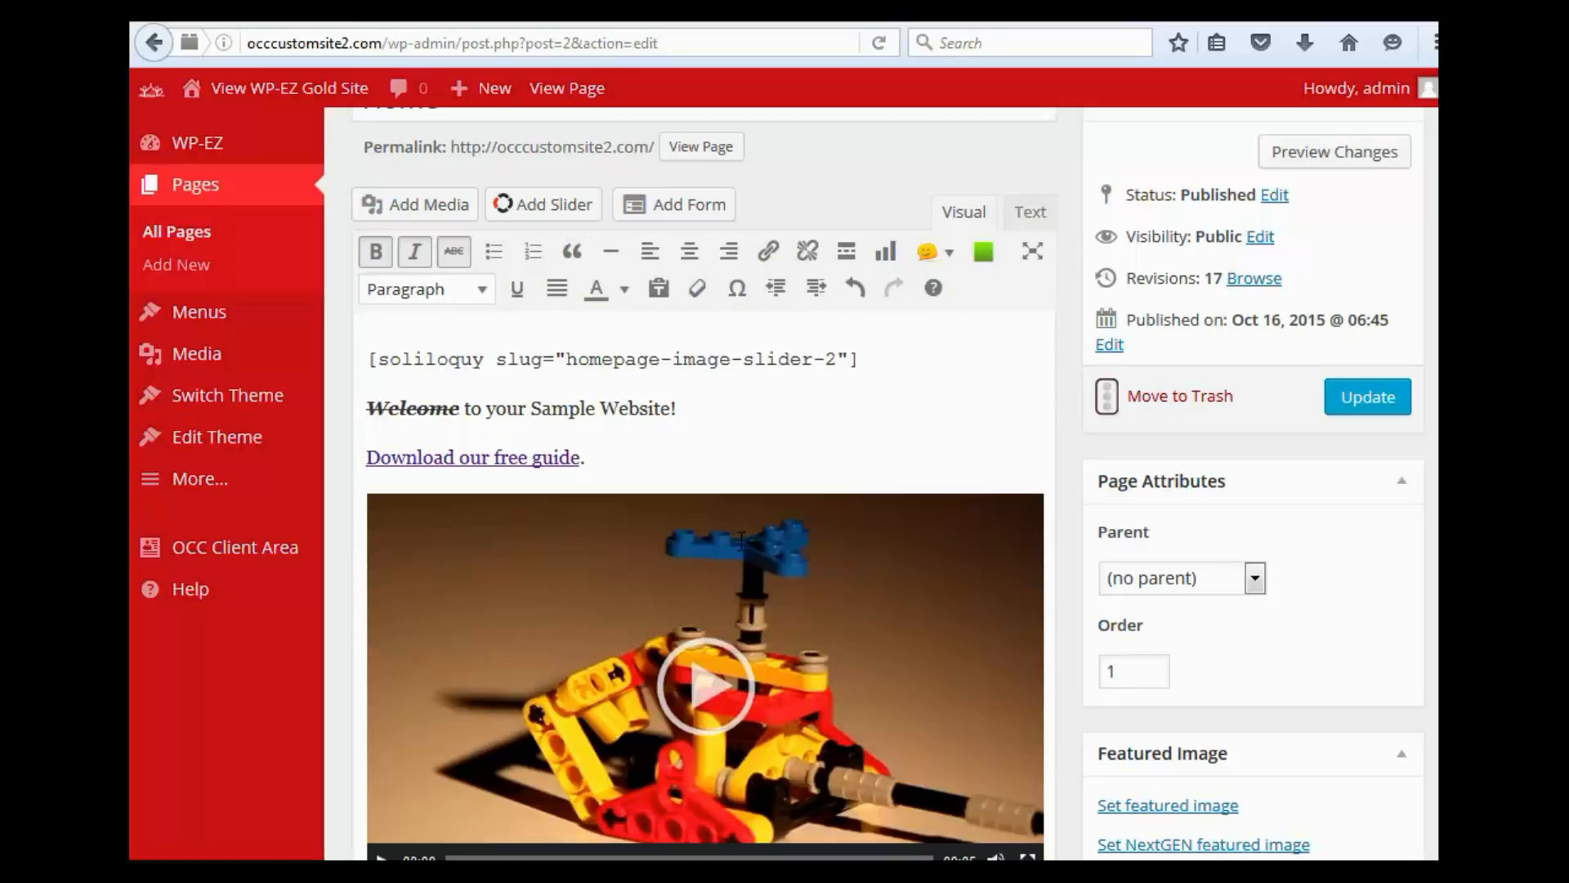
- Insert a horizontal line on a new line below the welcome text and delete it again
key(End)
key(Return)
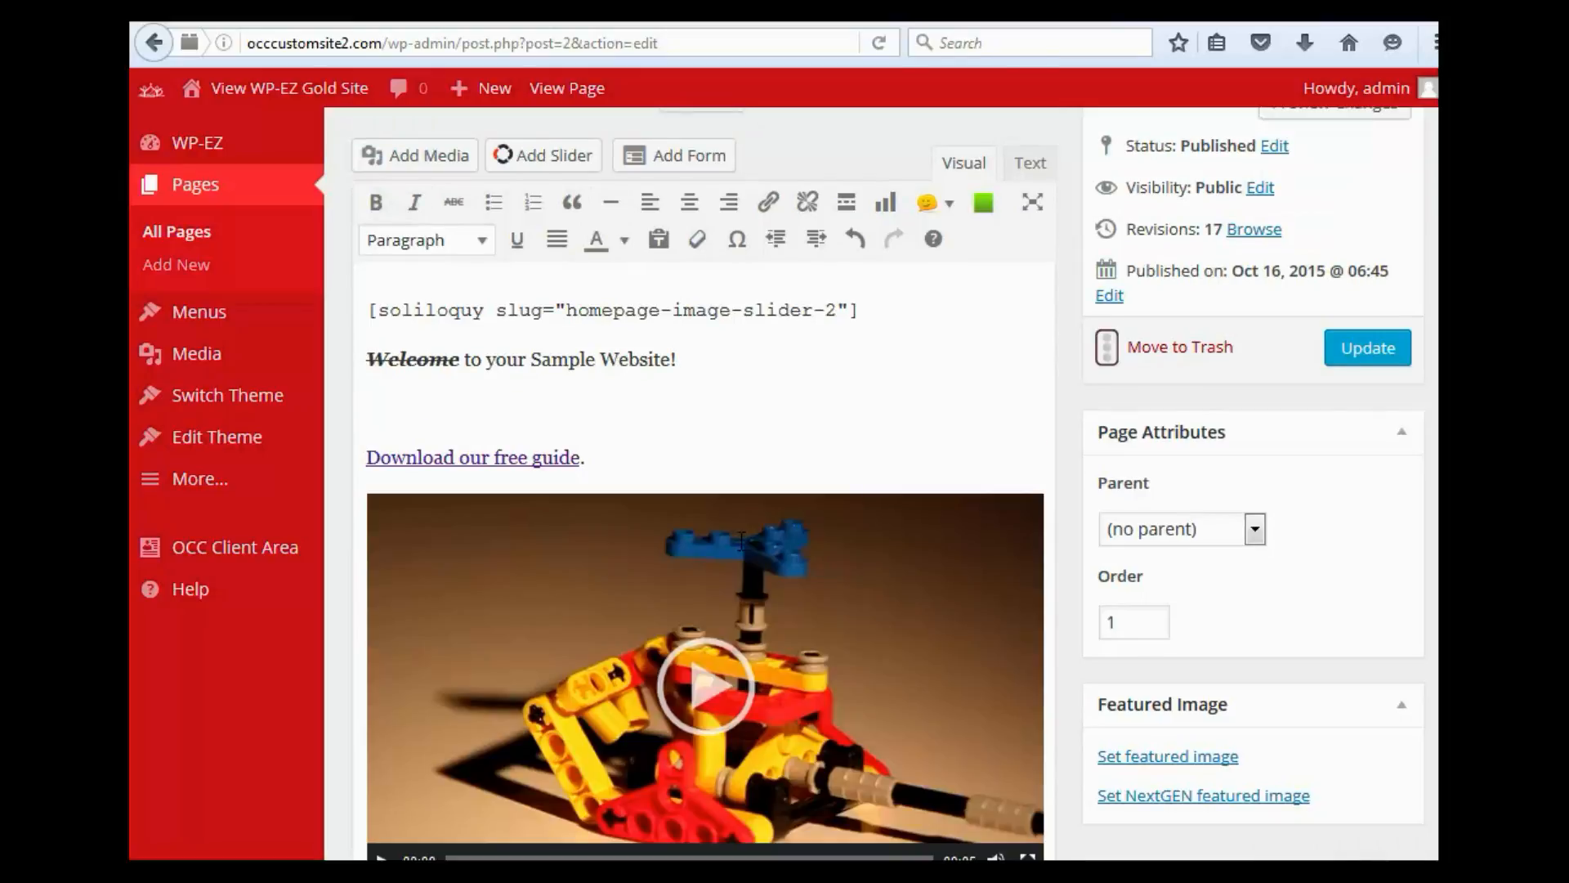
click(611, 203)
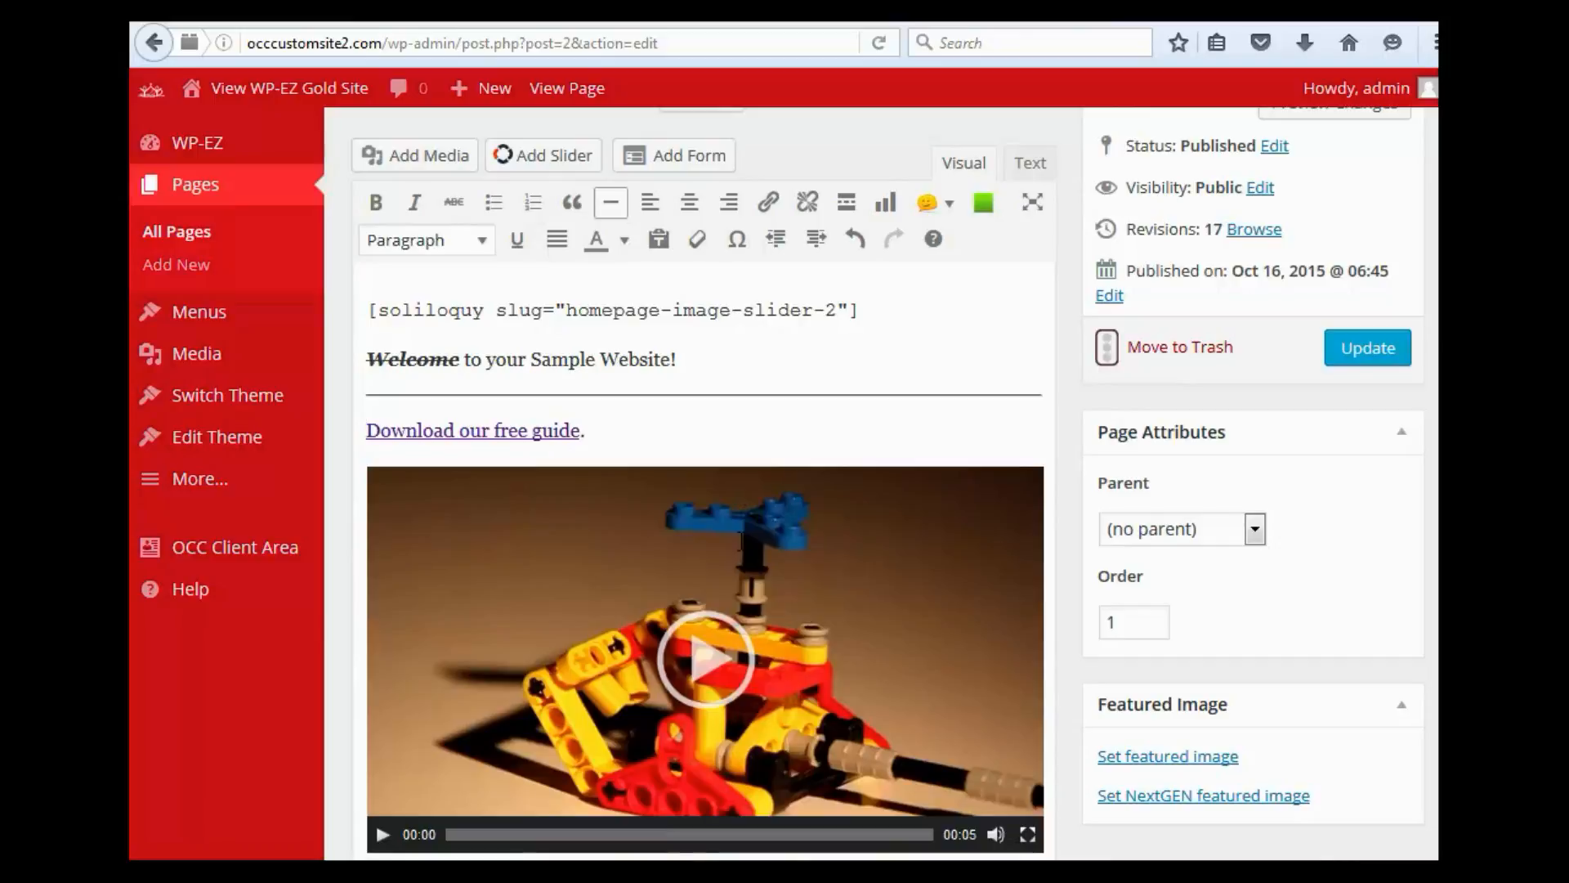
key(BackSpace)
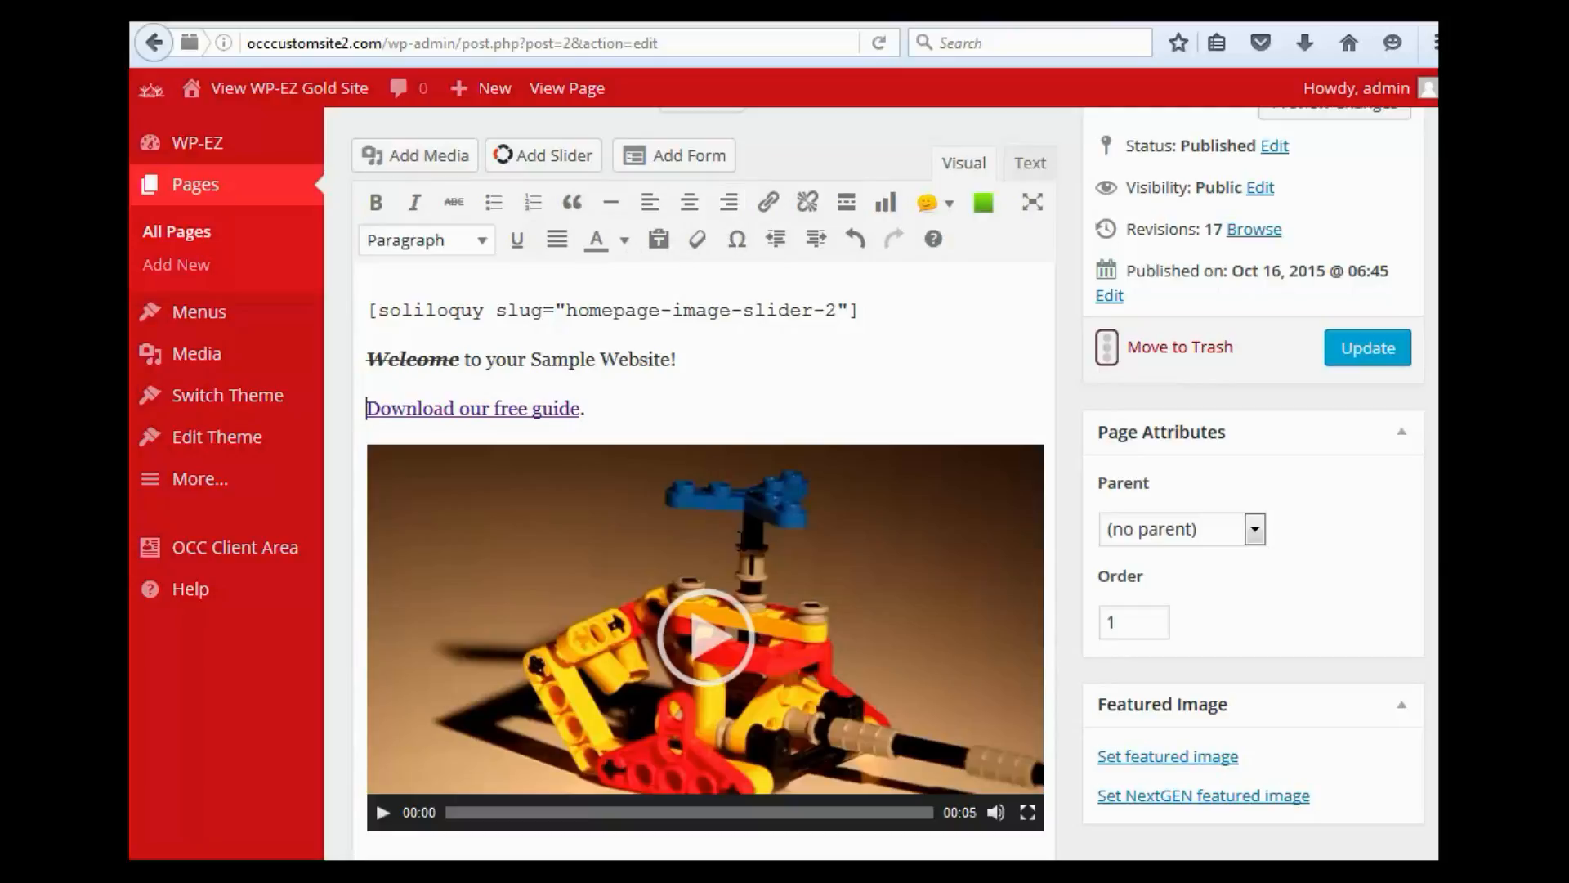
- Try centre and right alignment on the welcome line, and set it back to left alignment
click(429, 359)
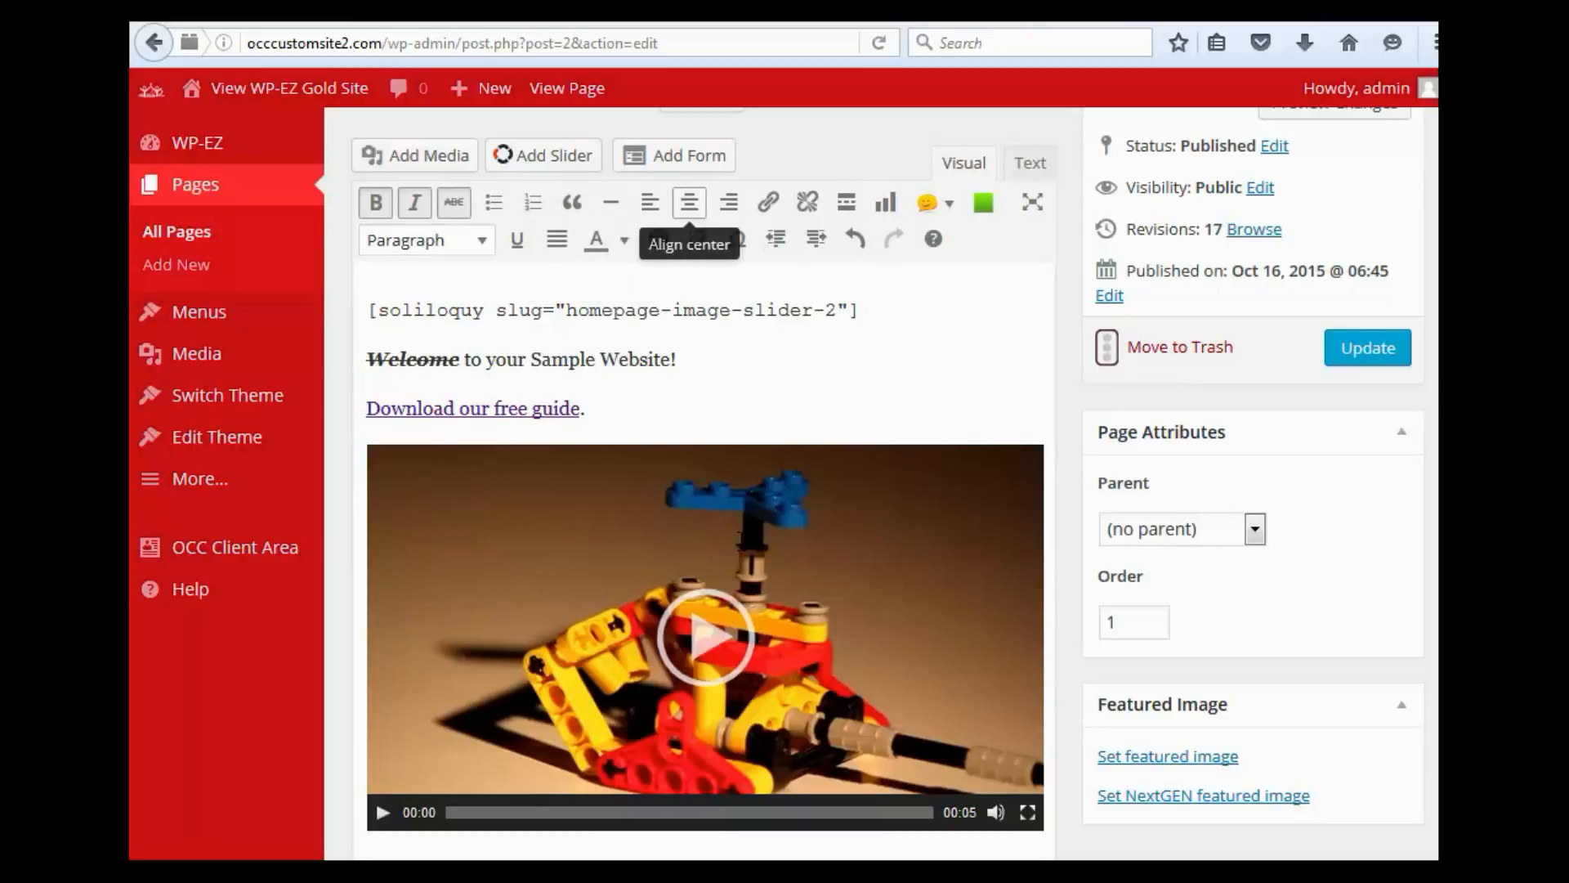
click(689, 202)
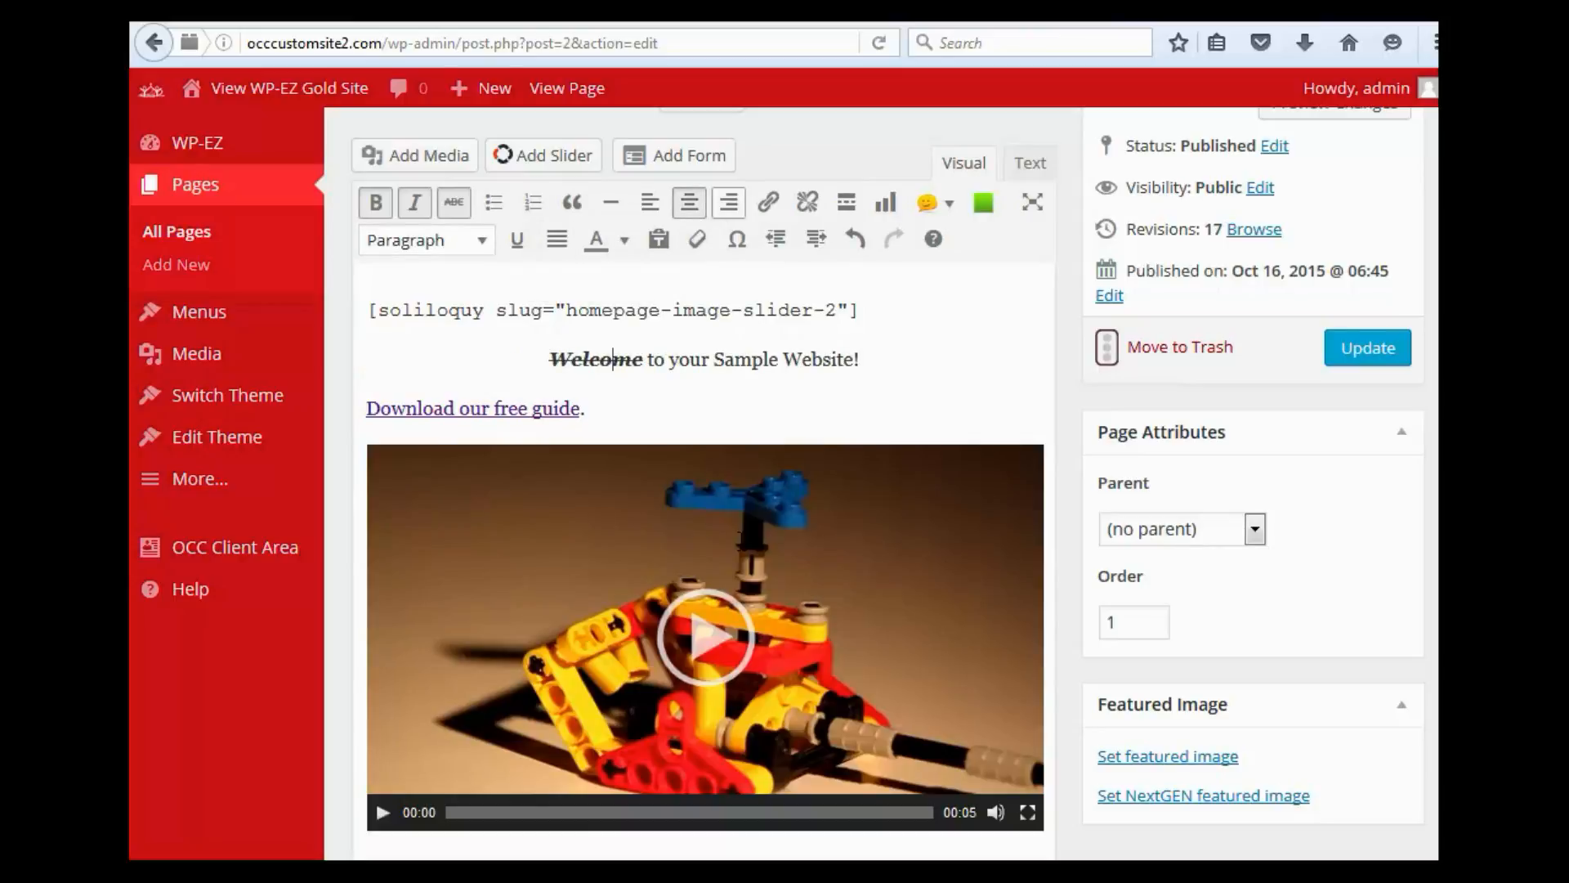
click(728, 202)
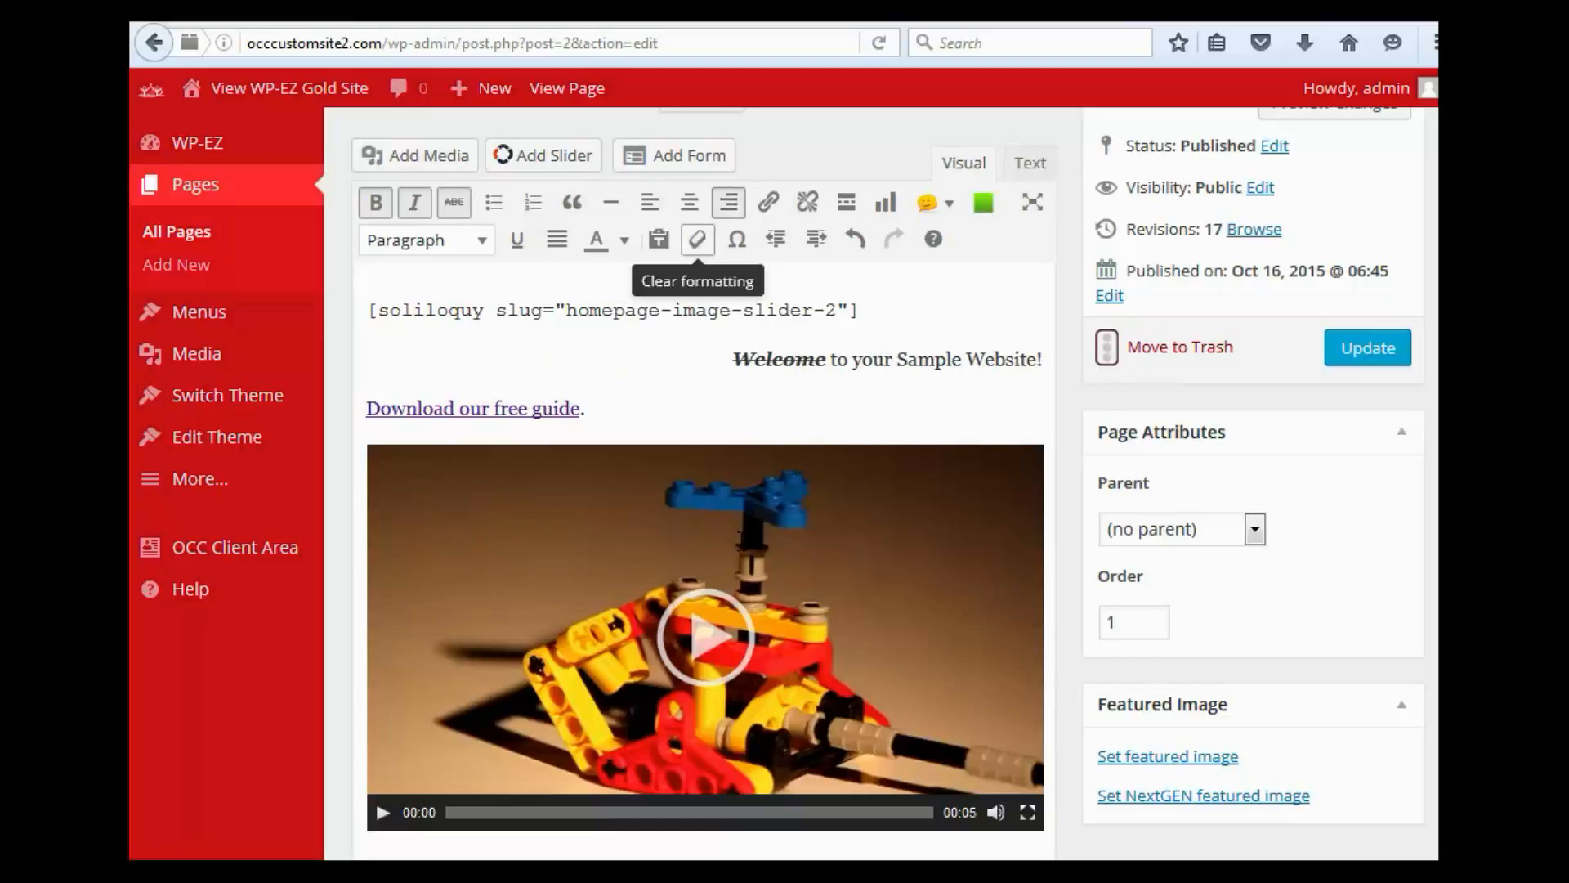
click(650, 202)
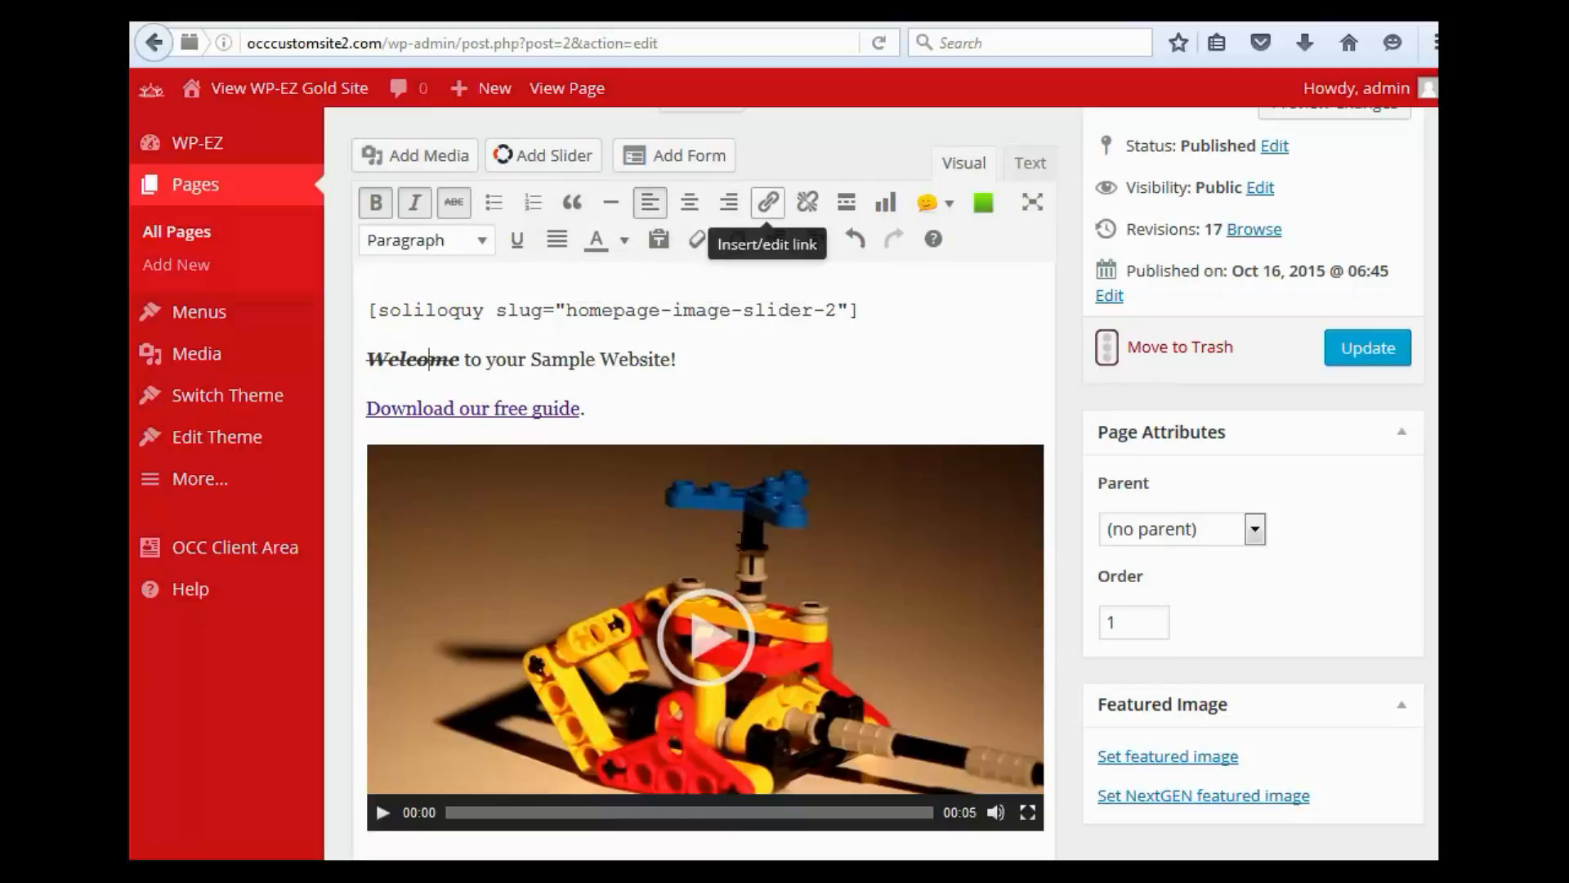
drag(525, 360, 660, 359)
click(581, 359)
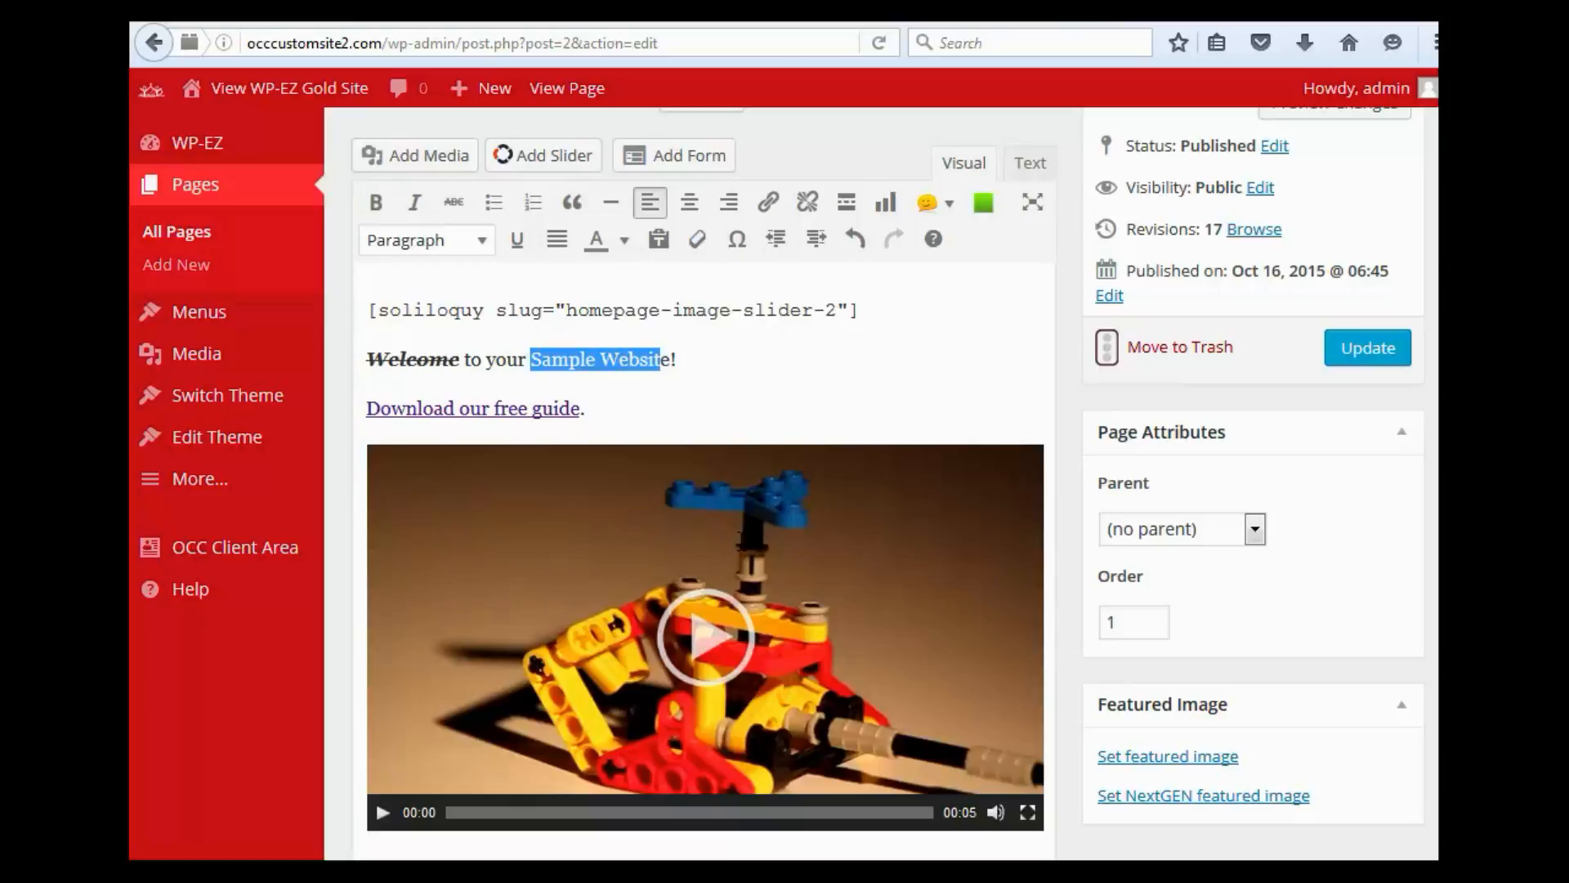
drag(530, 360, 671, 360)
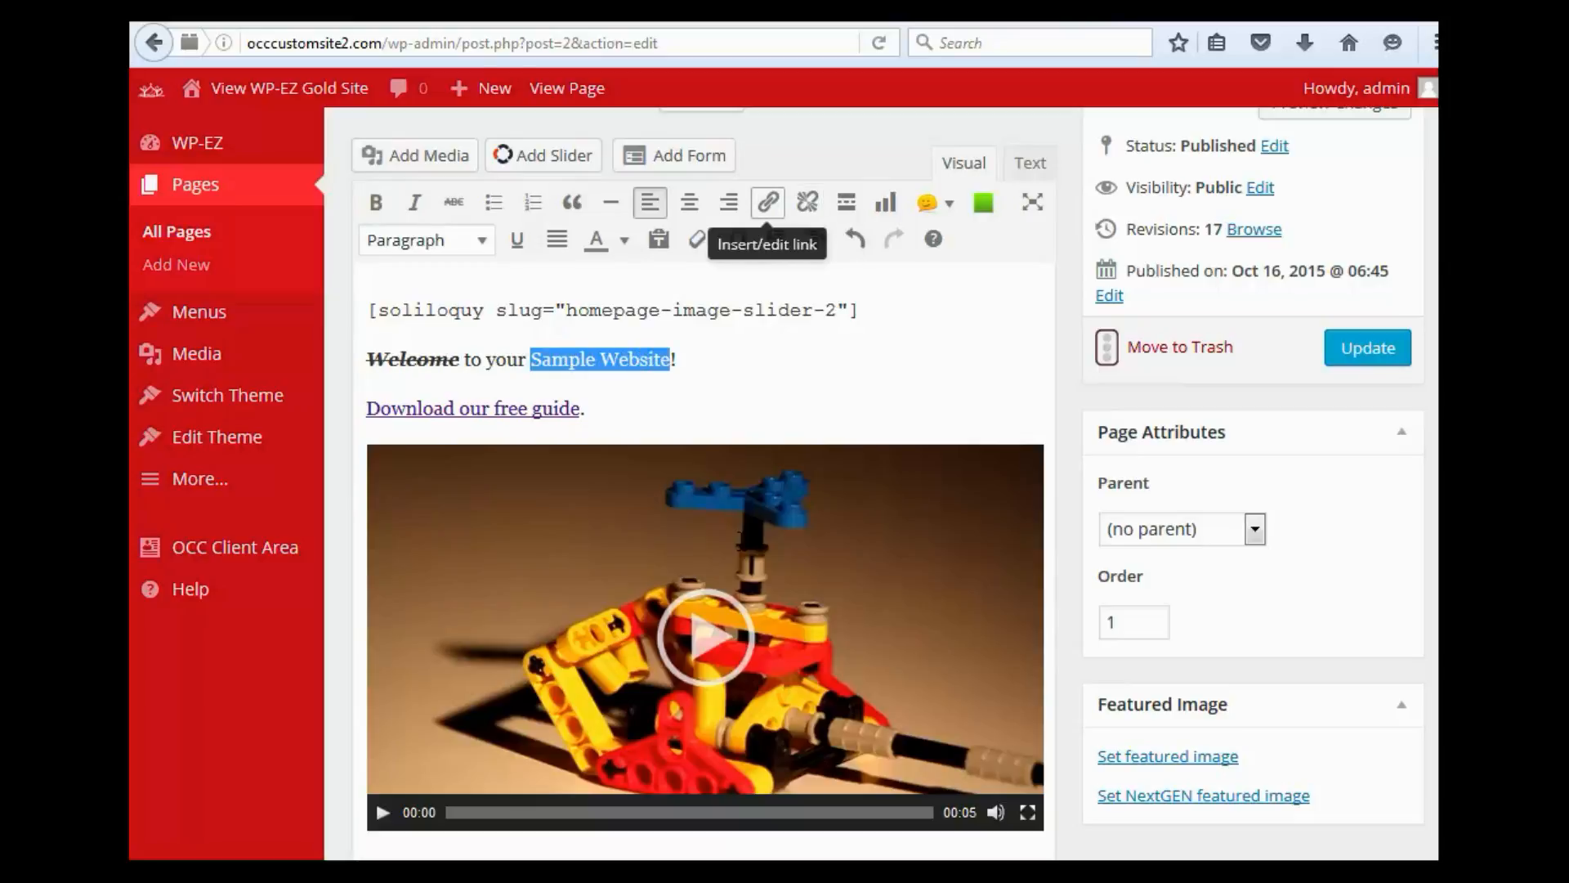
click(767, 202)
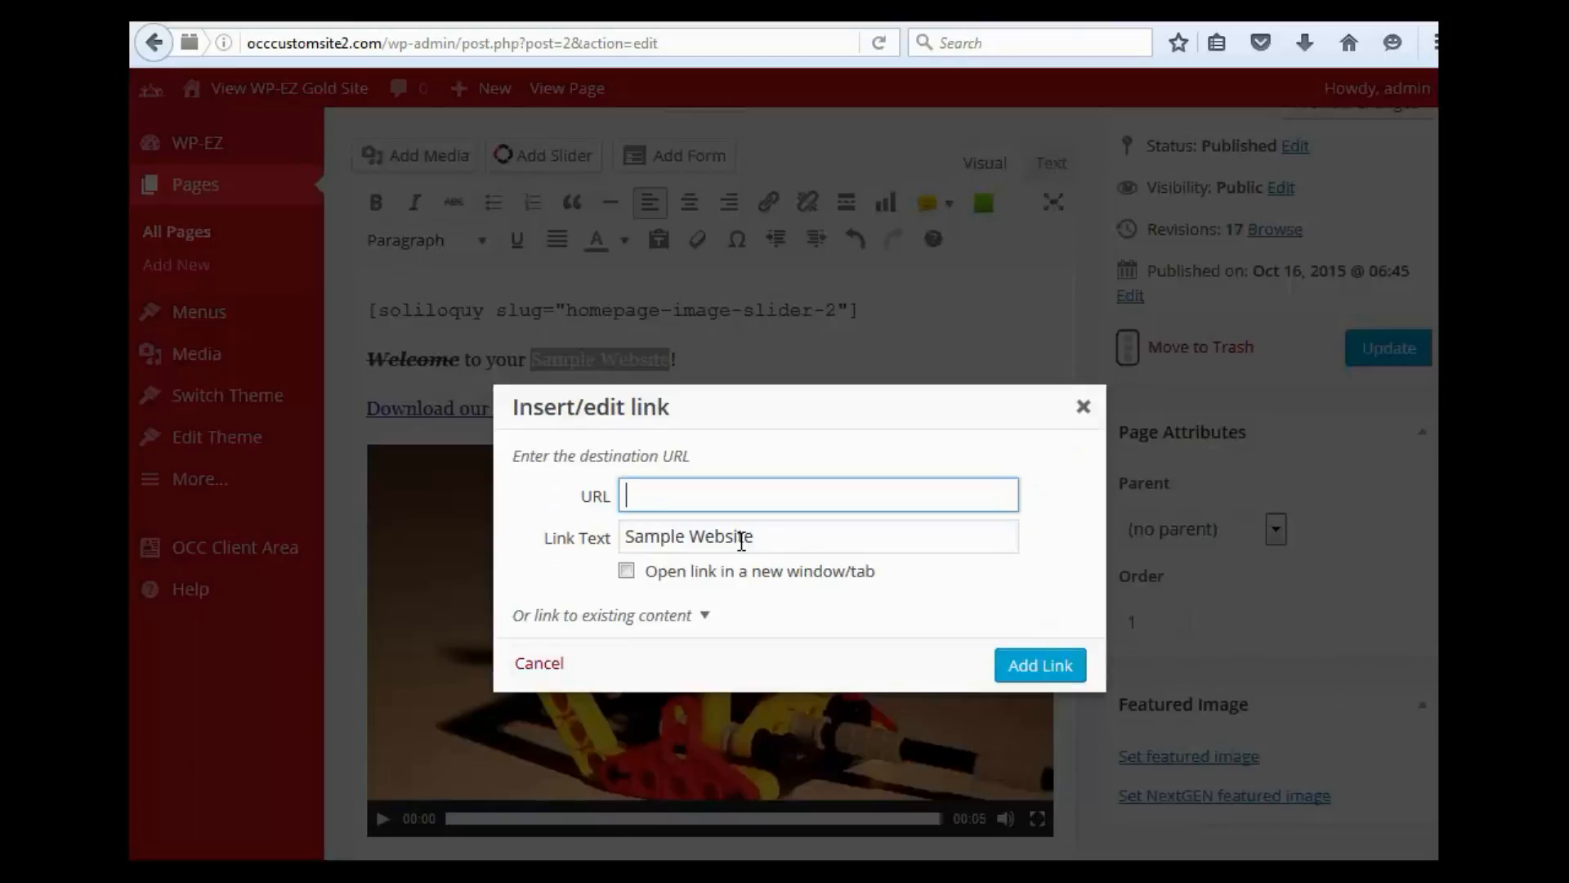
key(Down)
key(Down)
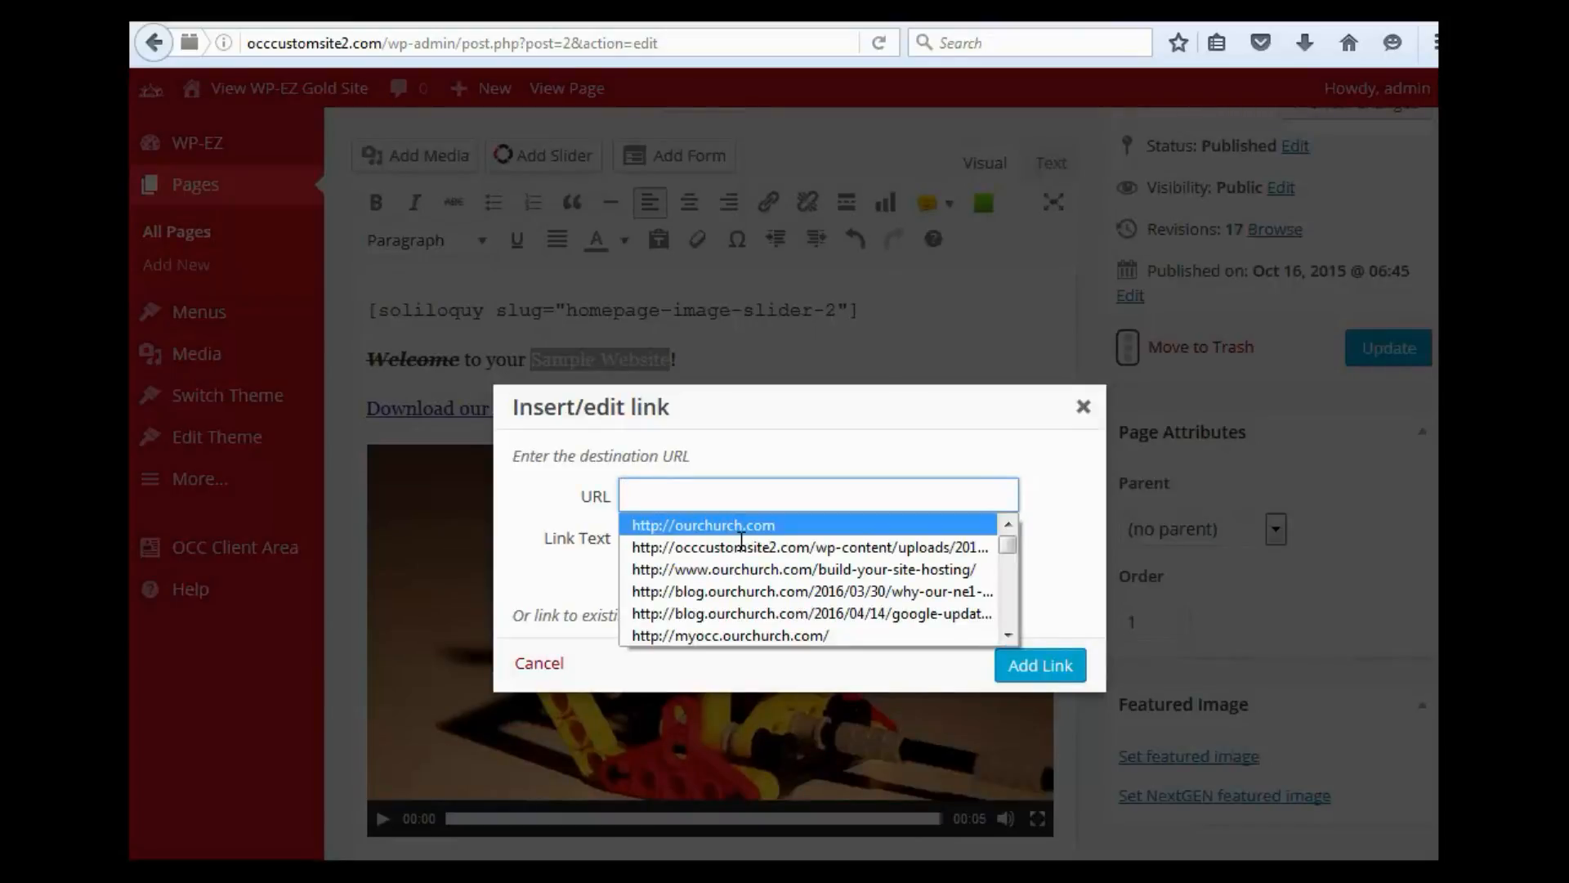
key(Return)
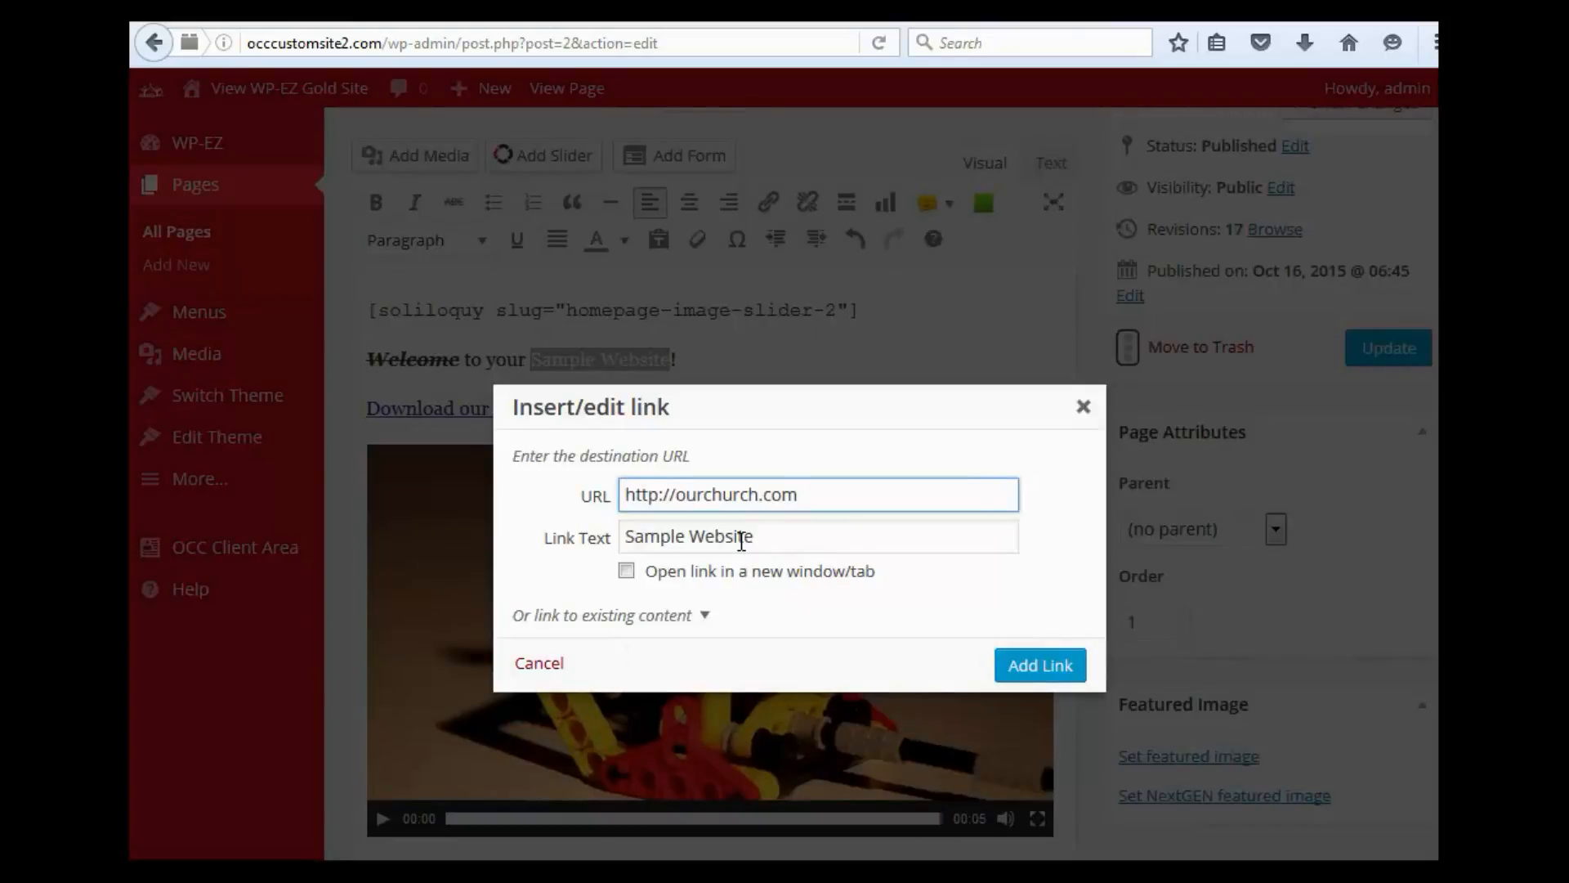
click(1079, 666)
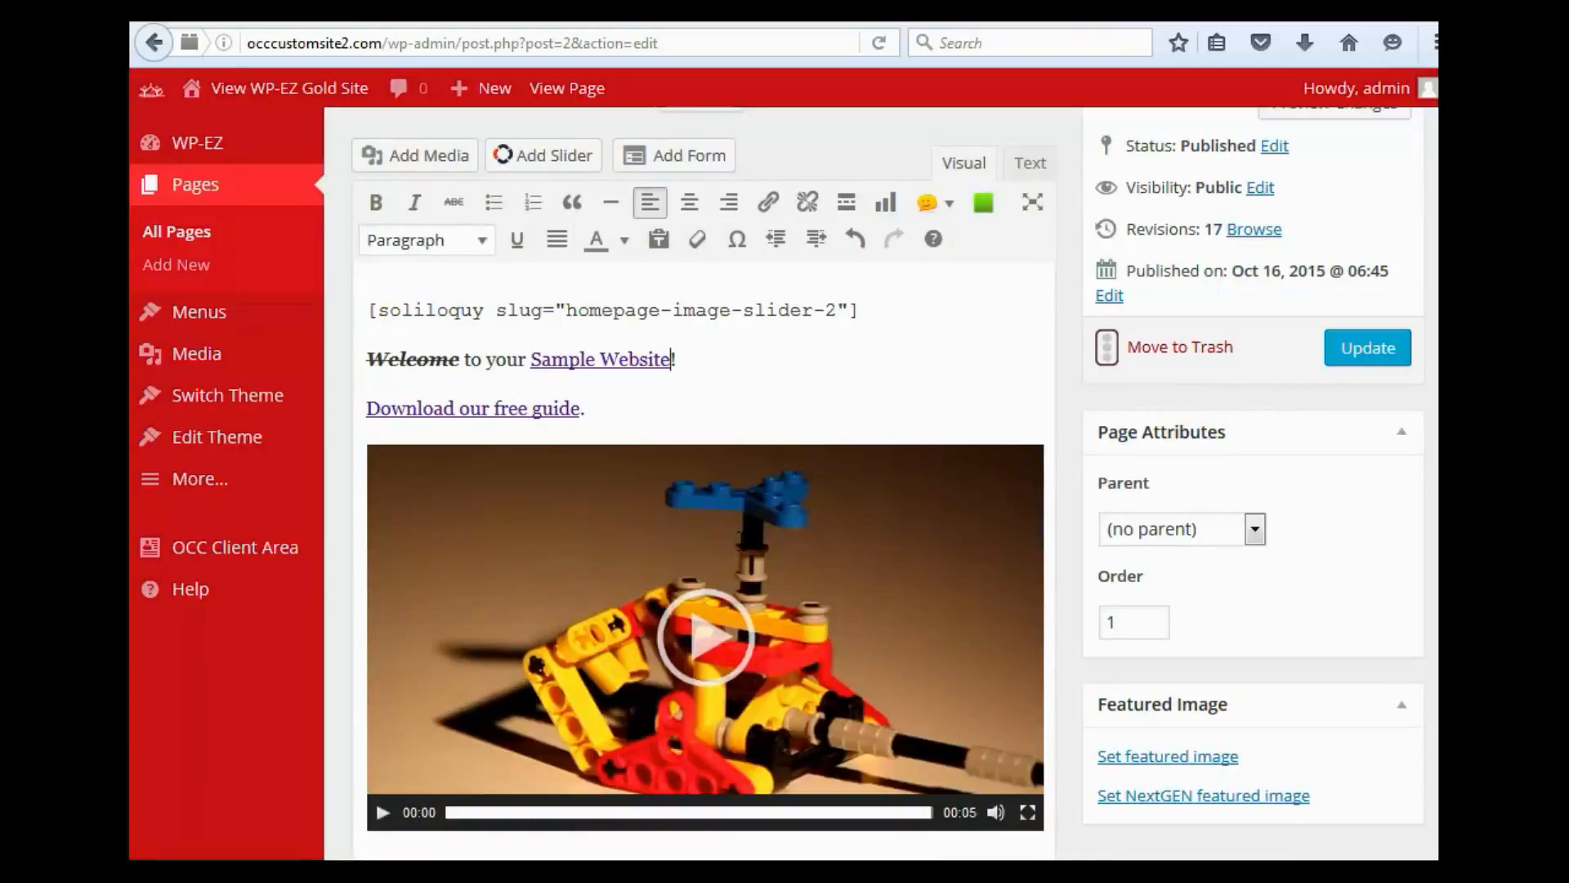
click(618, 358)
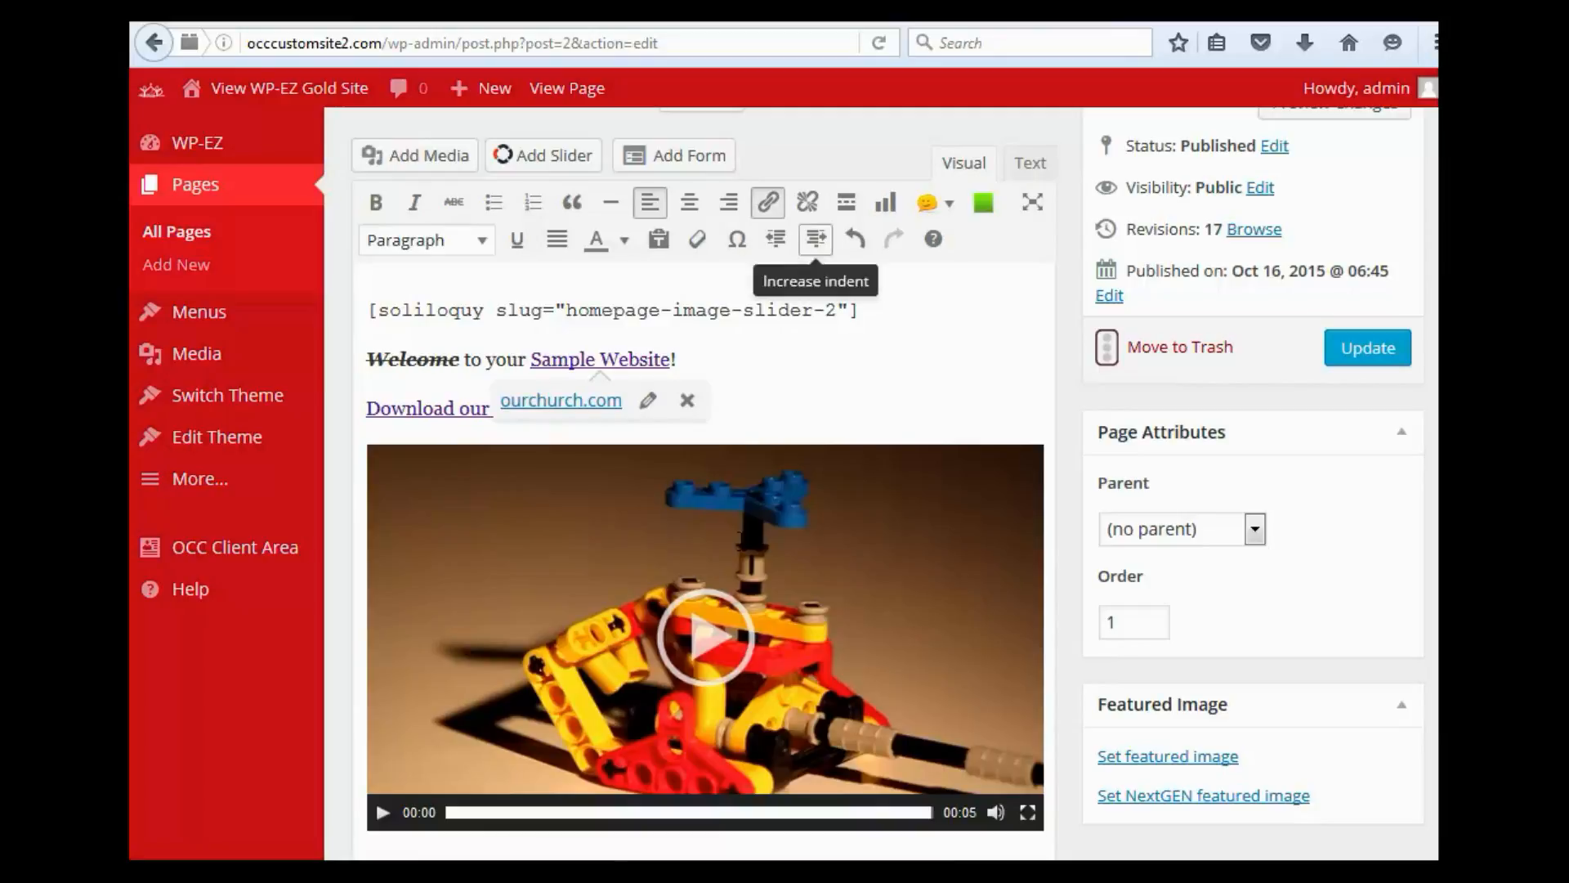
click(807, 202)
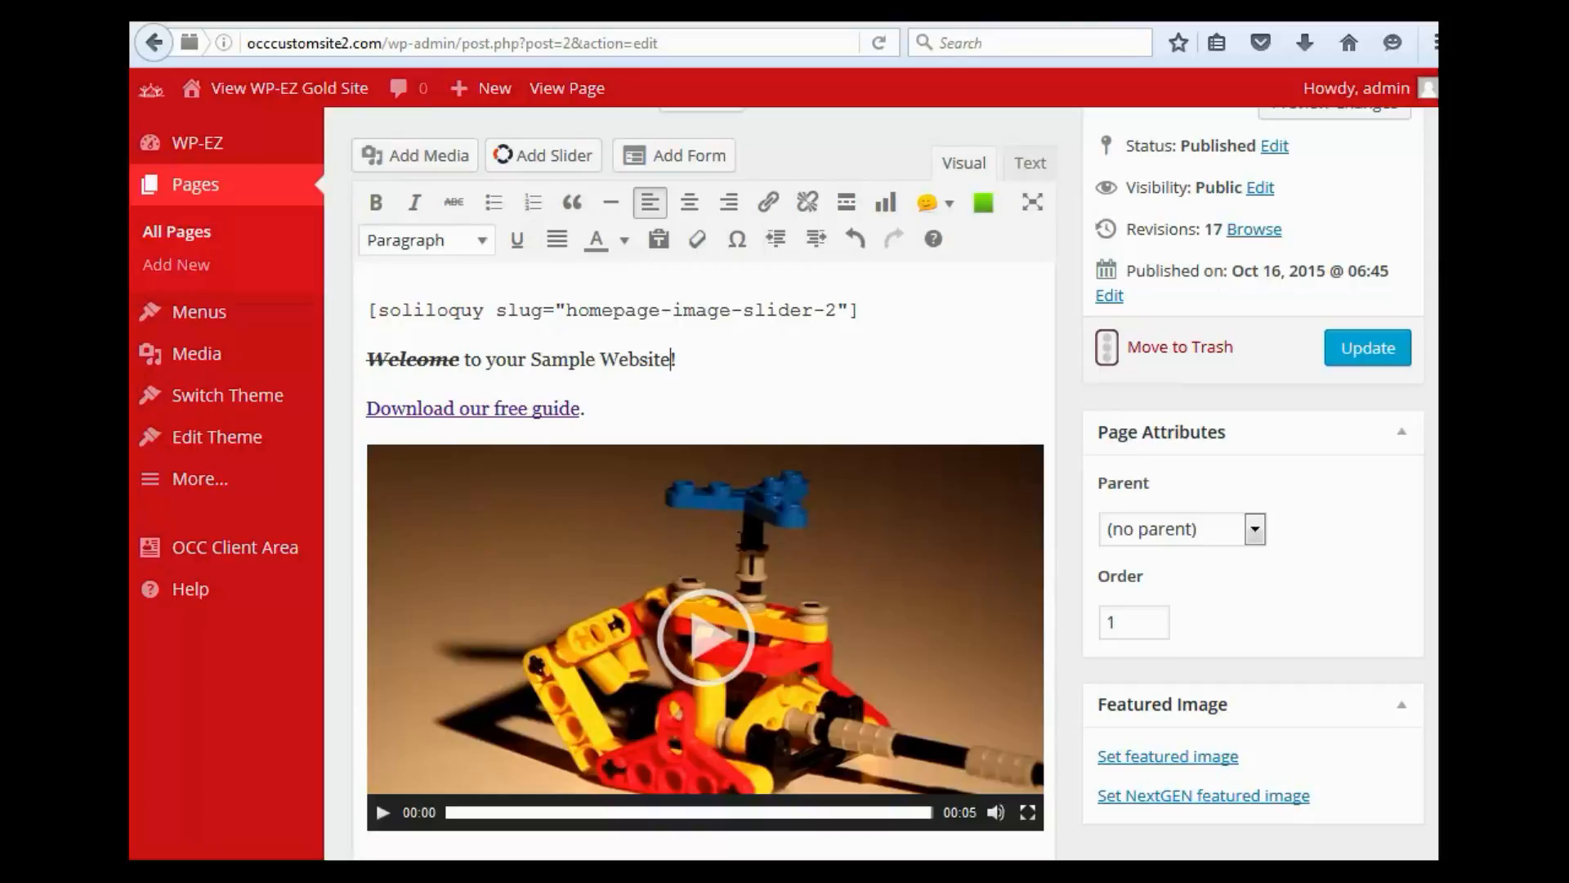
- Insert a Read More tag on a new line below the welcome line and delete it again
key(Return)
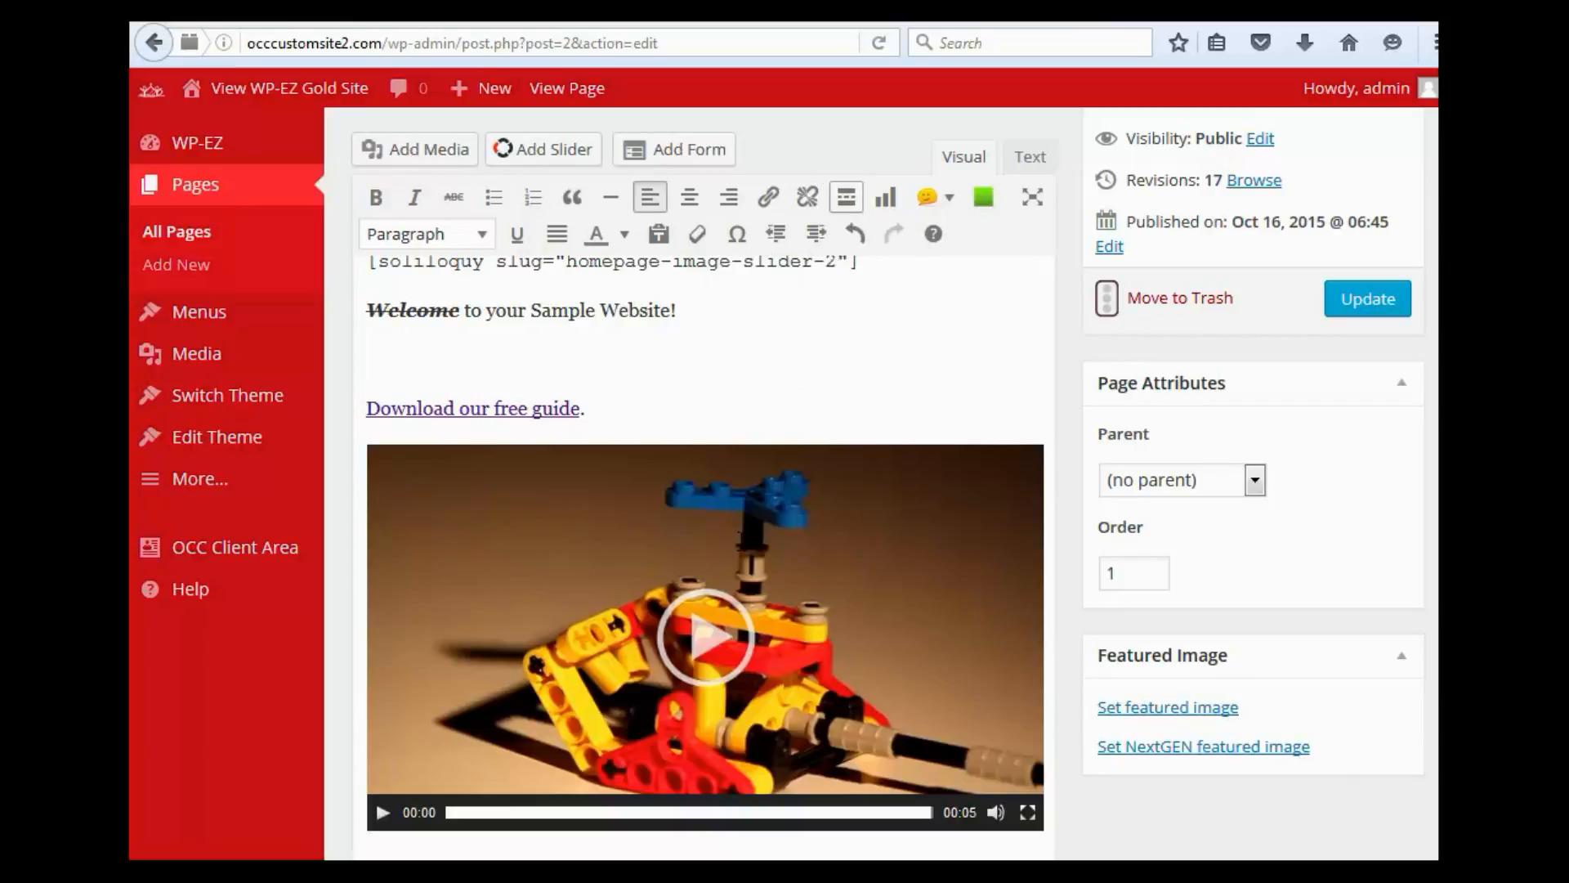
click(845, 197)
scroll(740, 540, up, 2)
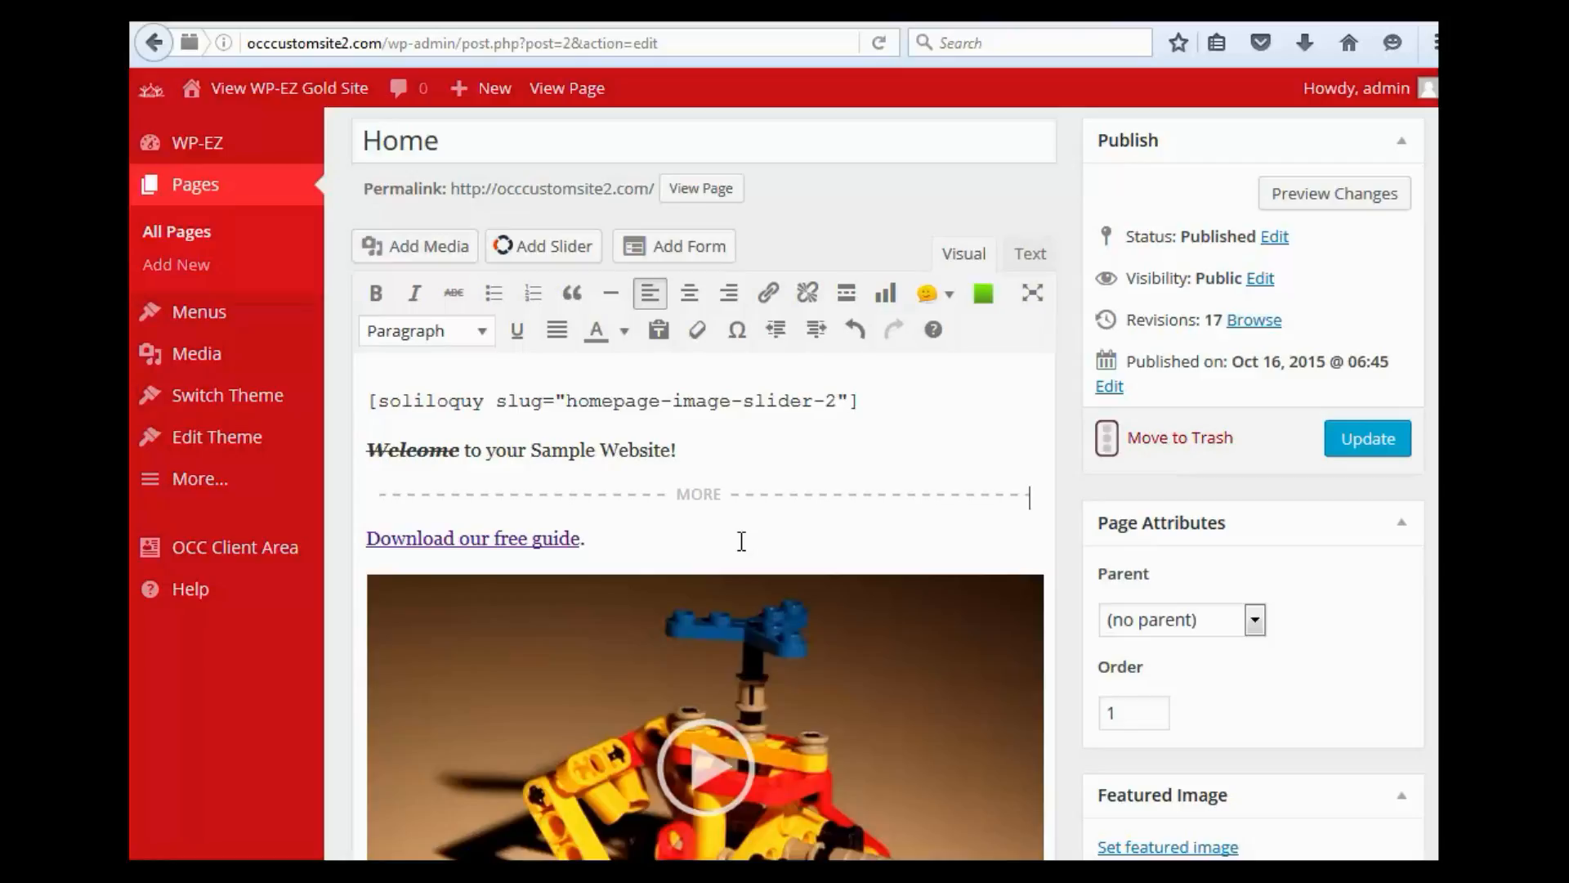
key(BackSpace)
key(BackSpace)
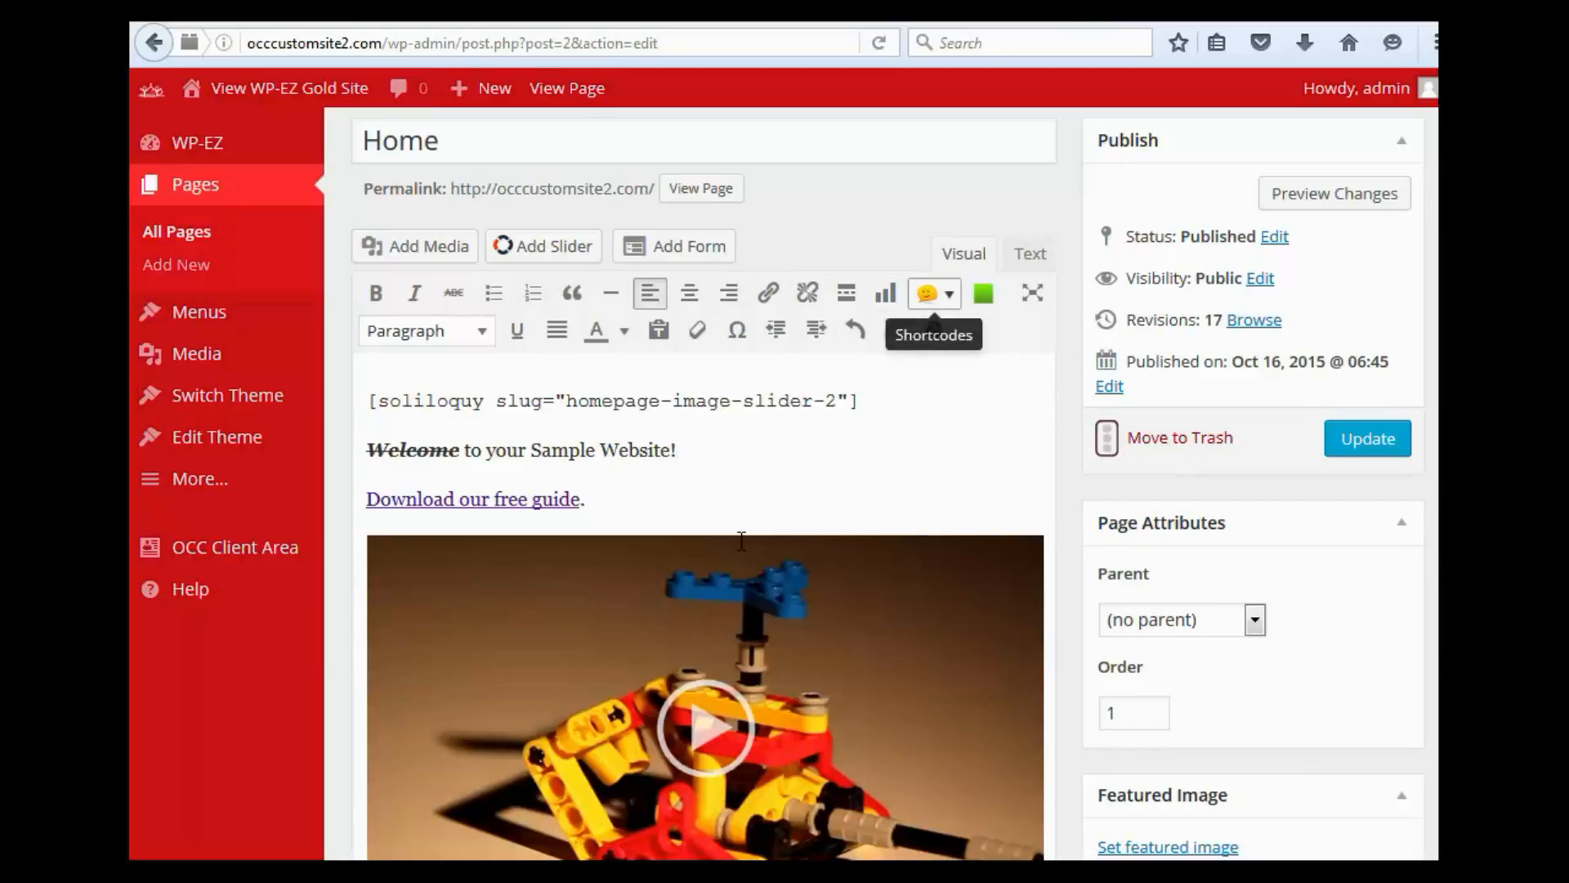
click(934, 293)
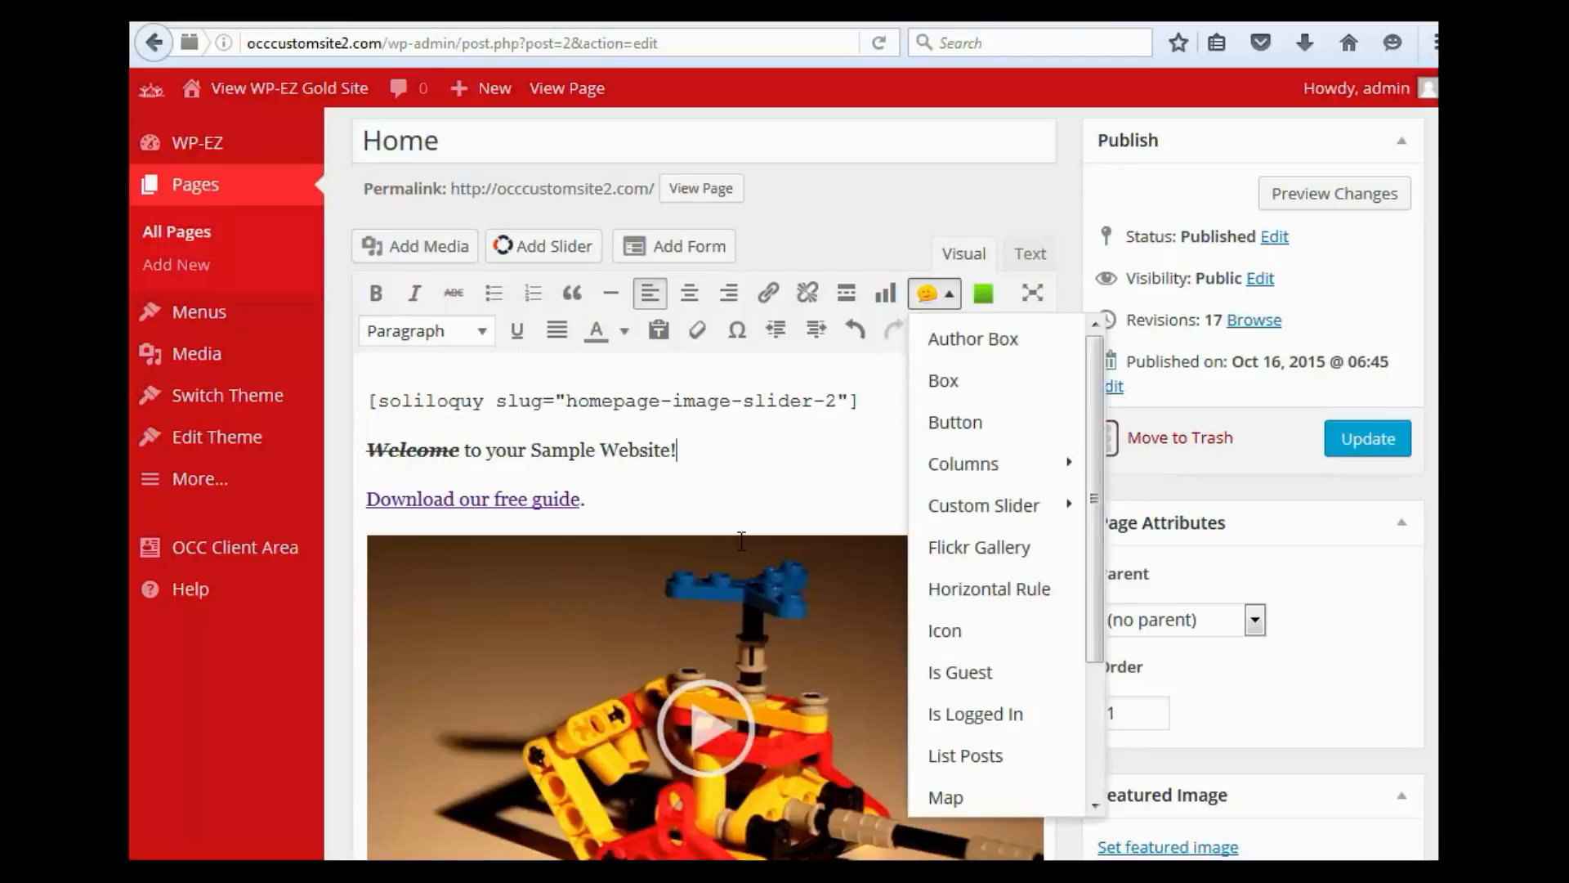
scroll(997, 564, down, 3)
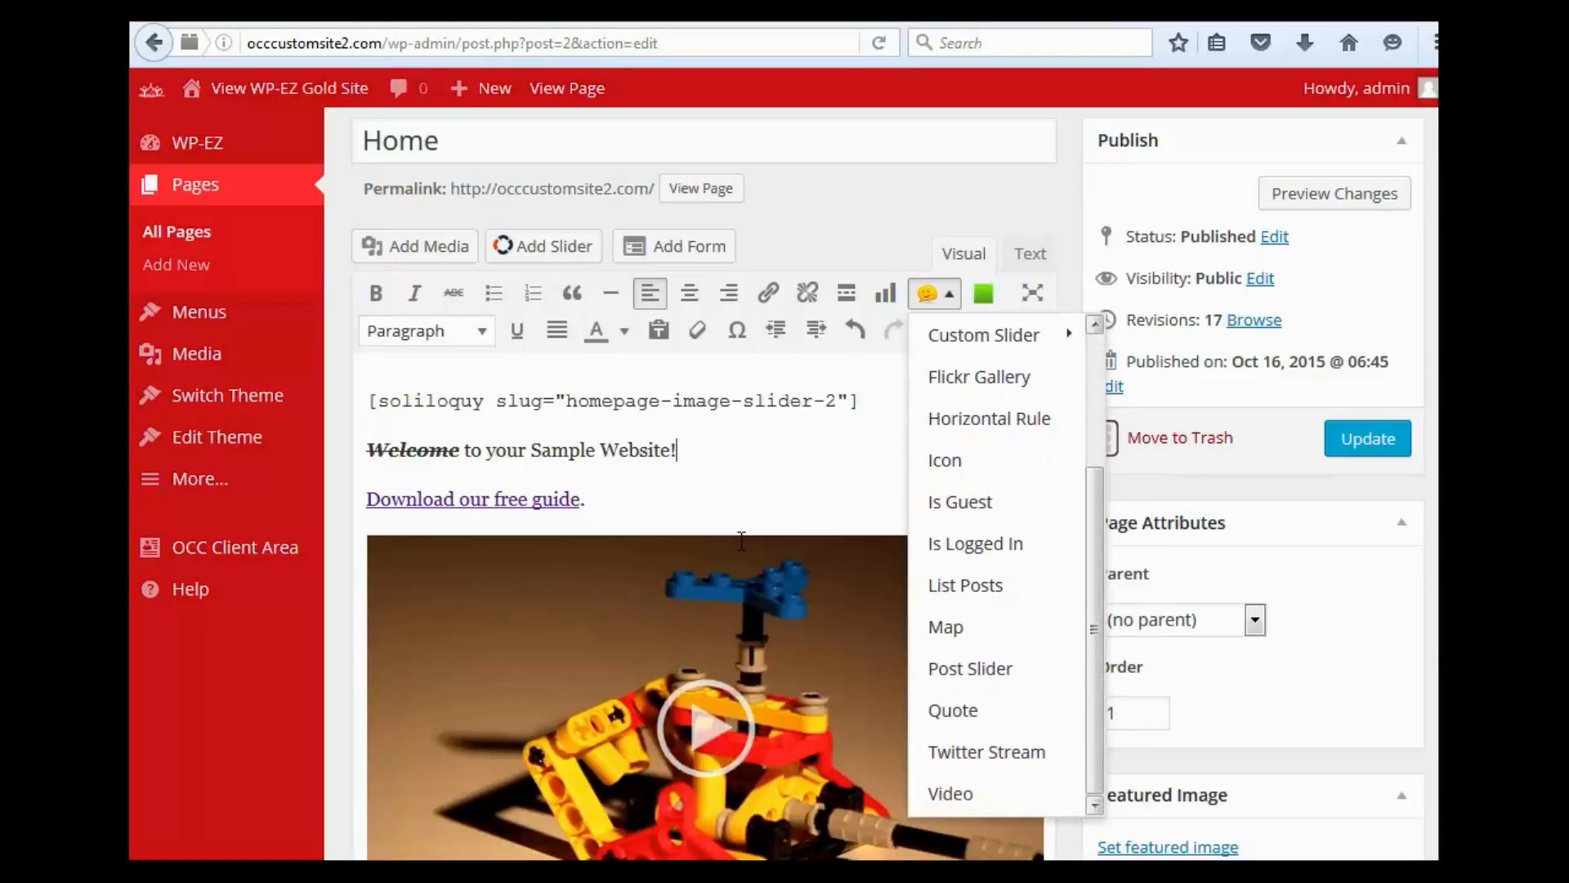
scroll(997, 564, up, 3)
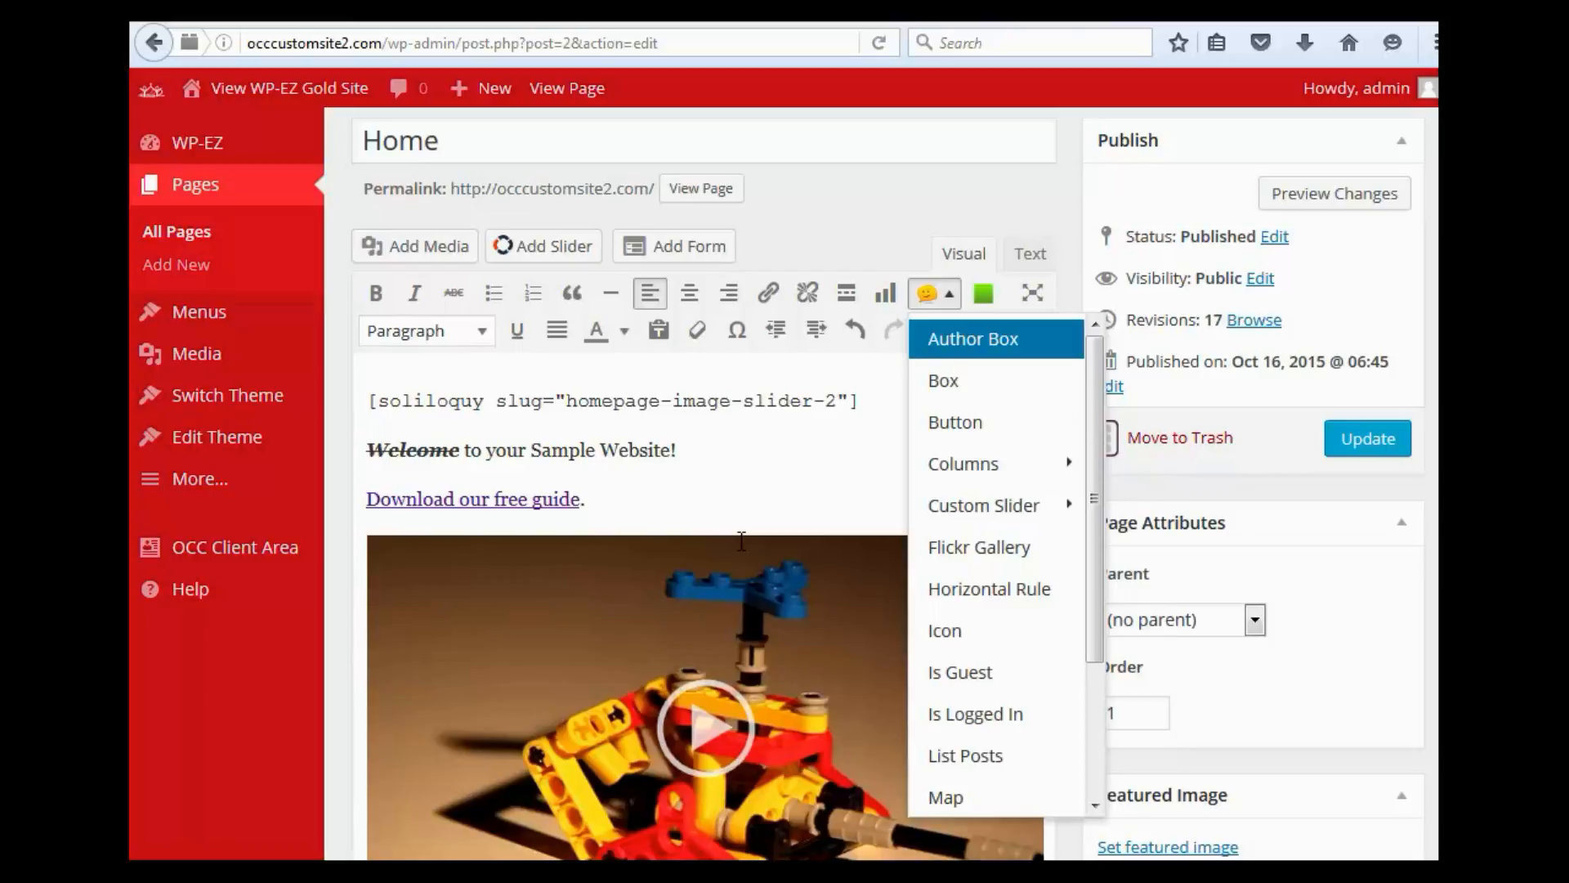
key(Escape)
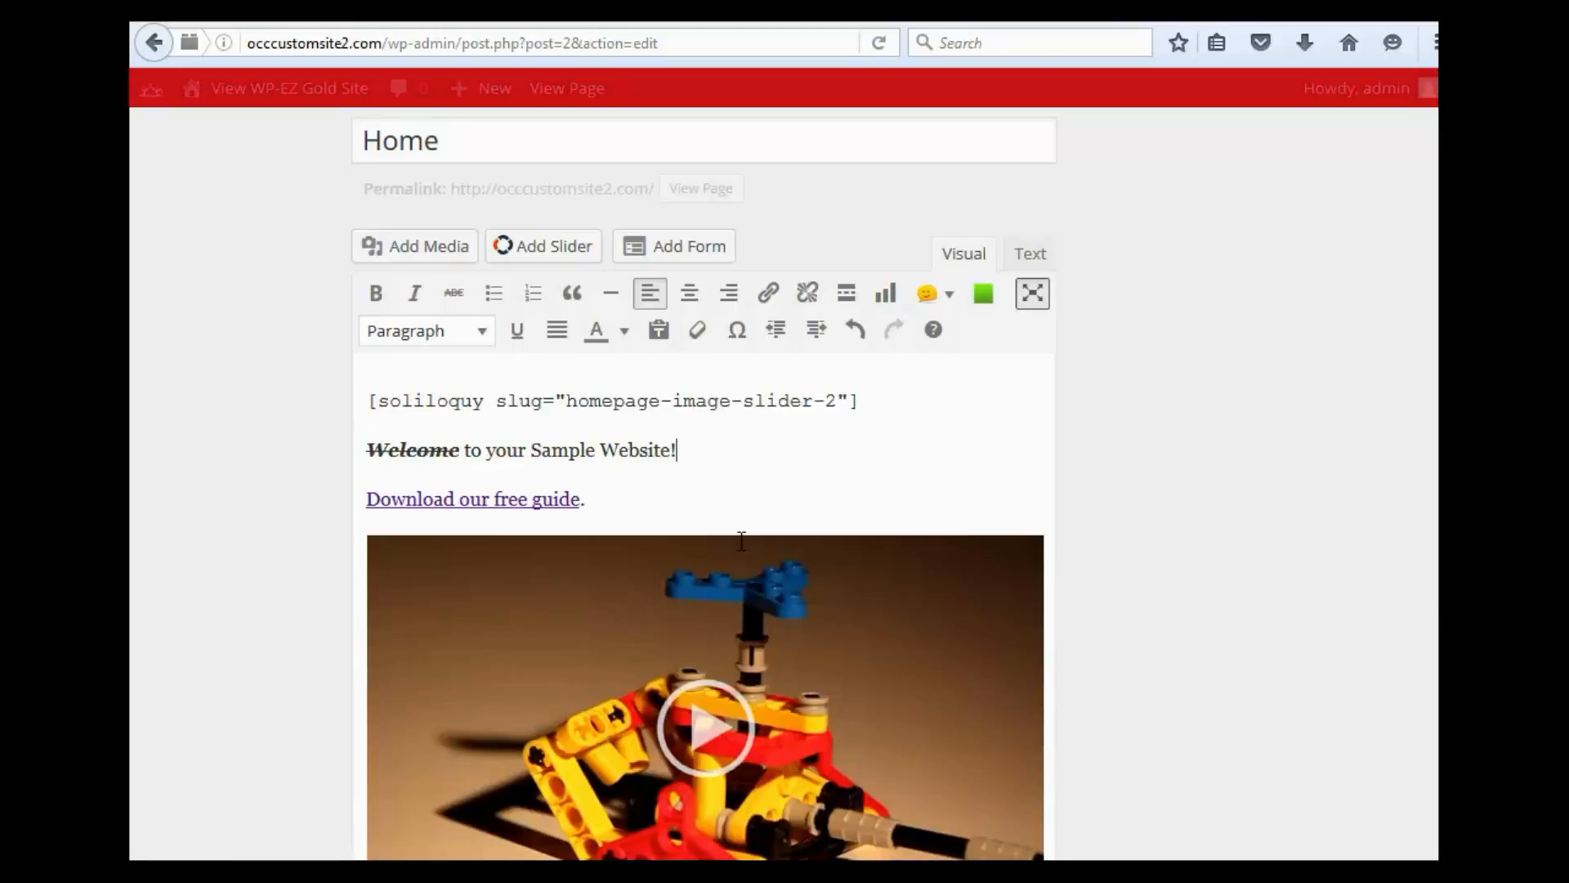
- Leave distraction-free writing mode and add a new line reading "Homepage" above the slider shortcode
key(alt+shift+w)
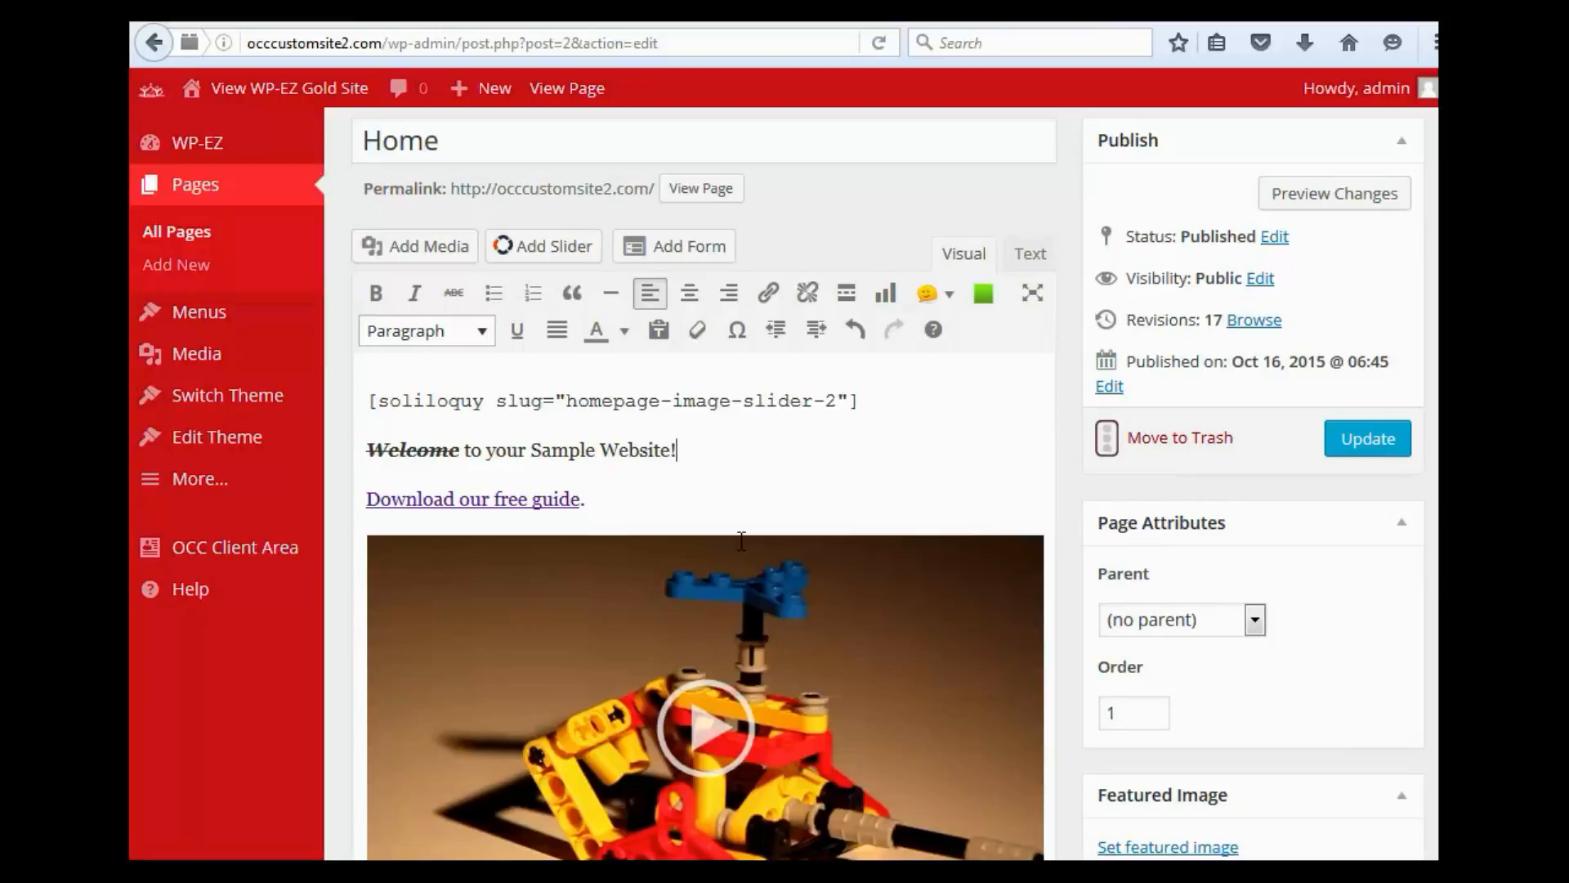
key(ctrl+Home)
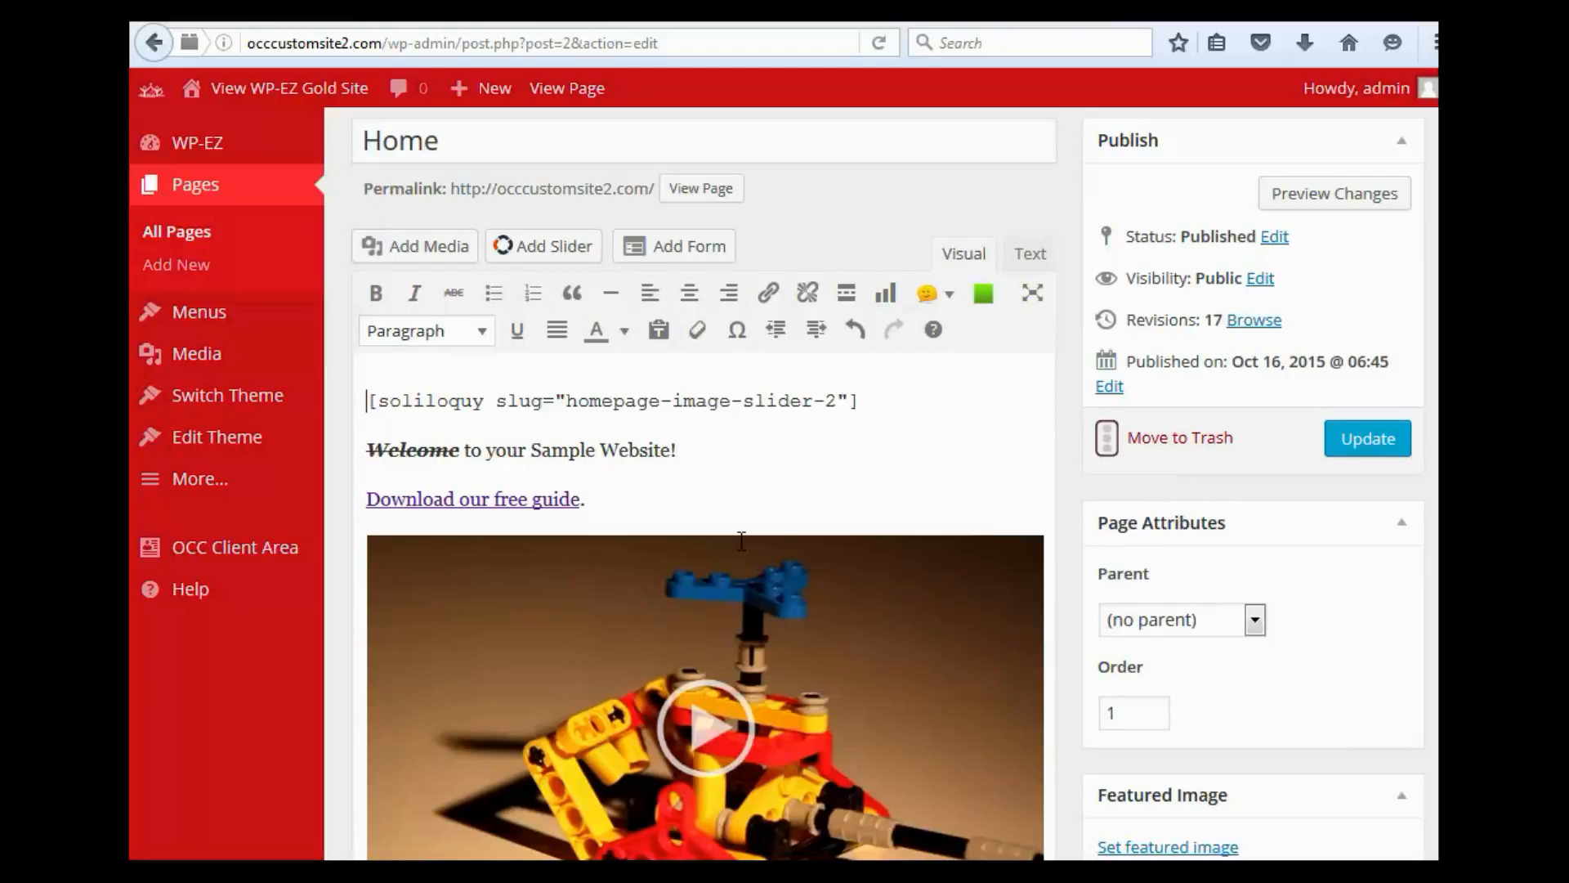
key(Return)
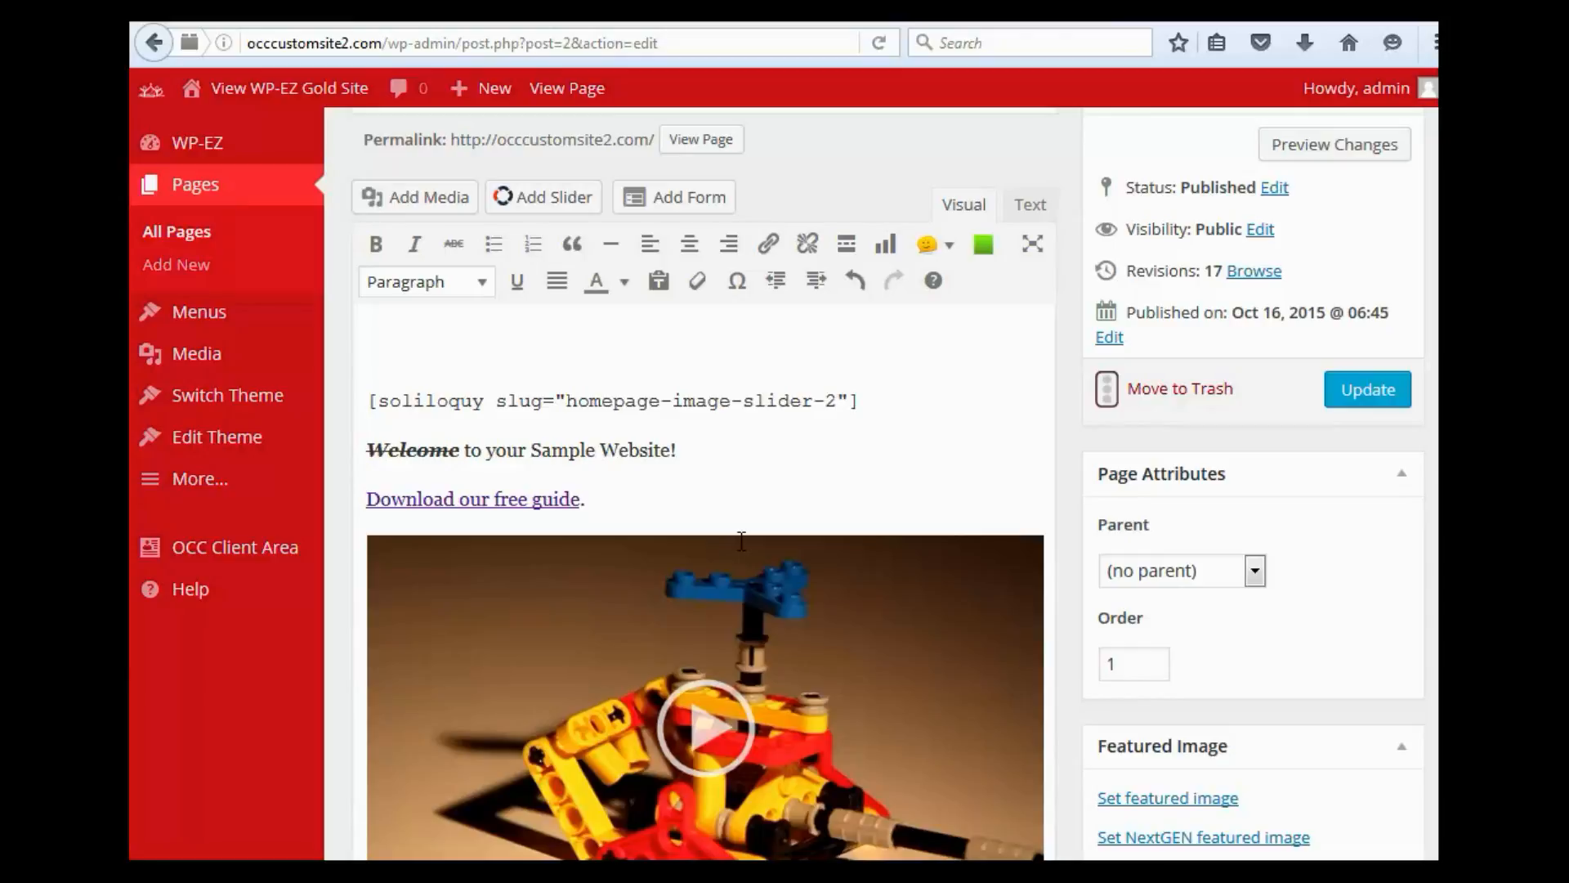
text(Homepage)
- Try the Heading 1 and Heading 3 formats on the "Homepage" line
key(shift+Left)
key(shift+Left)
key(shift+Left)
key(shift+Left)
key(shift+Left)
key(shift+Left)
key(shift+Left)
key(shift+Left)
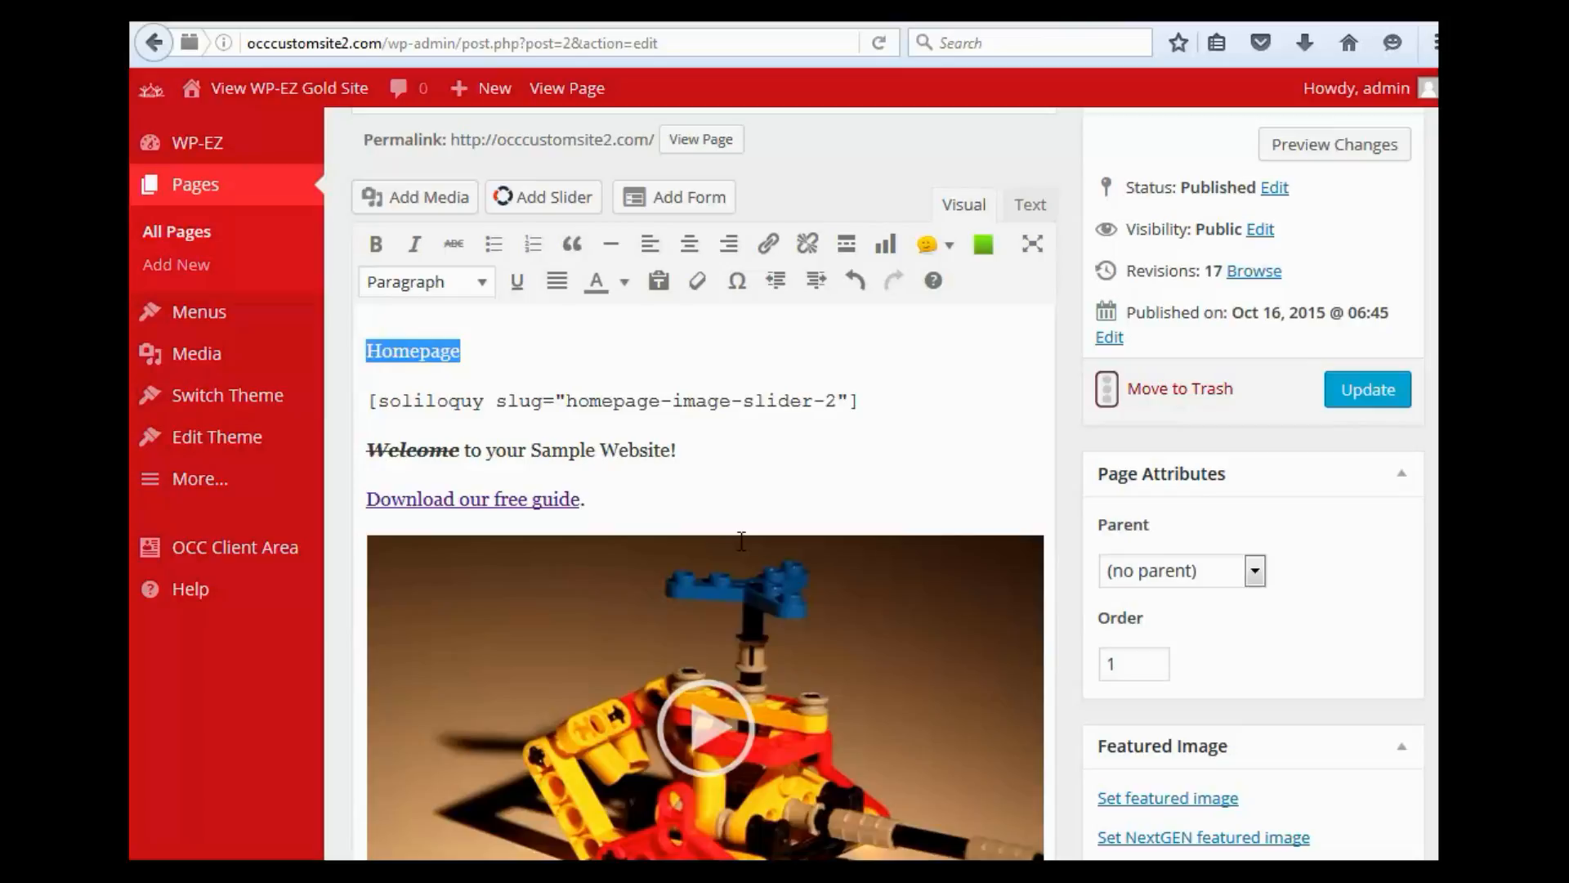
key(Return)
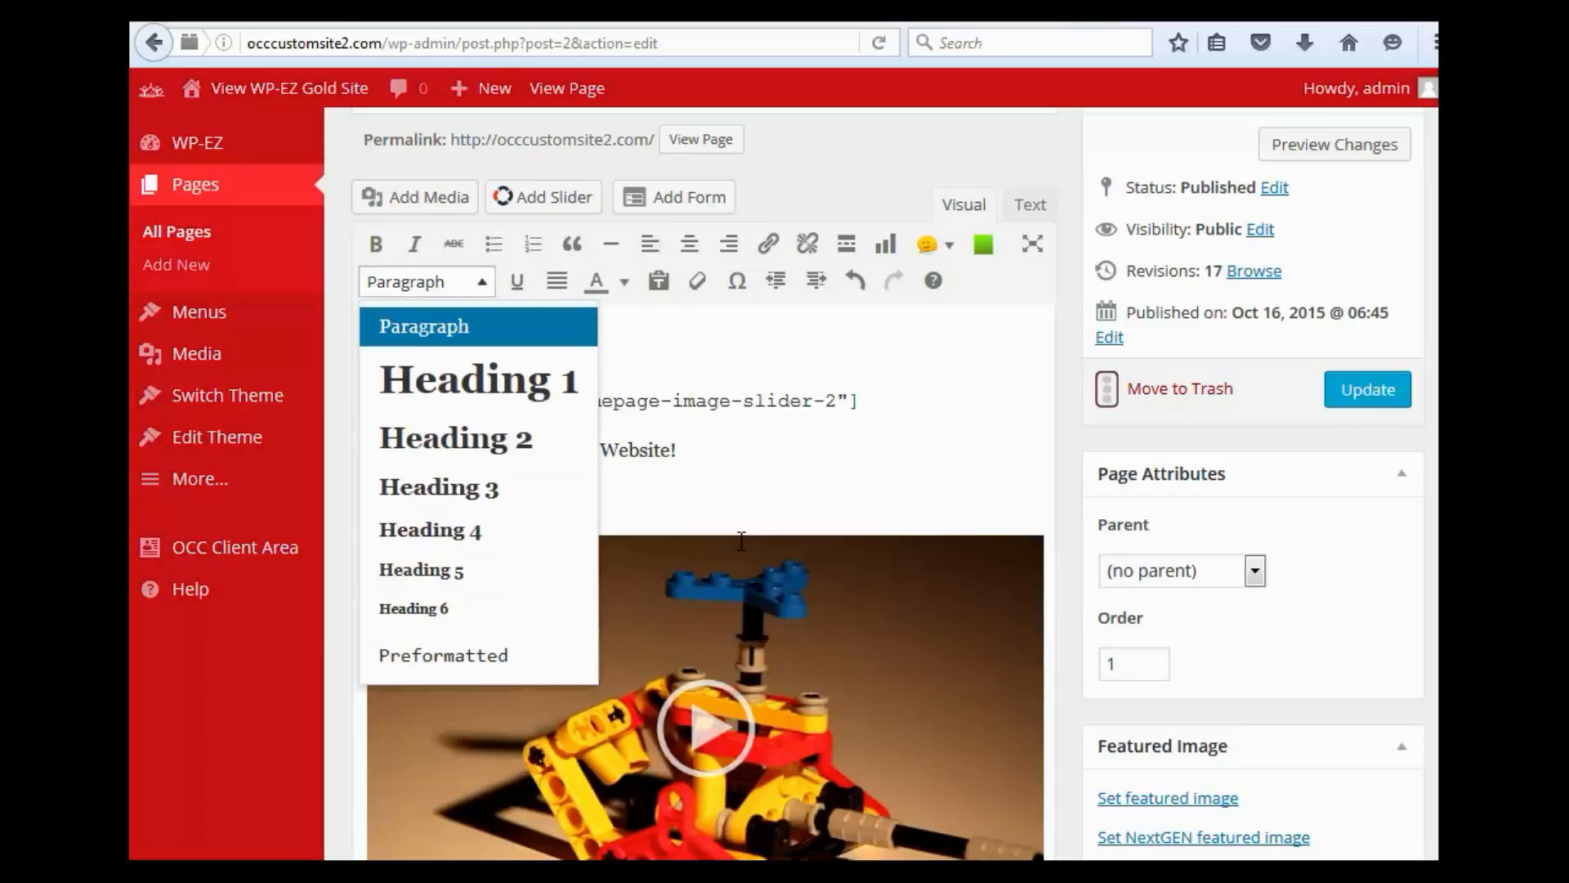
key(Down)
key(Return)
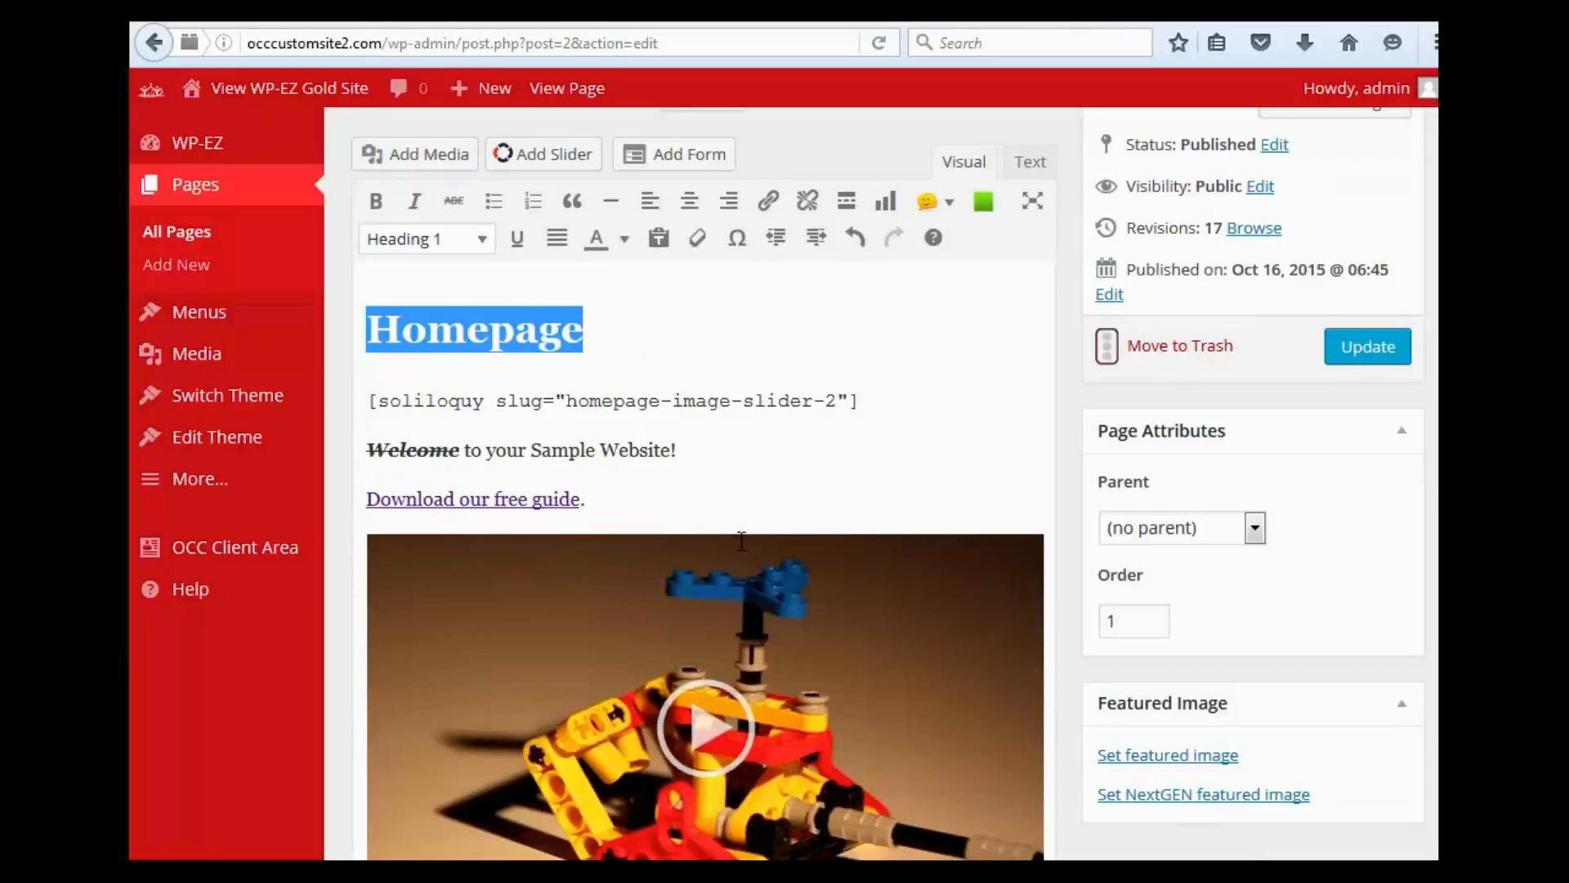
key(Return)
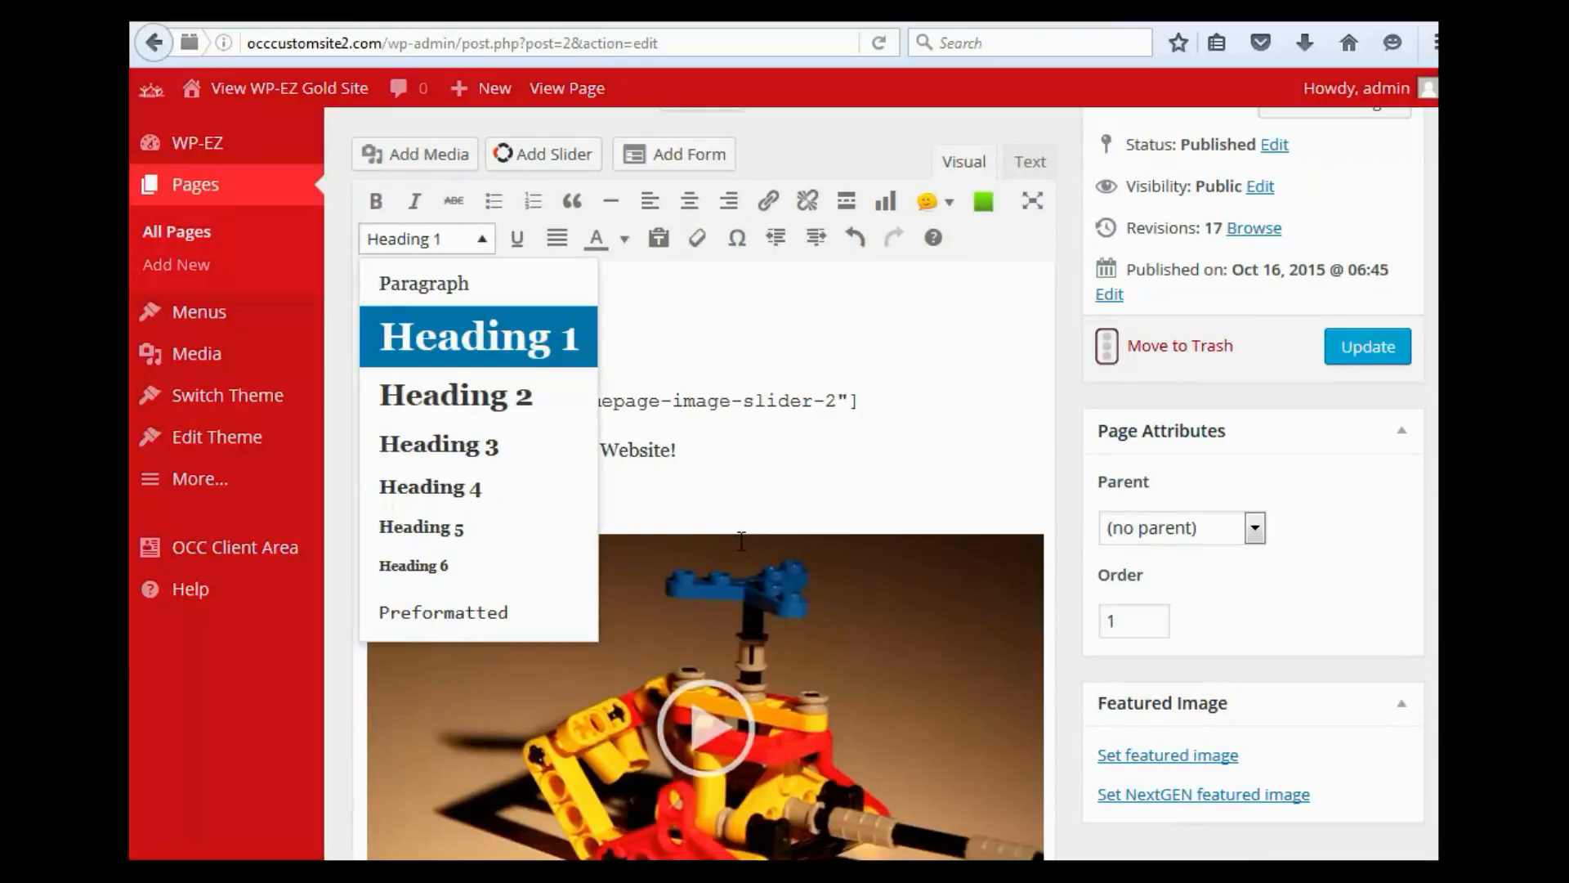
key(Down)
key(Down)
key(Return)
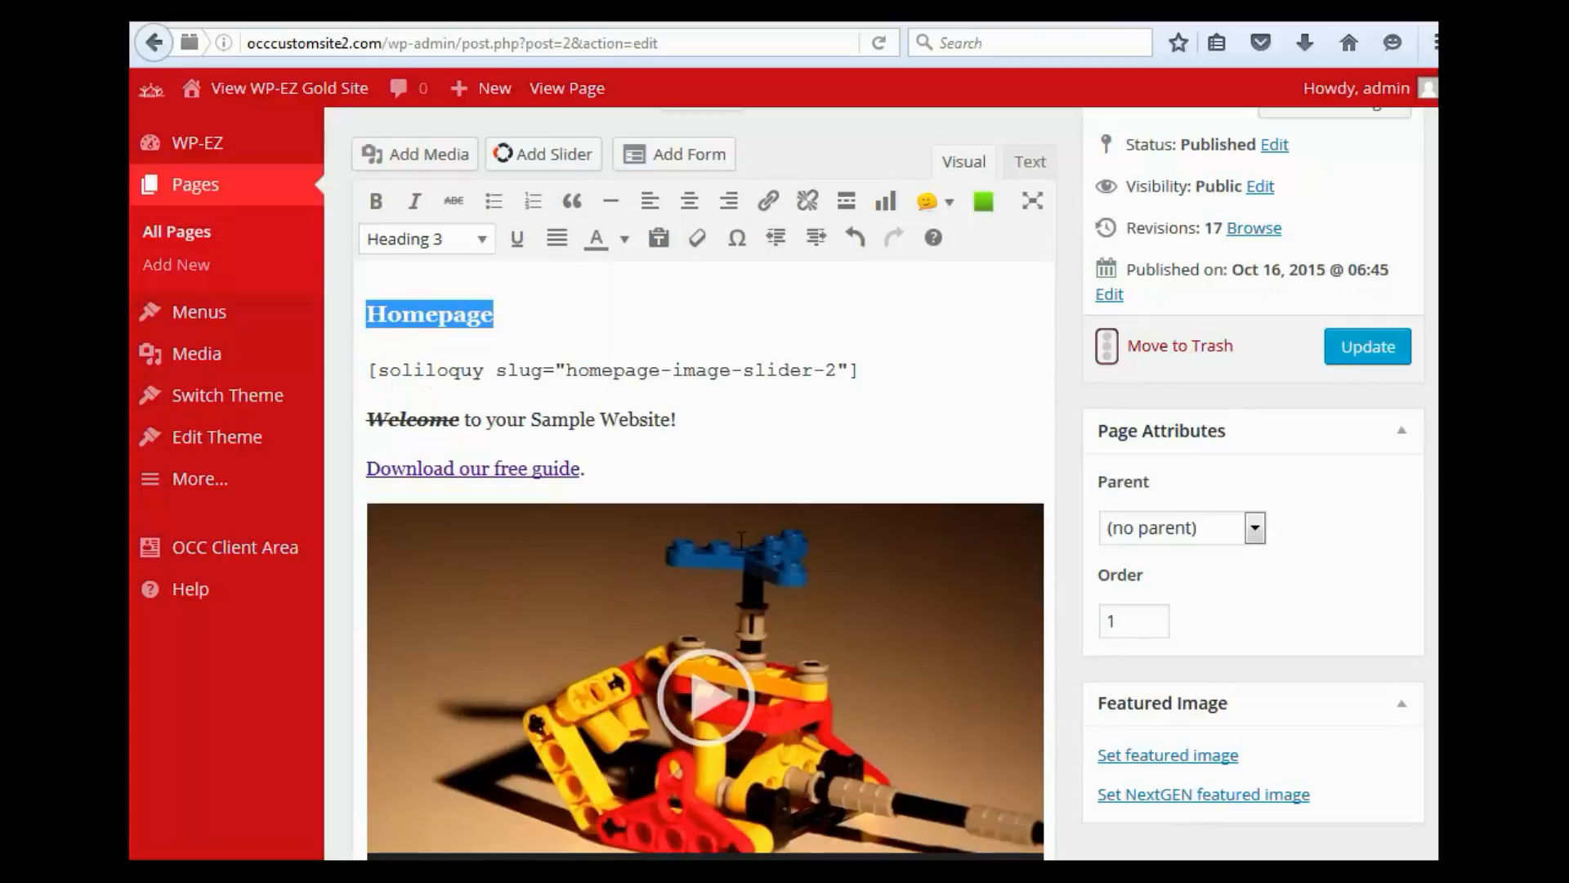
- Set the "Homepage" line back to Paragraph format and underline it
key(alt+shift+7)
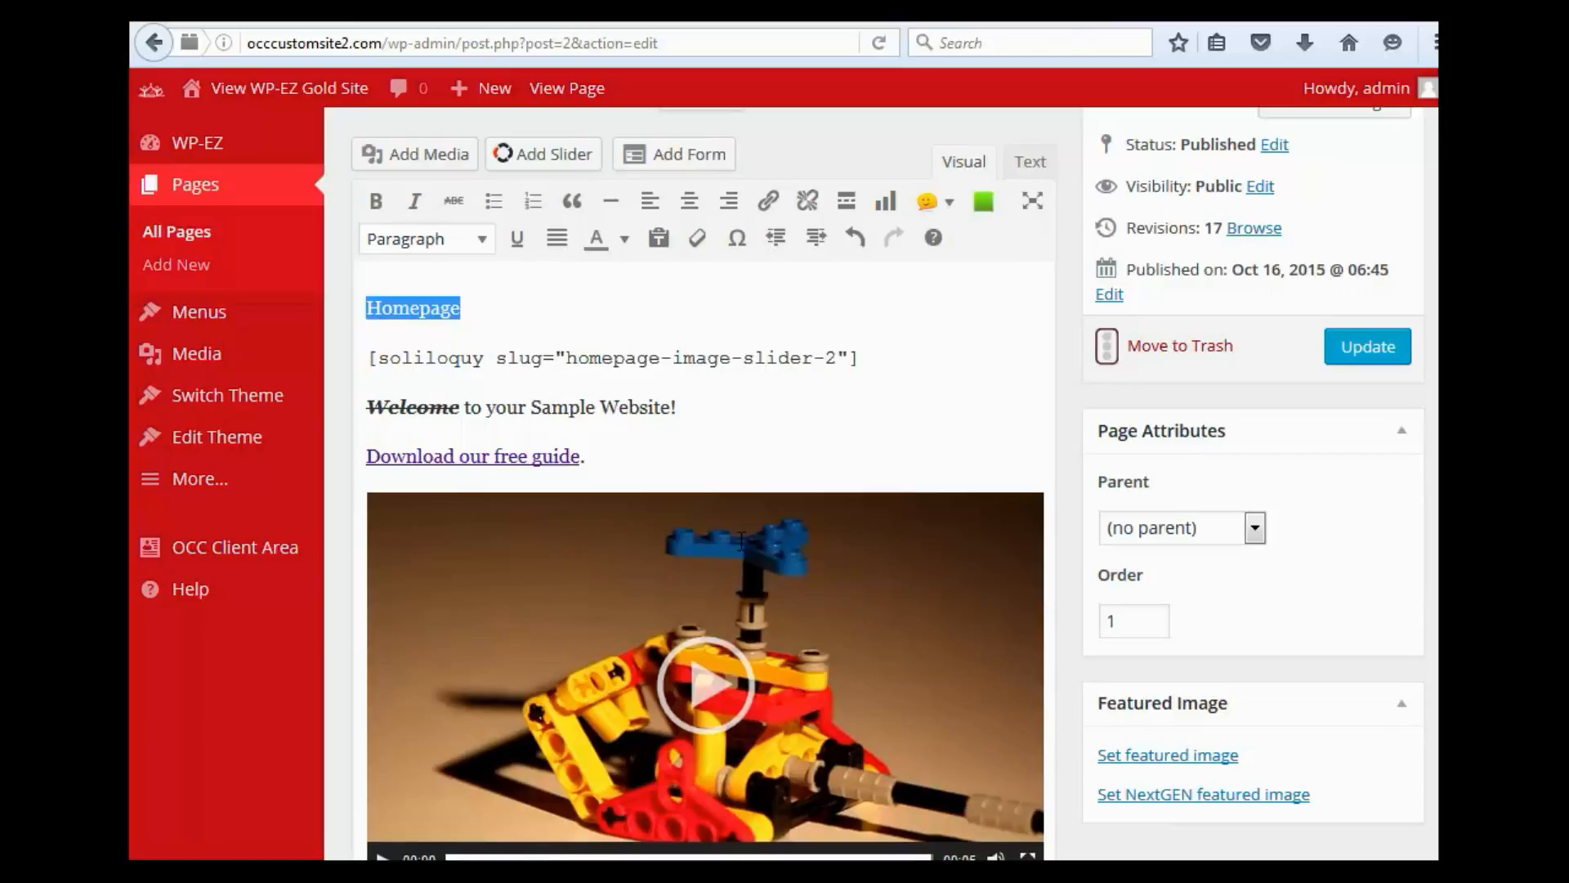
key(ctrl+u)
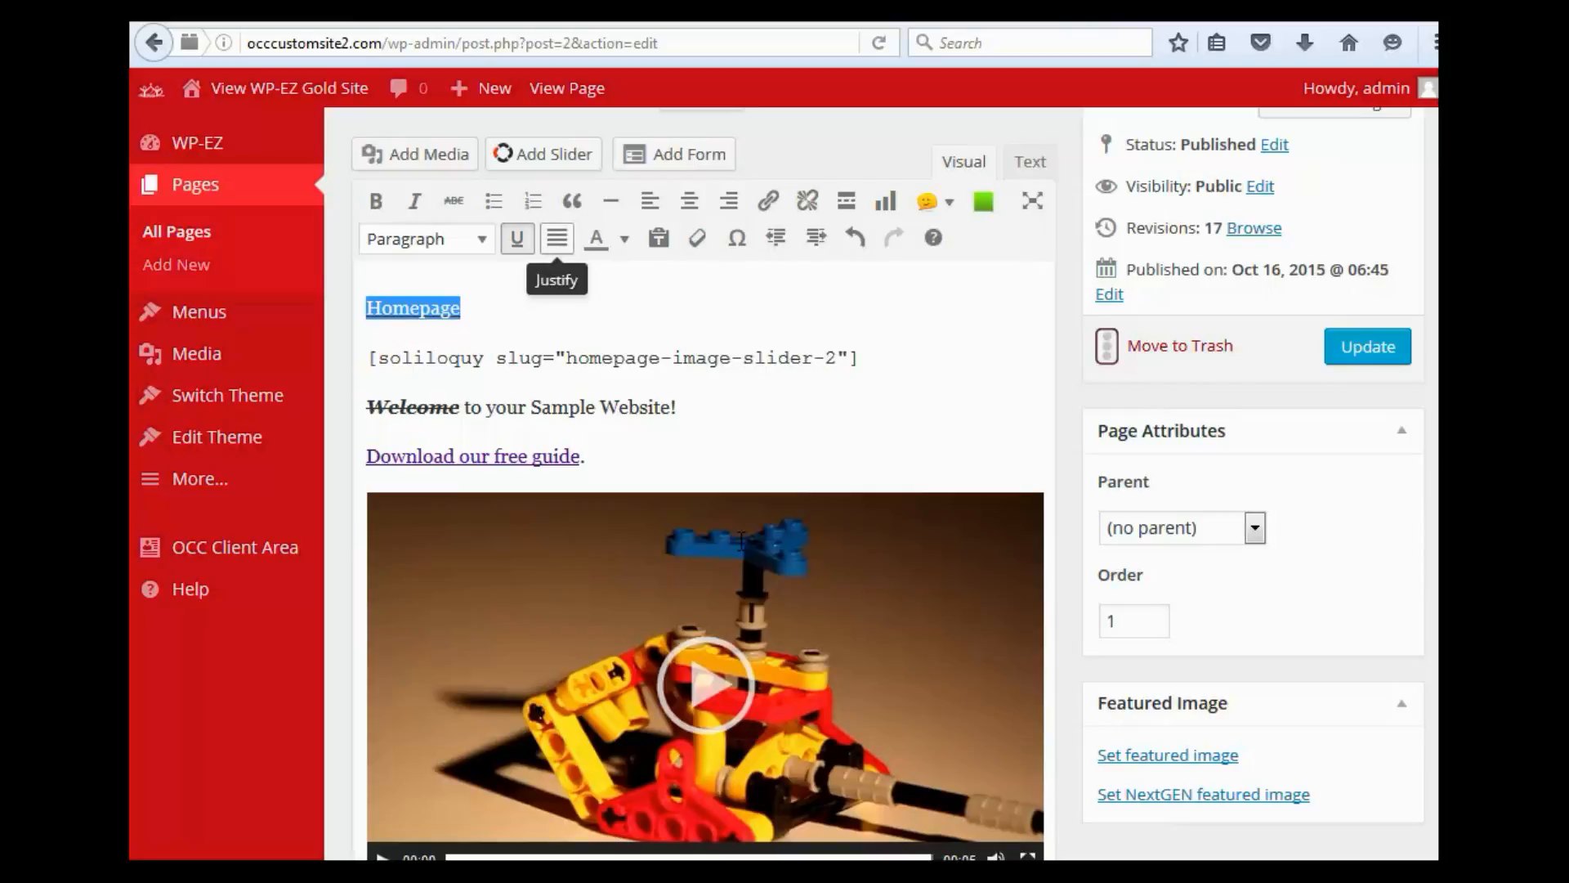
key(Right)
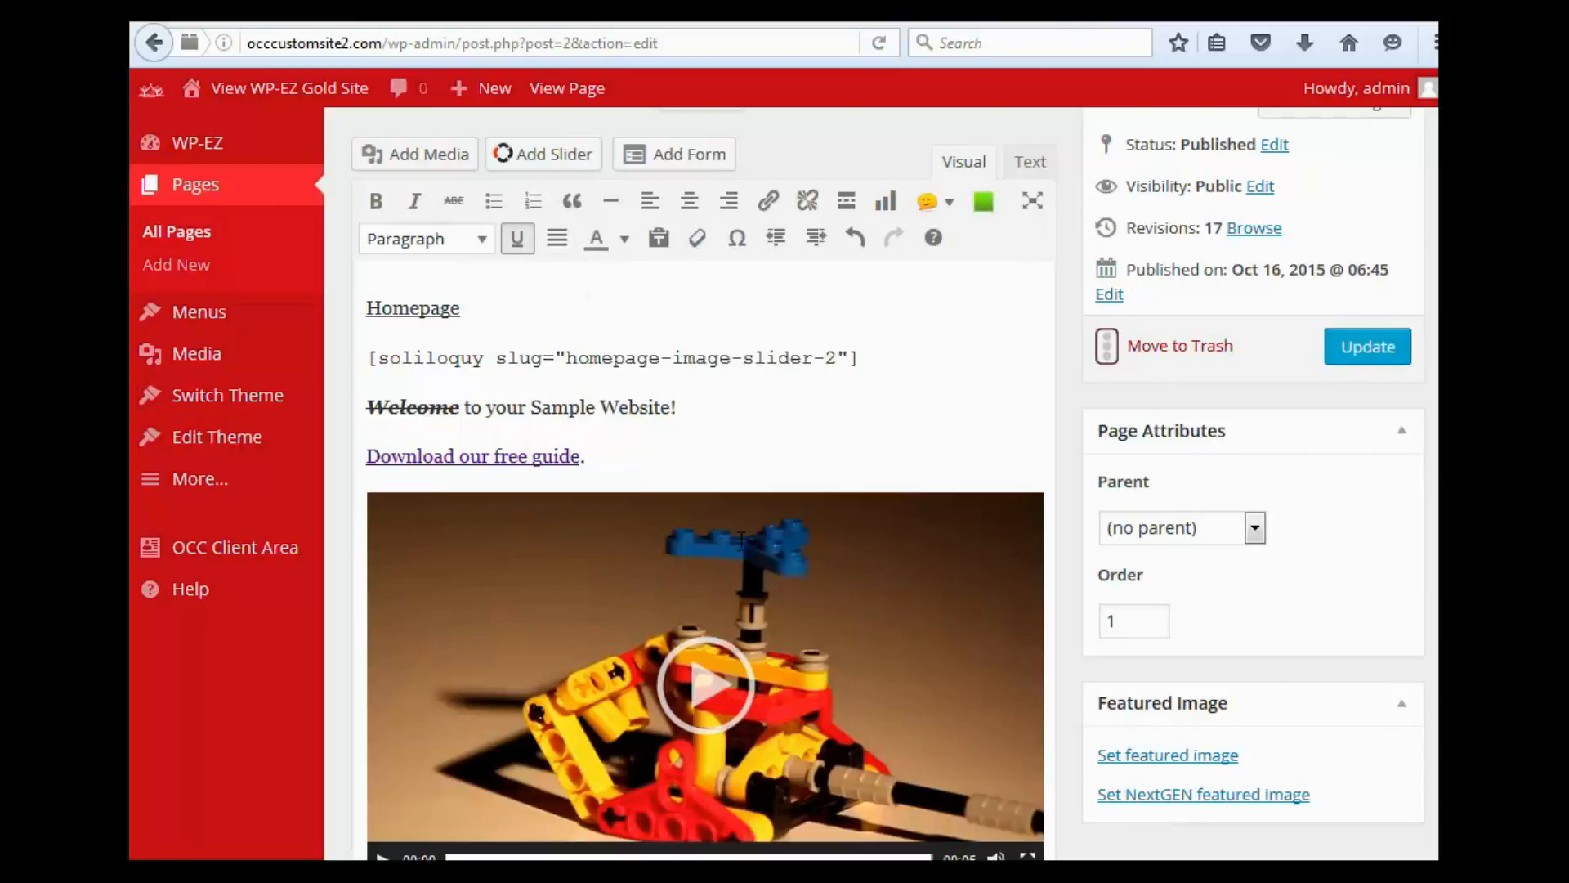
- Change the text colour of the word "Sample" in the welcome line to red
drag(530, 407, 595, 407)
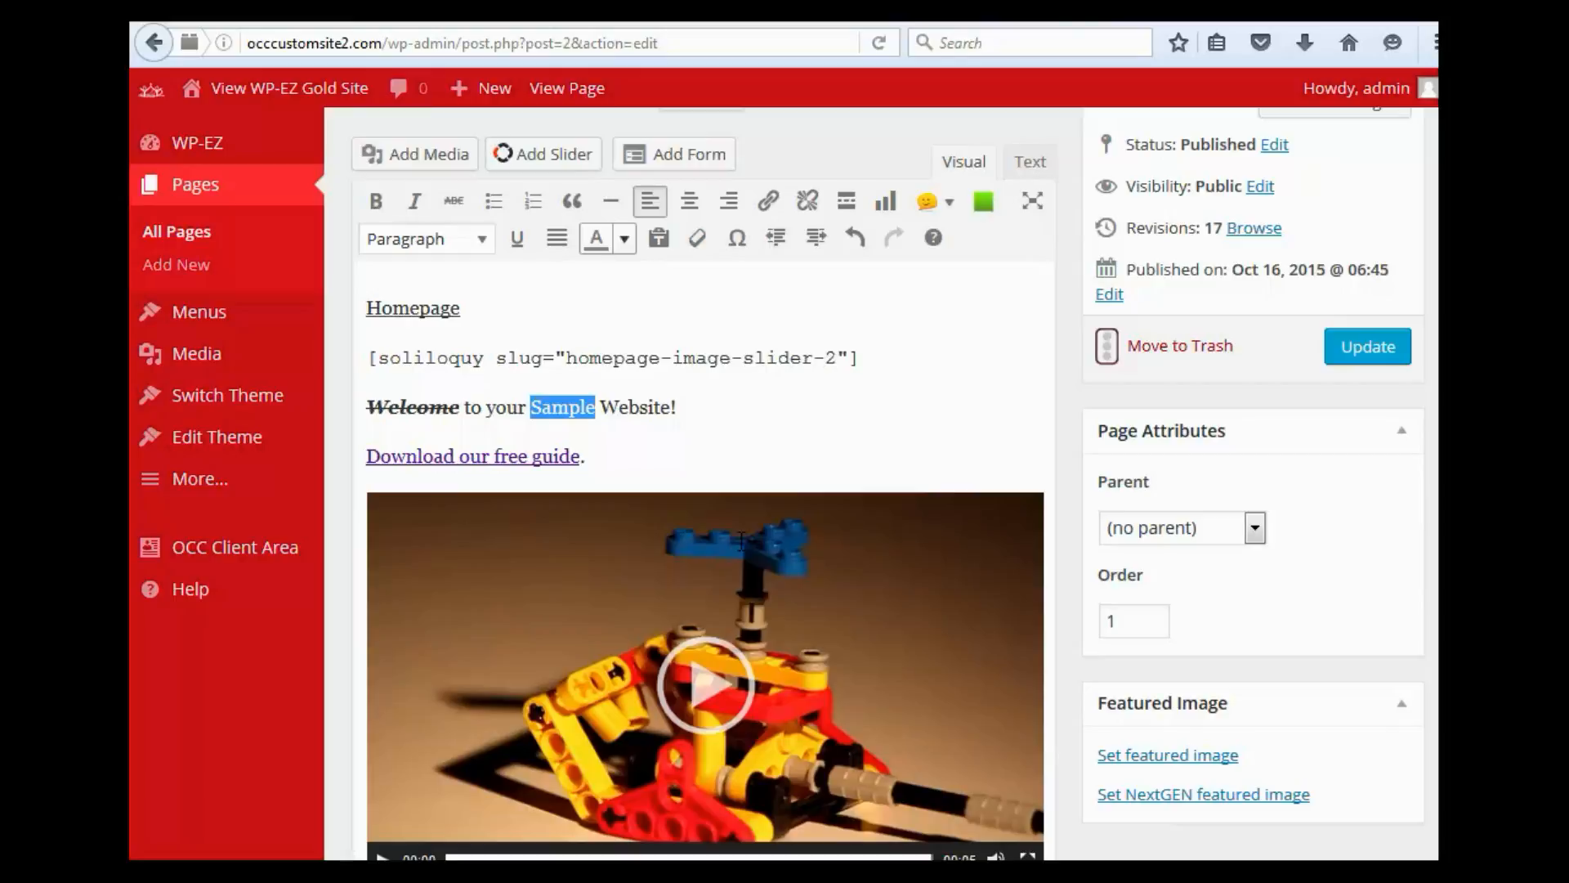
click(624, 238)
click(600, 322)
click(741, 541)
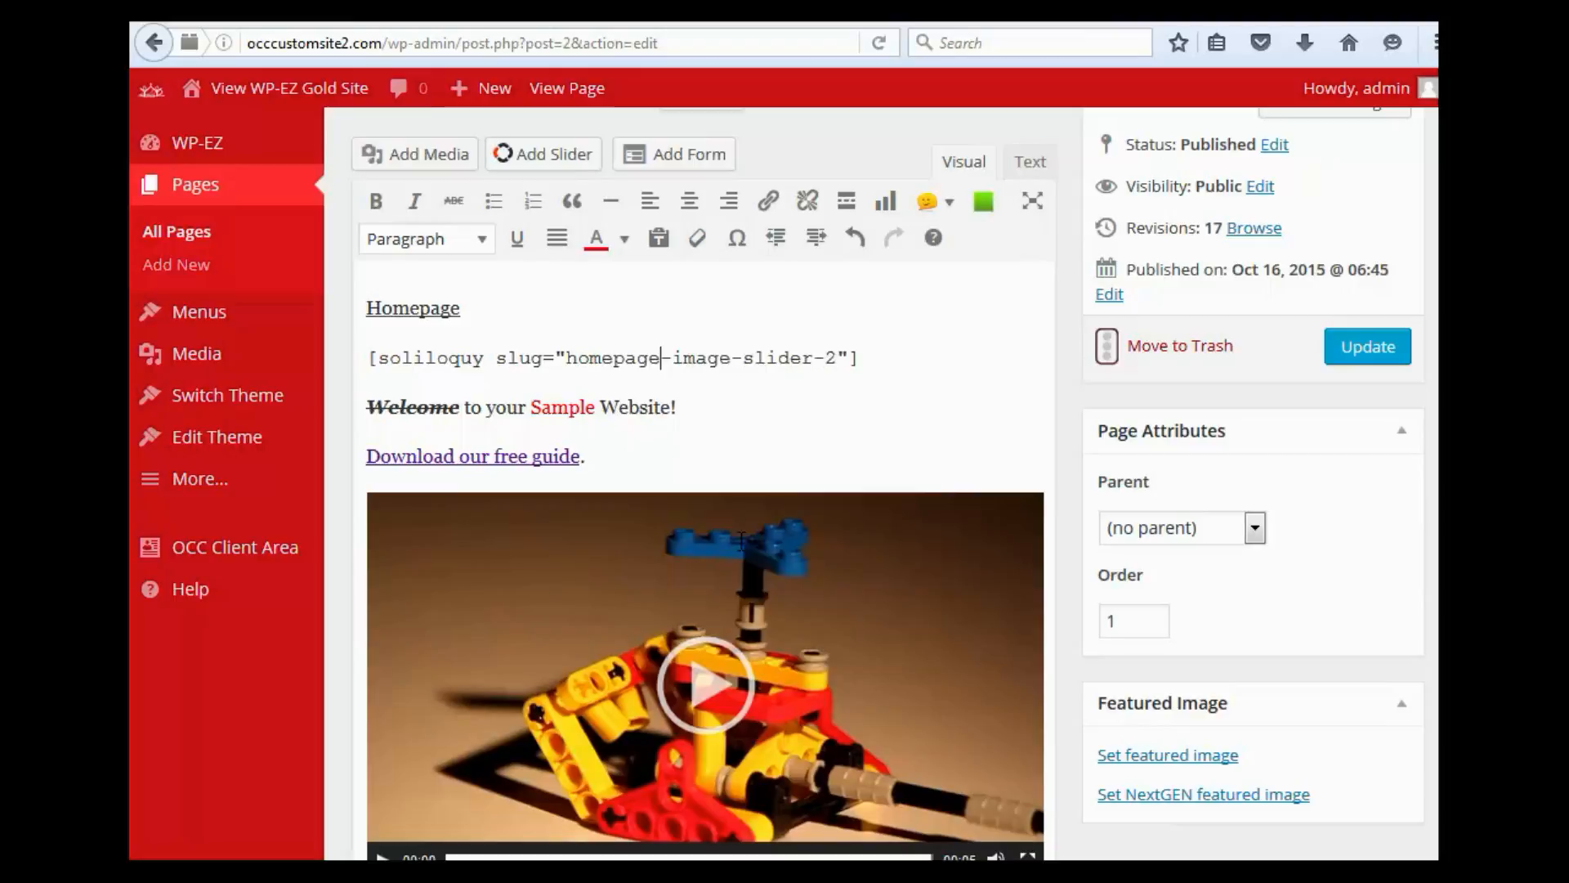
- Set the text colour of the word "Sample" in the welcome line to black
drag(600, 407, 530, 407)
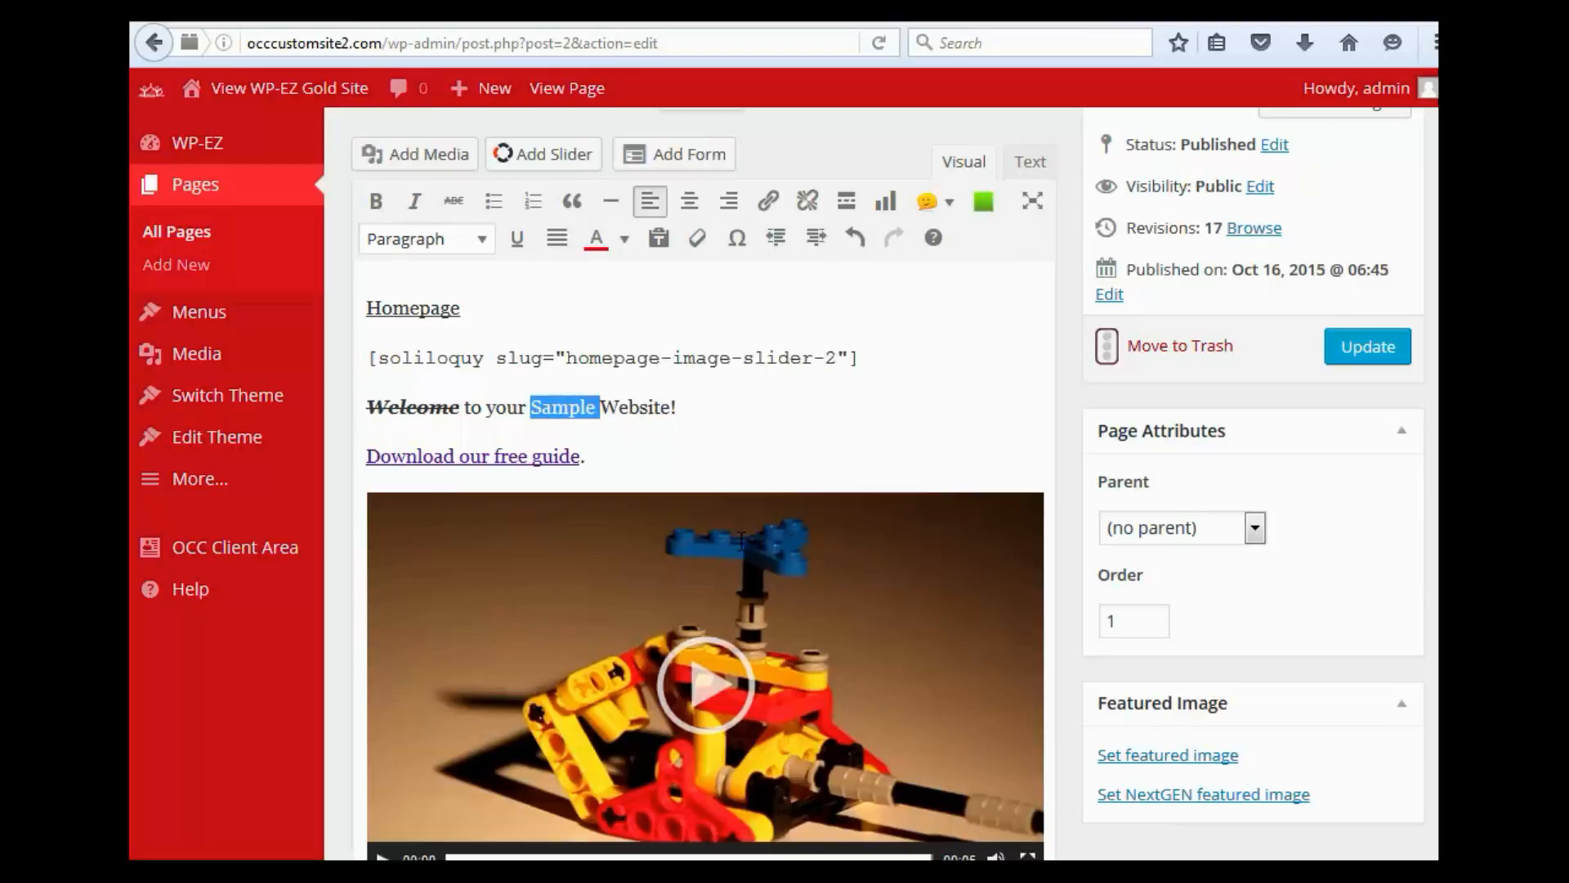
click(625, 239)
click(600, 275)
- Delete the word "Homepage" above the slider shortcode, keeping its empty line
click(460, 308)
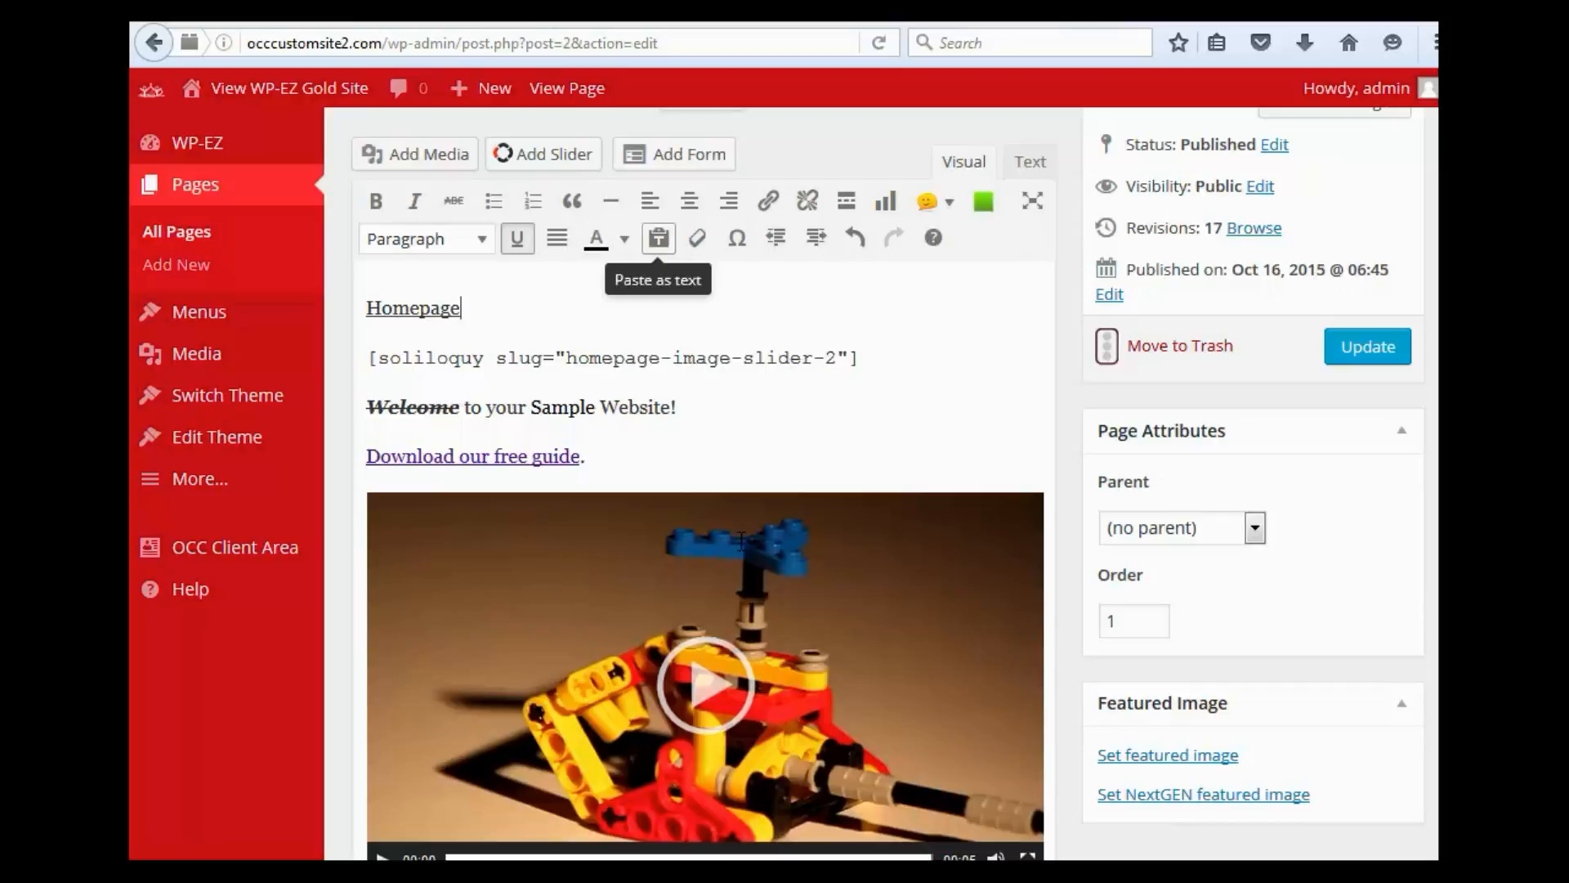
key(shift+Left)
key(shift+Left)
key(shift+Left)
key(shift+Left)
key(shift+Left)
key(shift+Left)
key(shift+Left)
key(shift+Left)
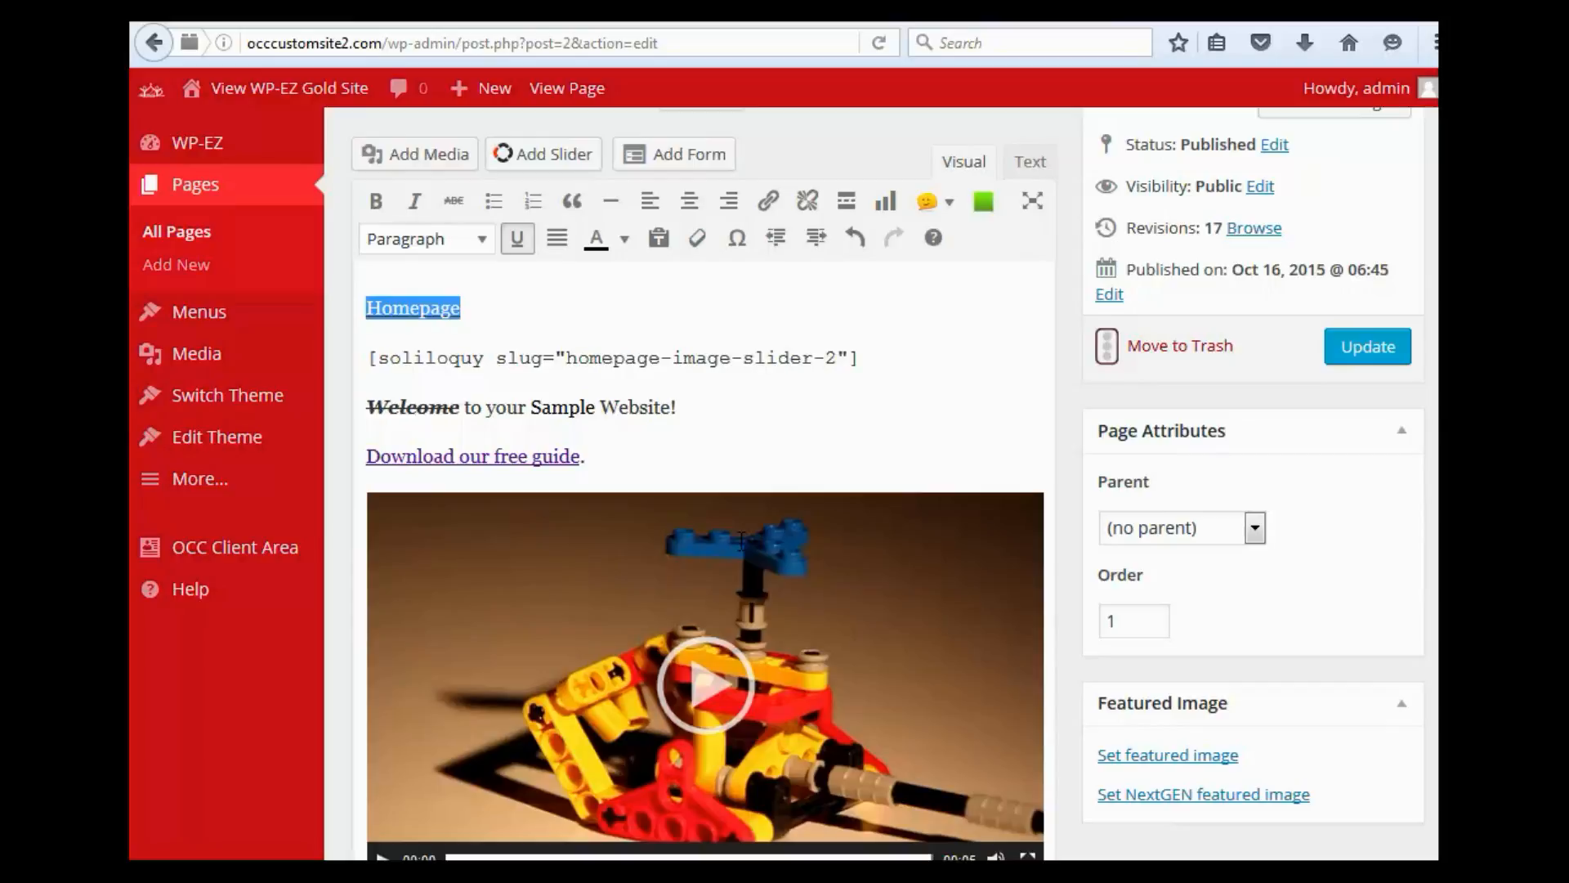
key(BackSpace)
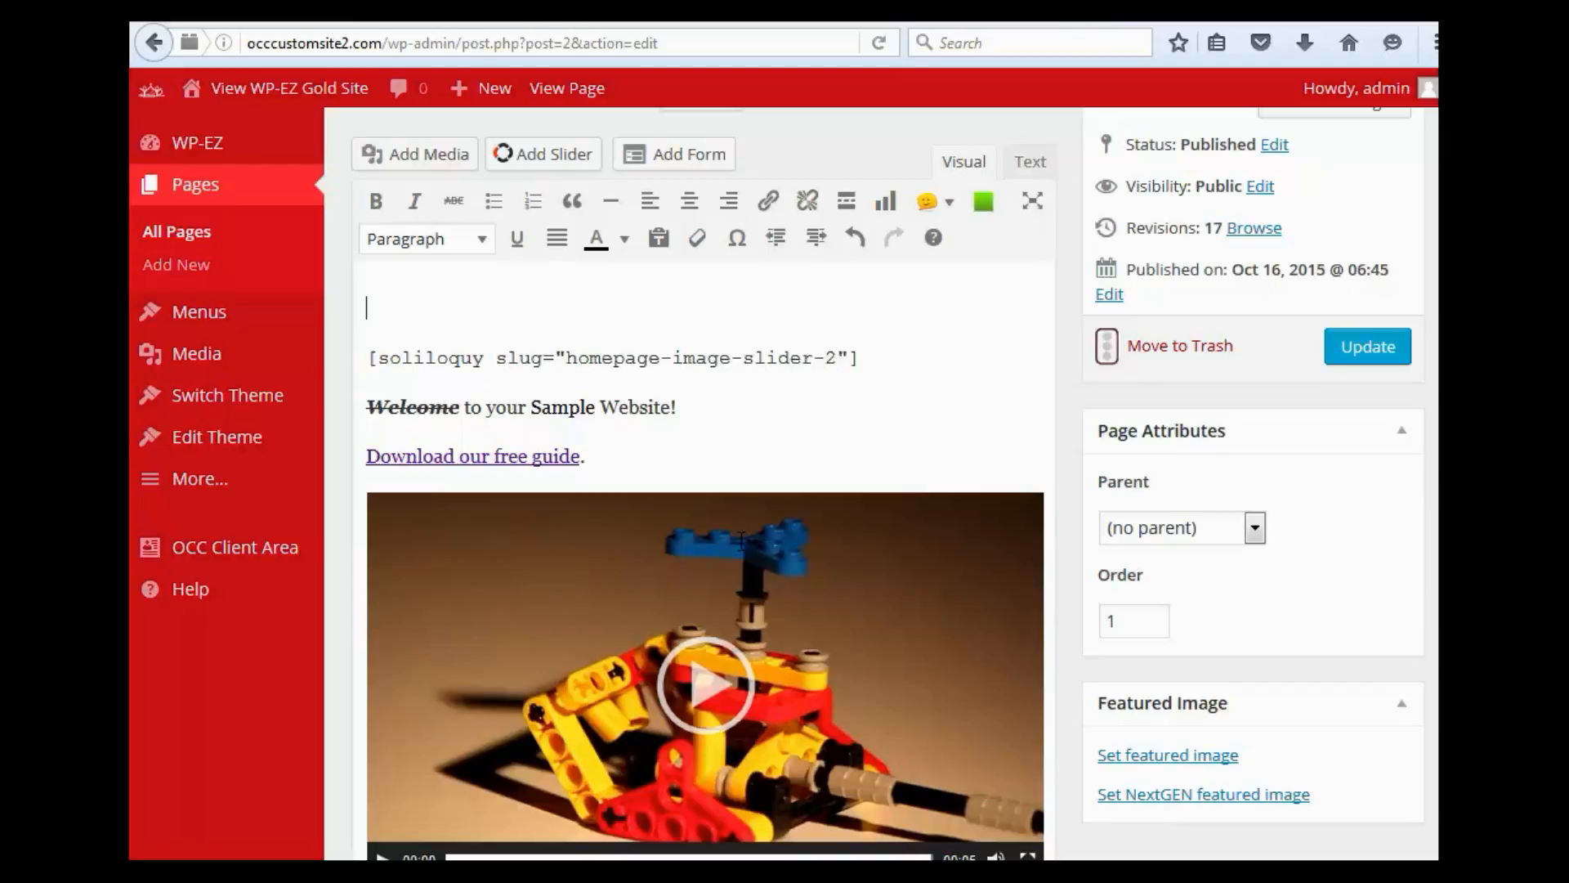
- Turn on plain-text pasting, and copy the welcome and "Download our free guide." lines from the live site's homepage
click(658, 238)
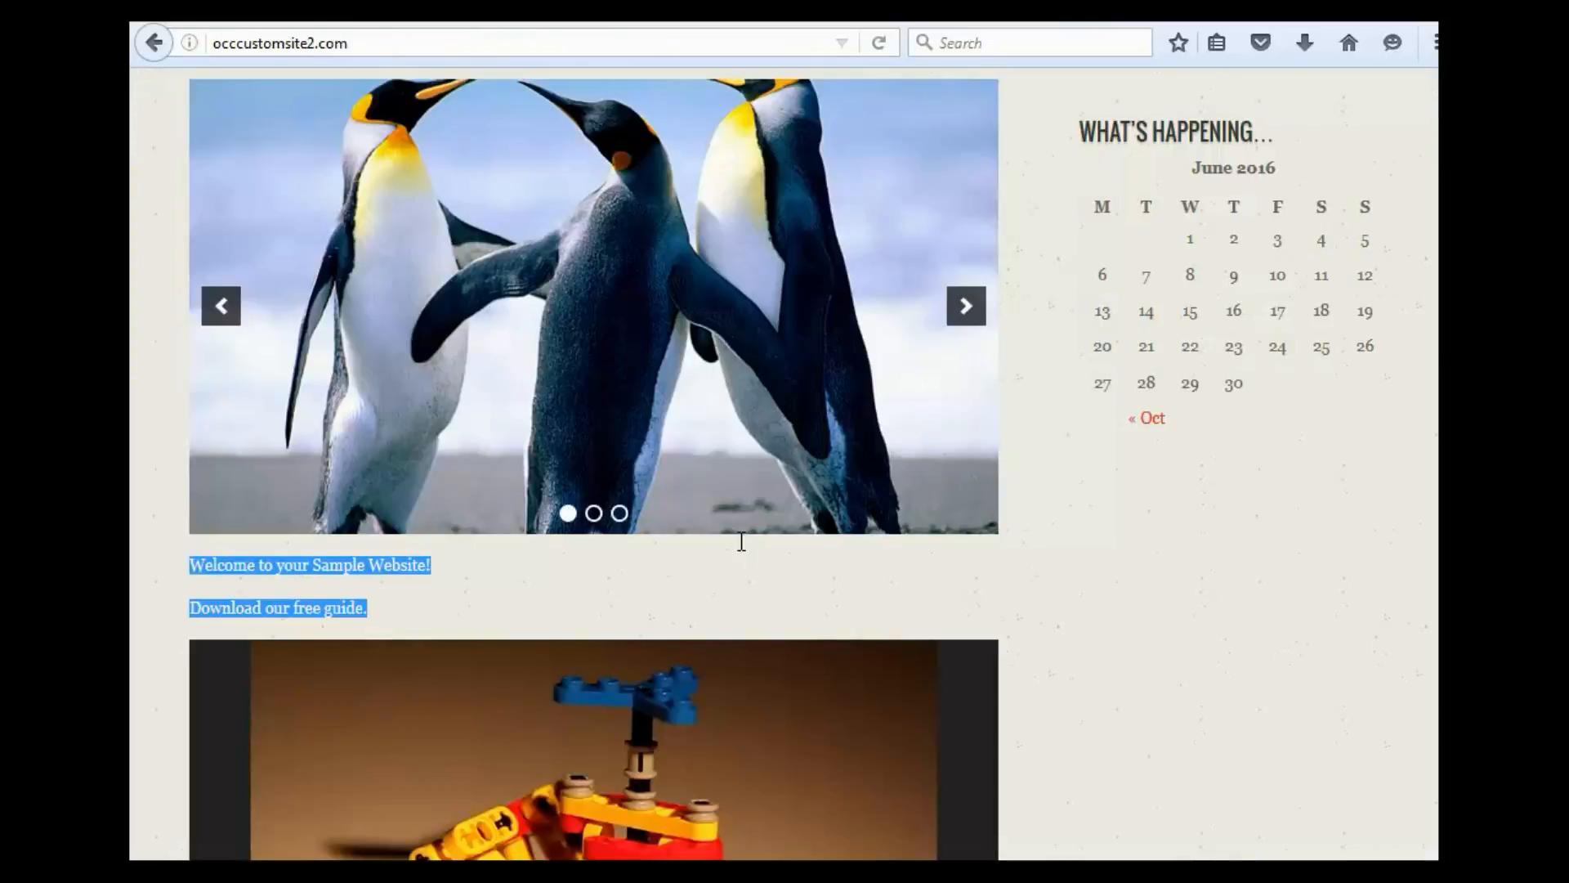
click(742, 542)
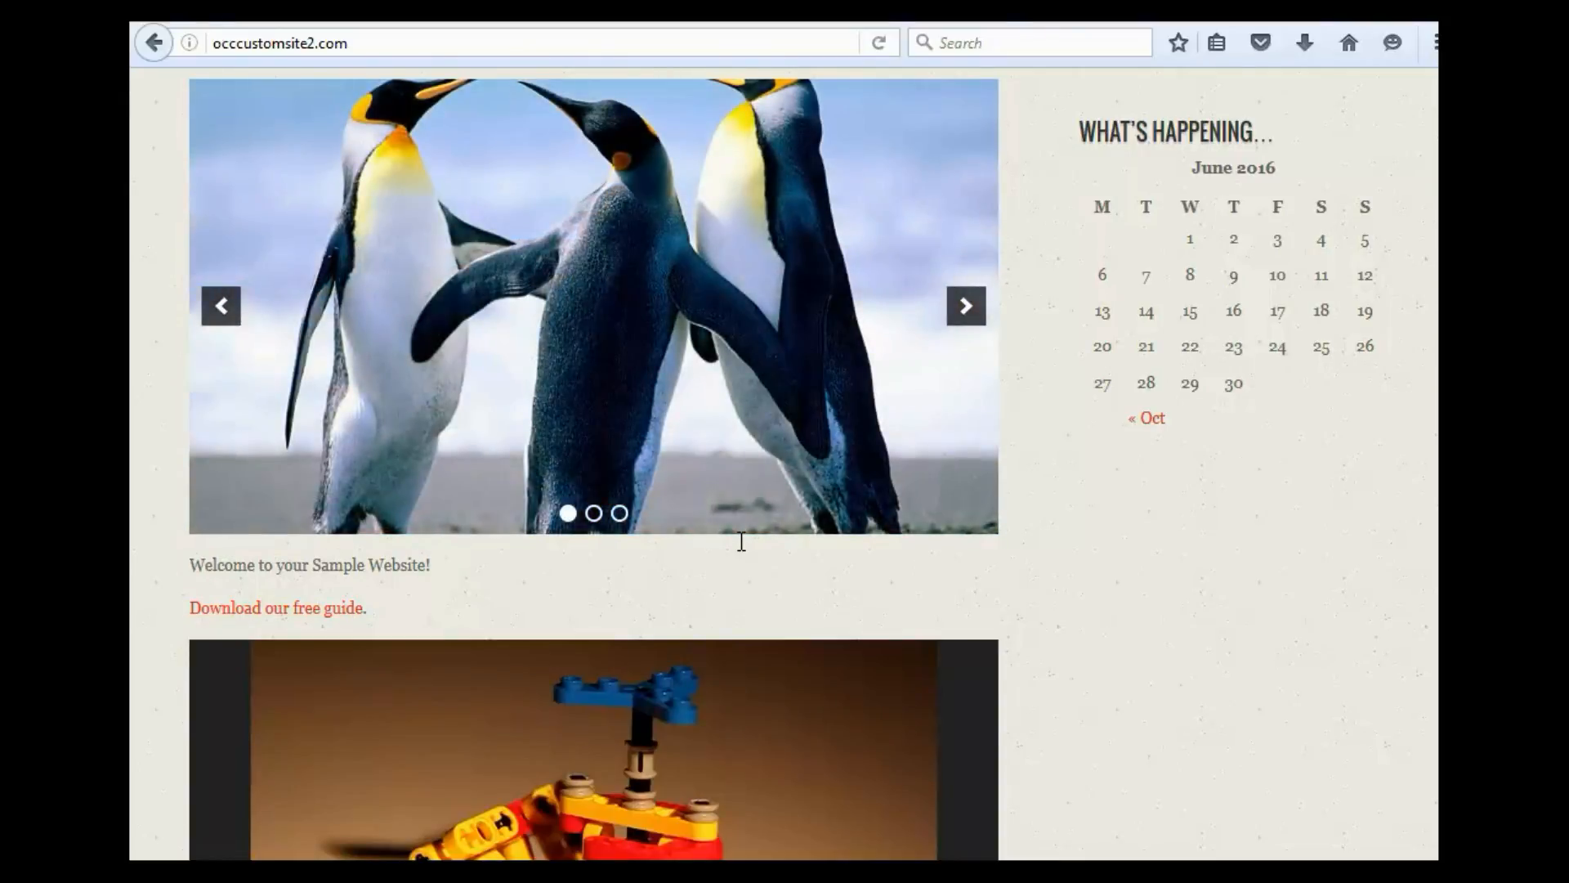
drag(189, 565, 368, 608)
key(ctrl+c)
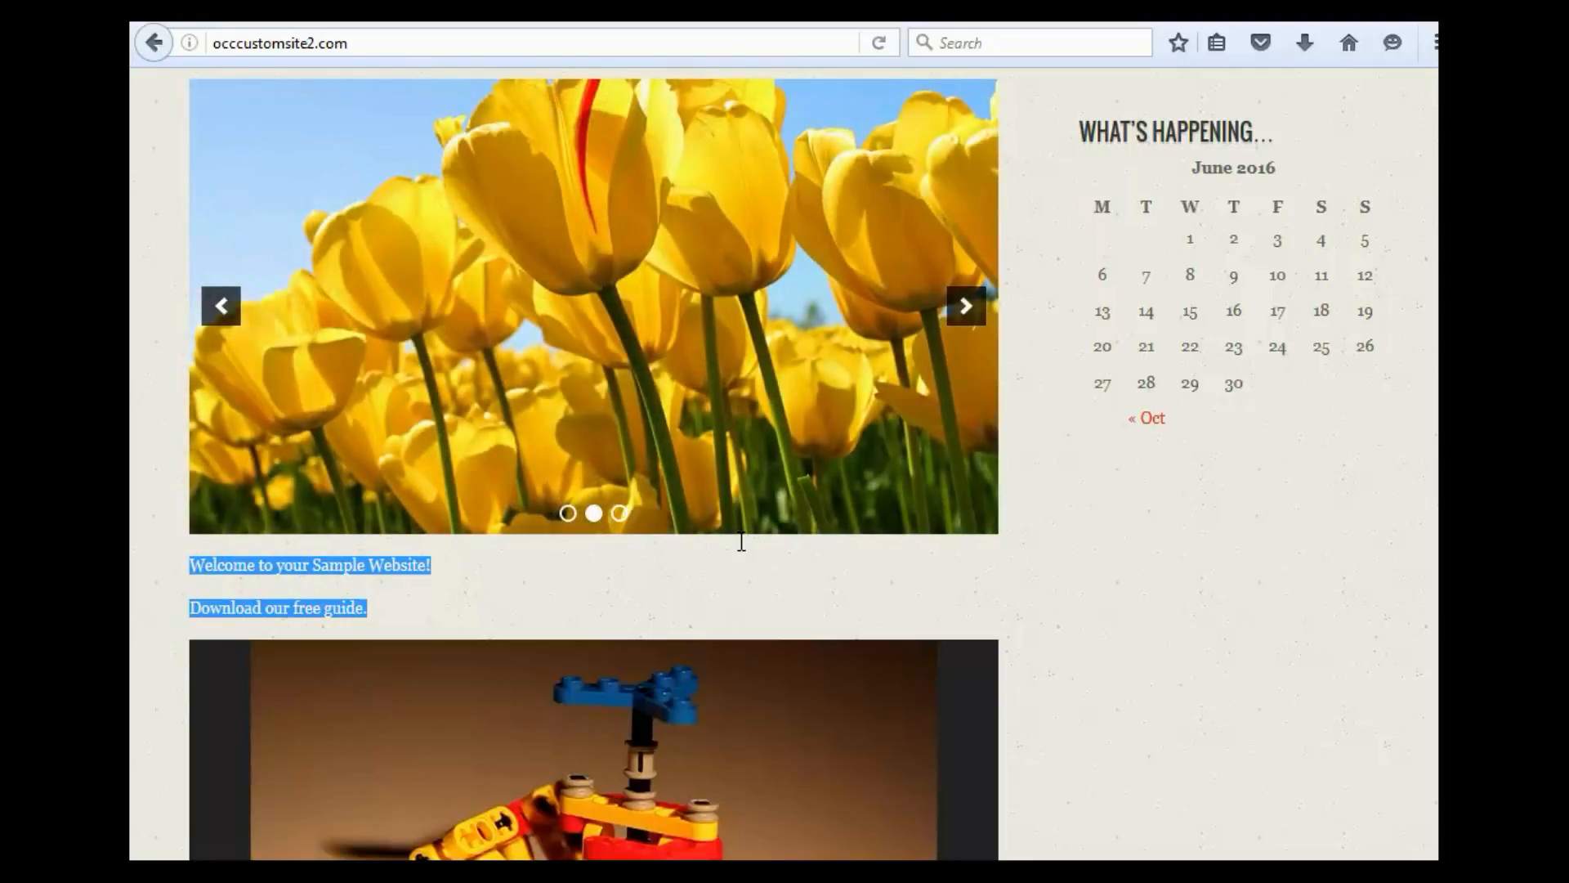
- Paste the copied welcome and "Download our free guide." lines into the empty line above the slider shortcode on the Home page
key(ctrl+Tab)
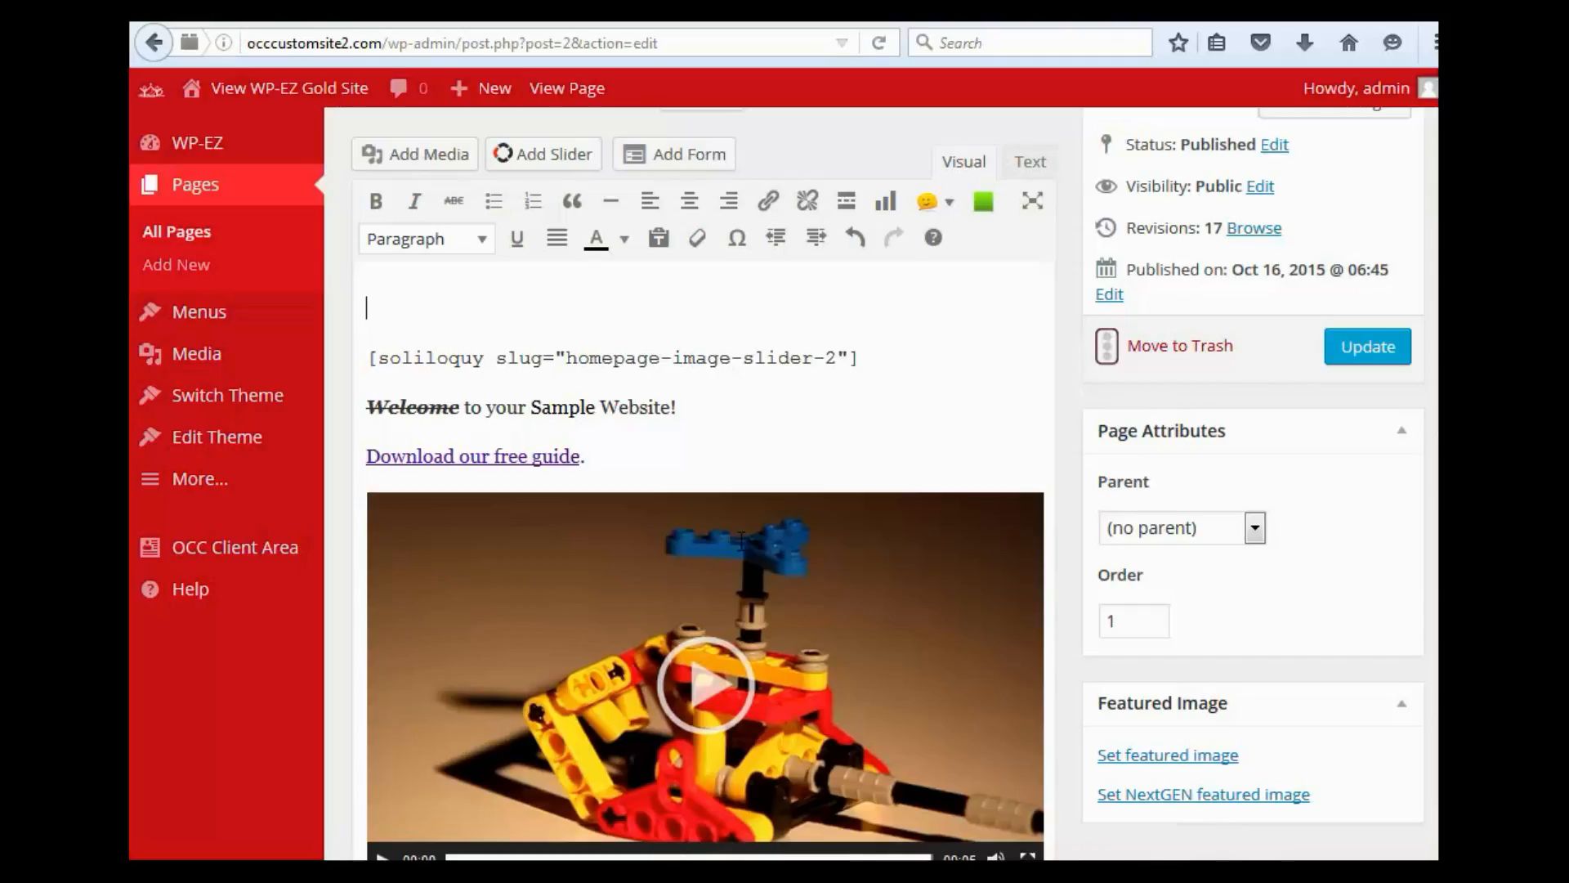
key(ctrl+v)
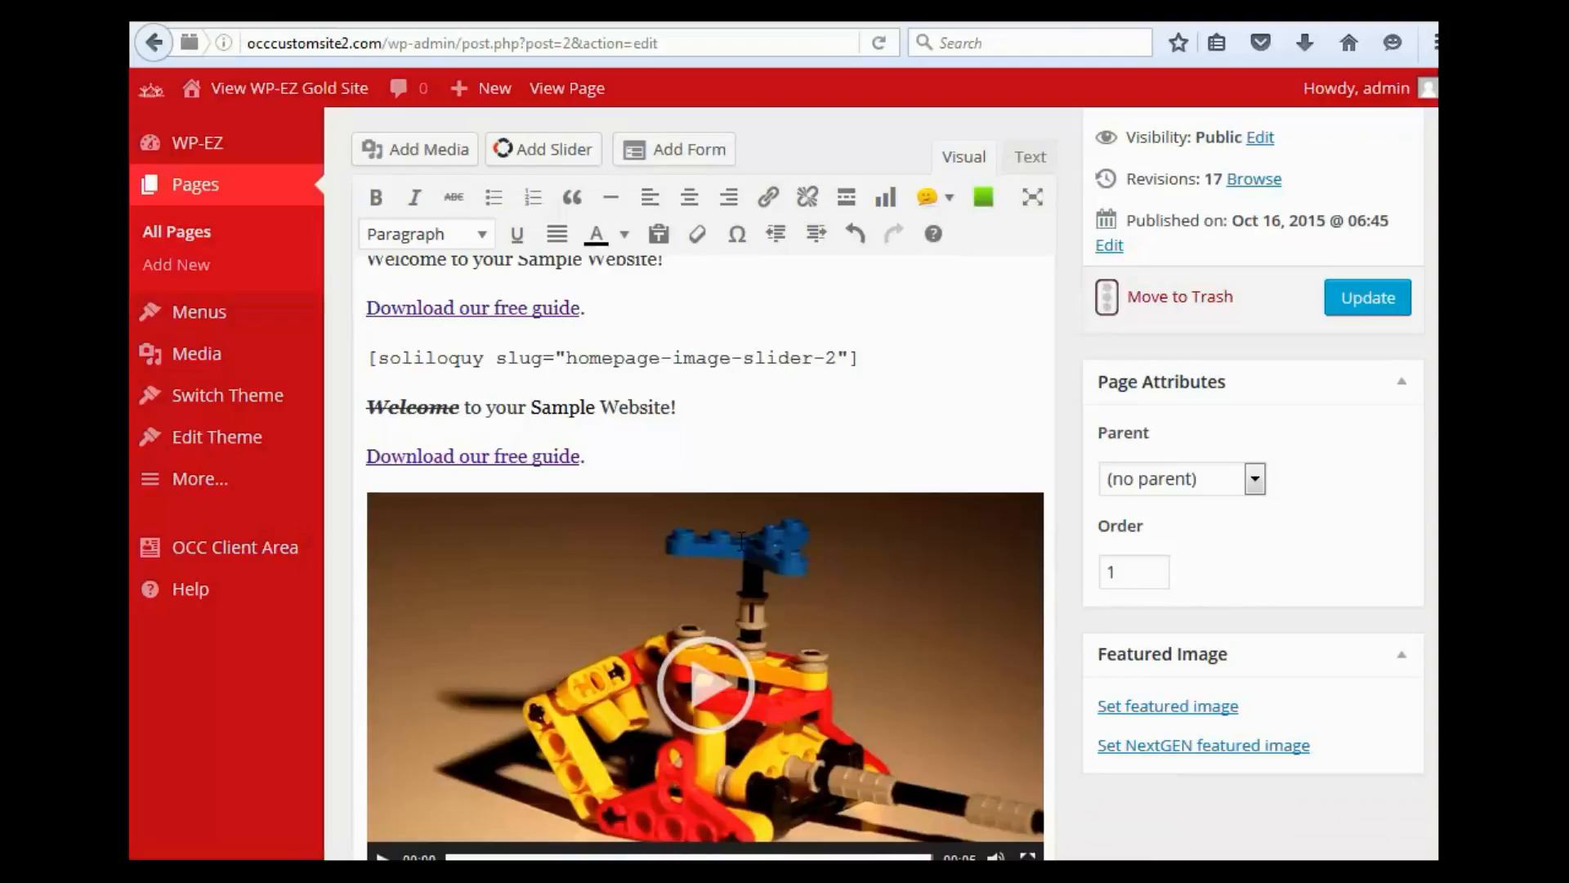
scroll(741, 539, up, 2)
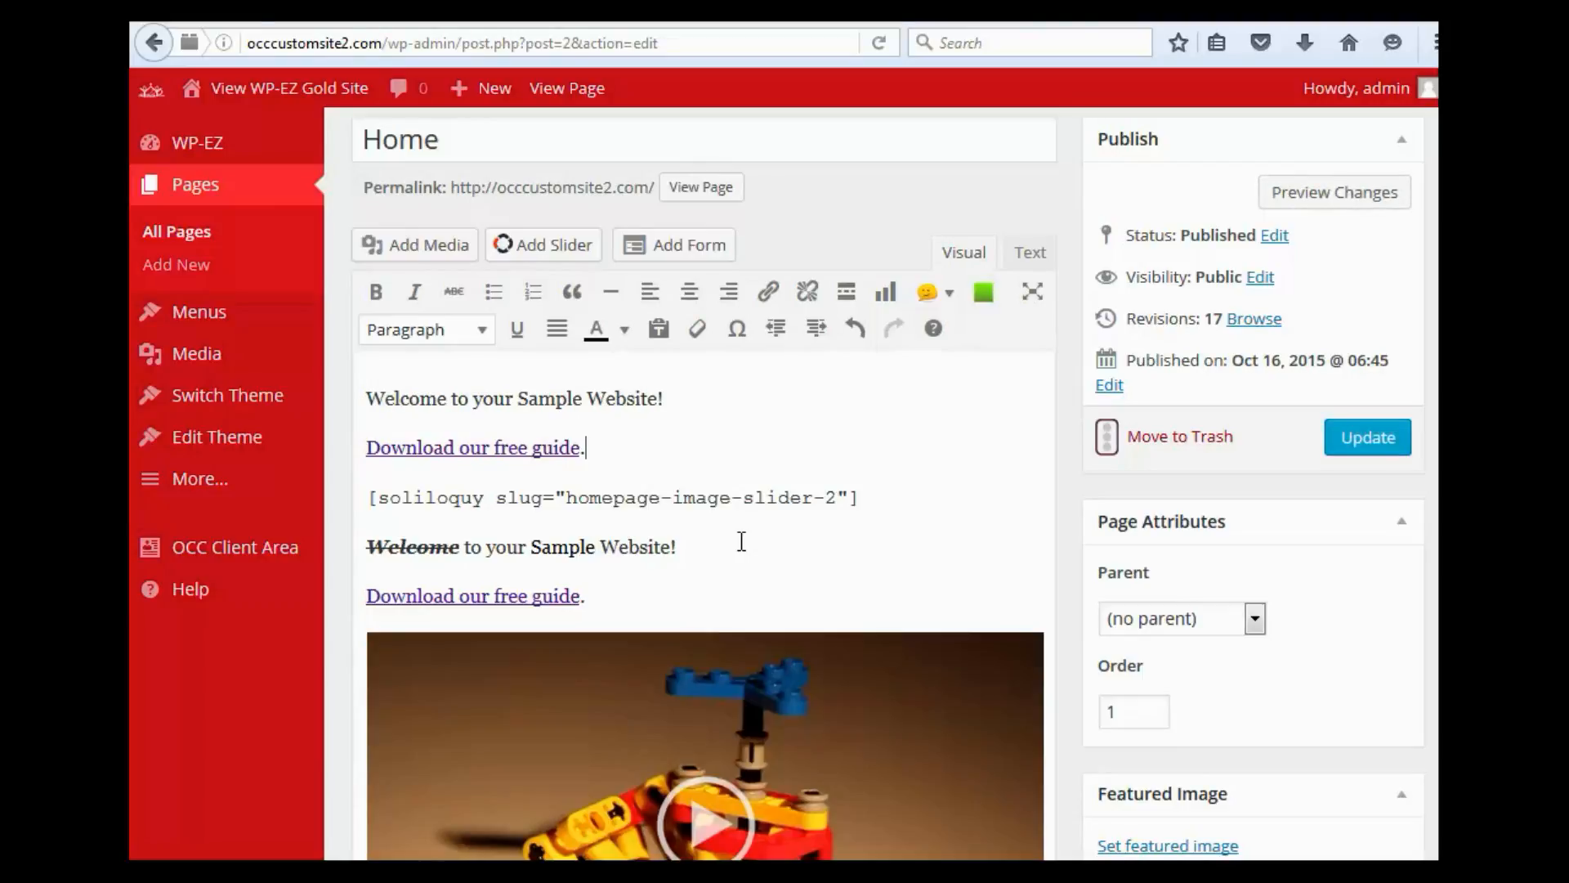
- Delete the two pasted lines above the slider shortcode, keeping the empty line
key(shift+Left)
key(shift+Left)
key(shift+Left)
key(shift+Left)
key(shift+Left)
key(shift+Left)
key(shift+Left)
key(shift+Left)
key(shift+Left)
key(shift+Left)
key(shift+Left)
key(shift+Left)
key(shift+Left)
key(shift+Left)
key(shift+Left)
key(shift+Left)
key(shift+Left)
key(shift+Left)
key(shift+Left)
key(shift+Left)
key(shift+Left)
key(shift+Left)
key(shift+Left)
key(shift+Left)
key(shift+Left)
key(ctrl+c)
key(Delete)
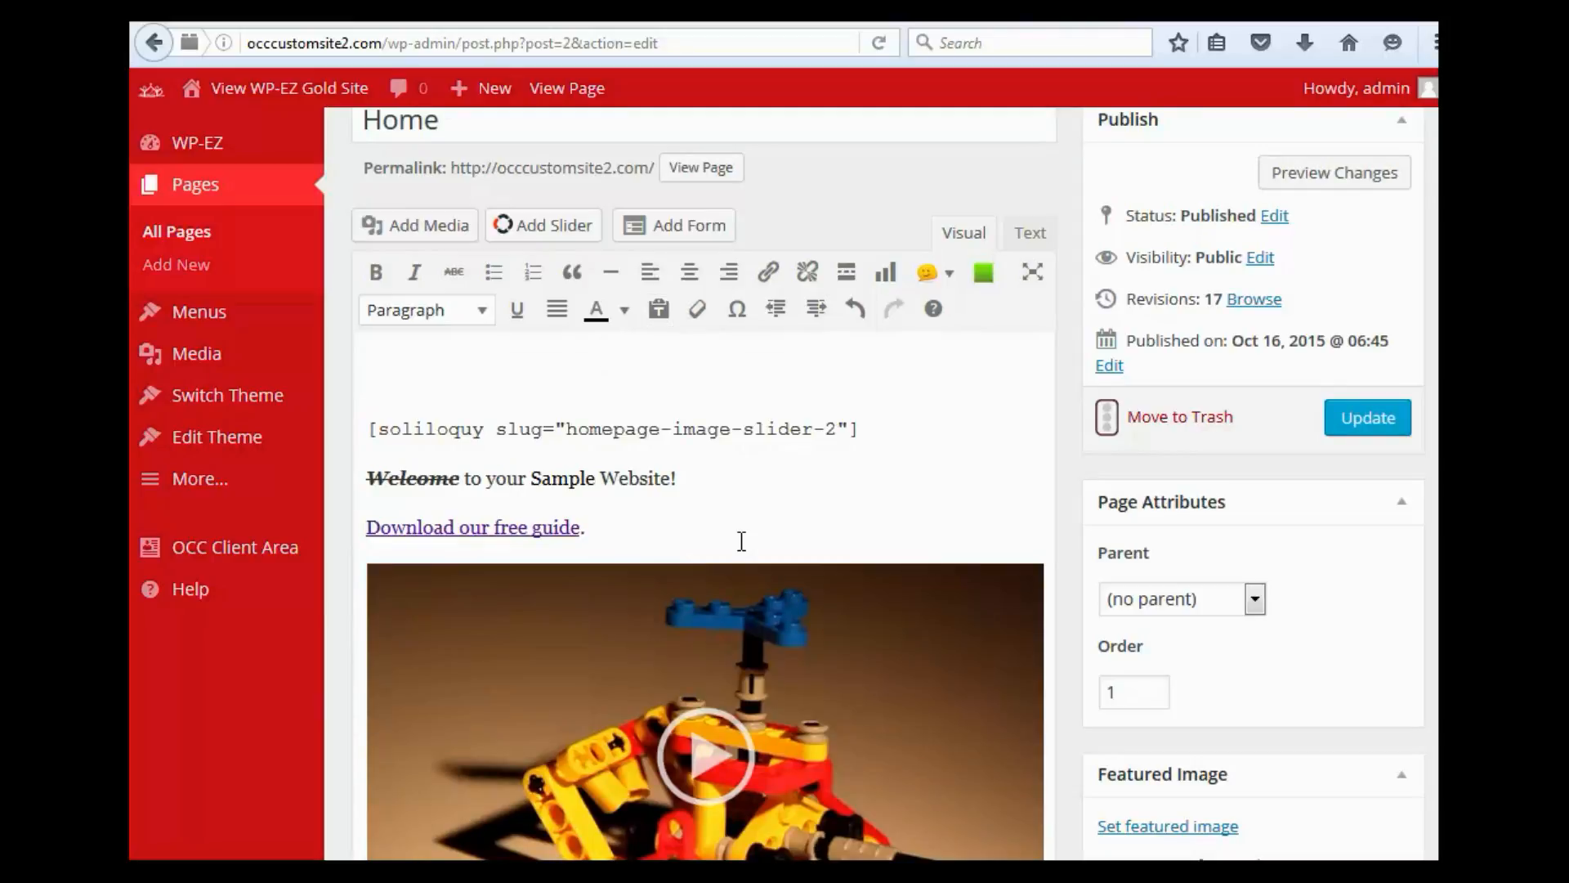
- Turn on plain-text pasting and paste the live homepage's welcome and guide lines above the slider shortcode
click(659, 308)
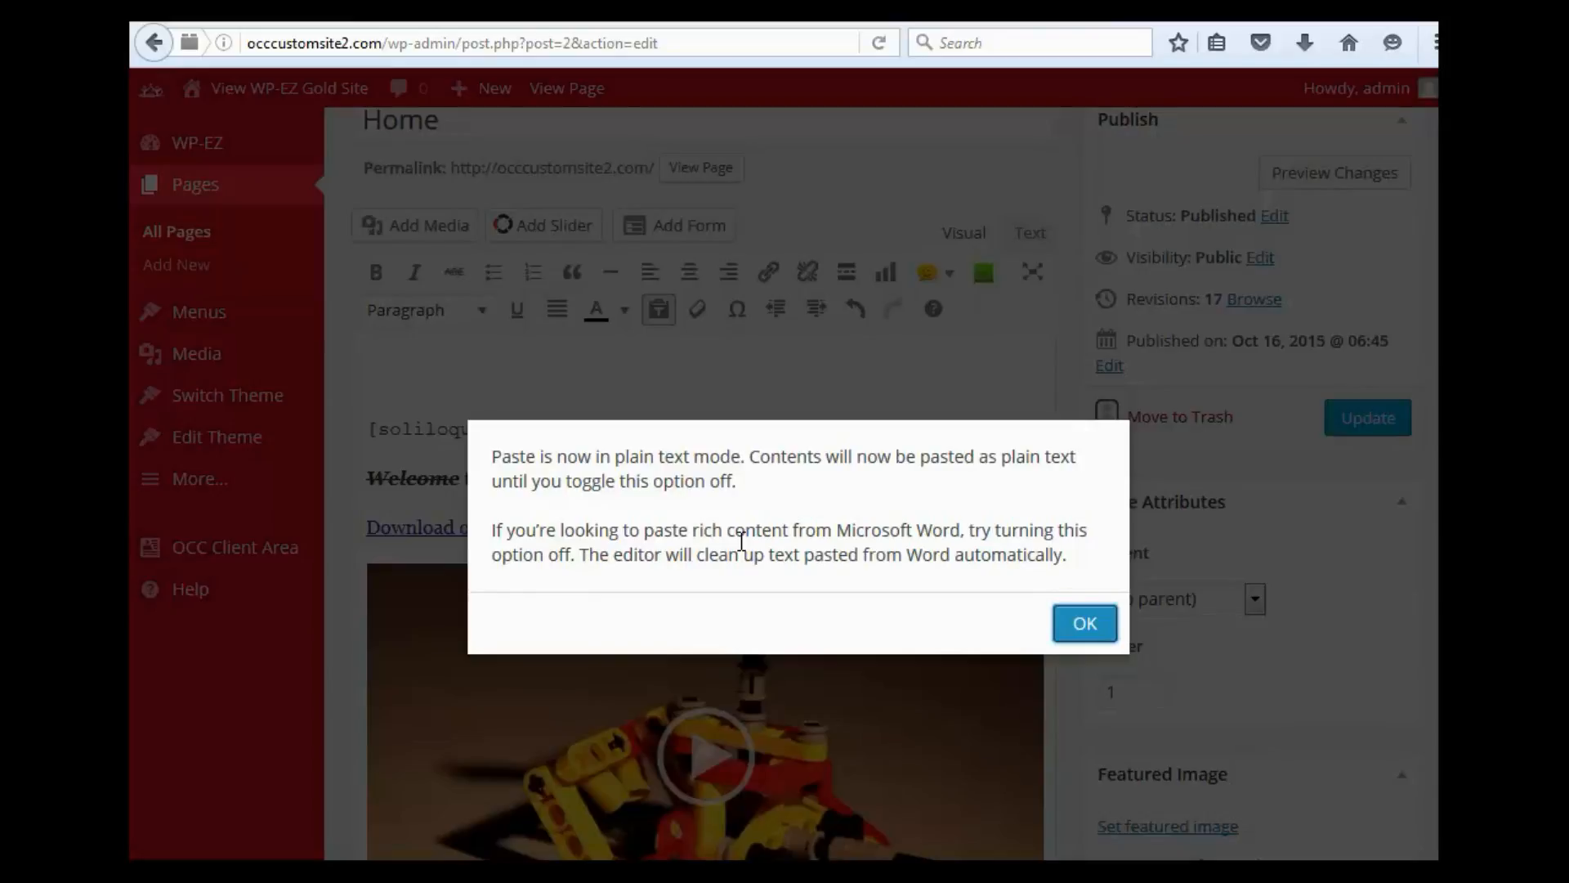
key(Return)
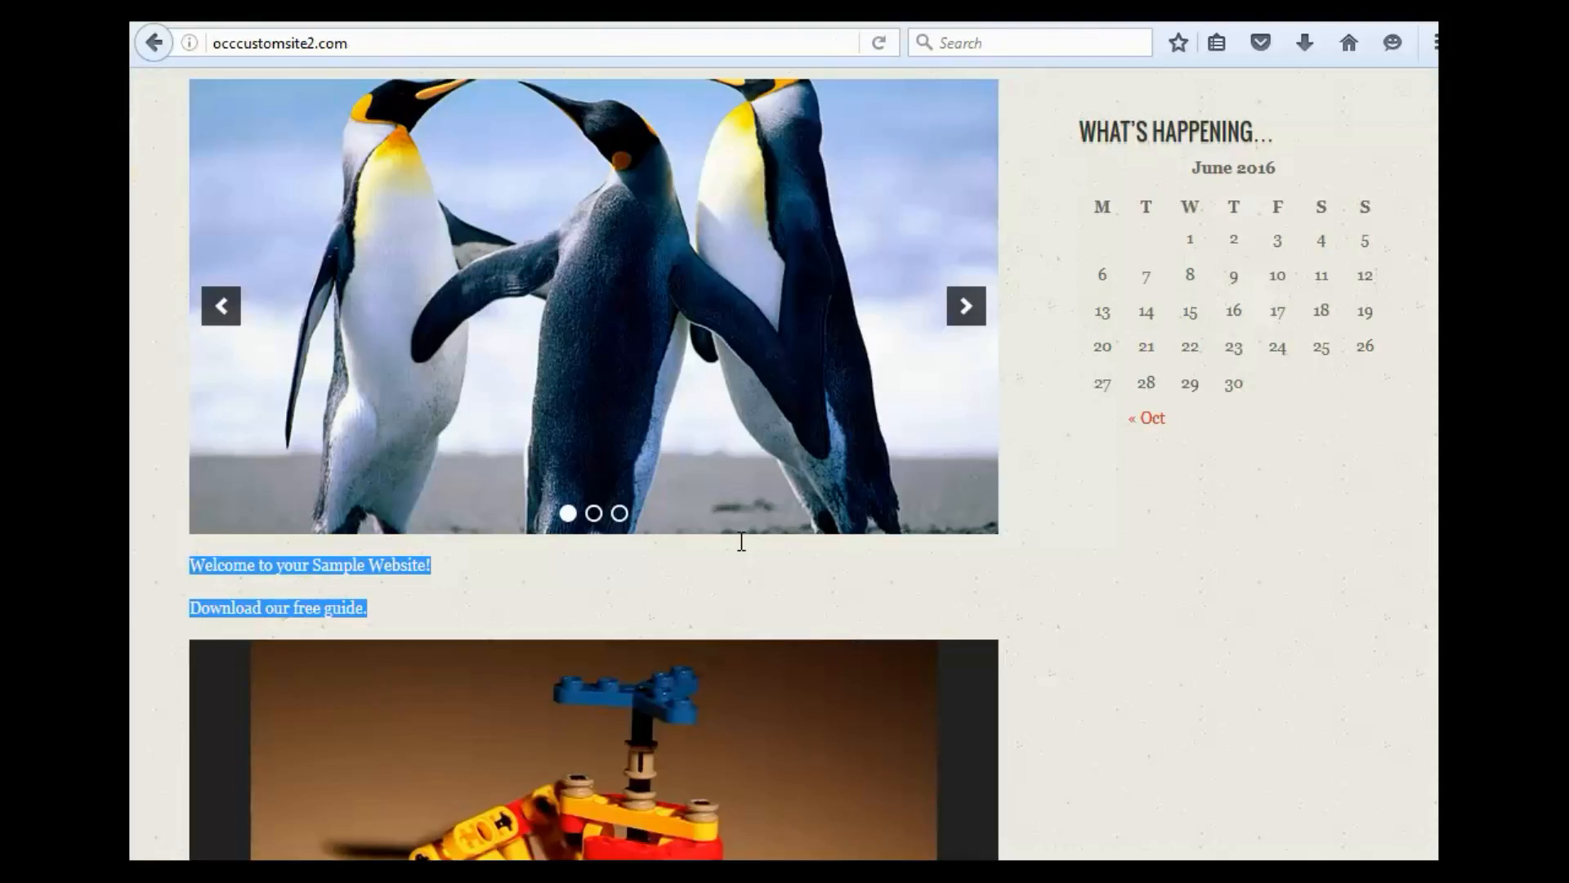
click(741, 542)
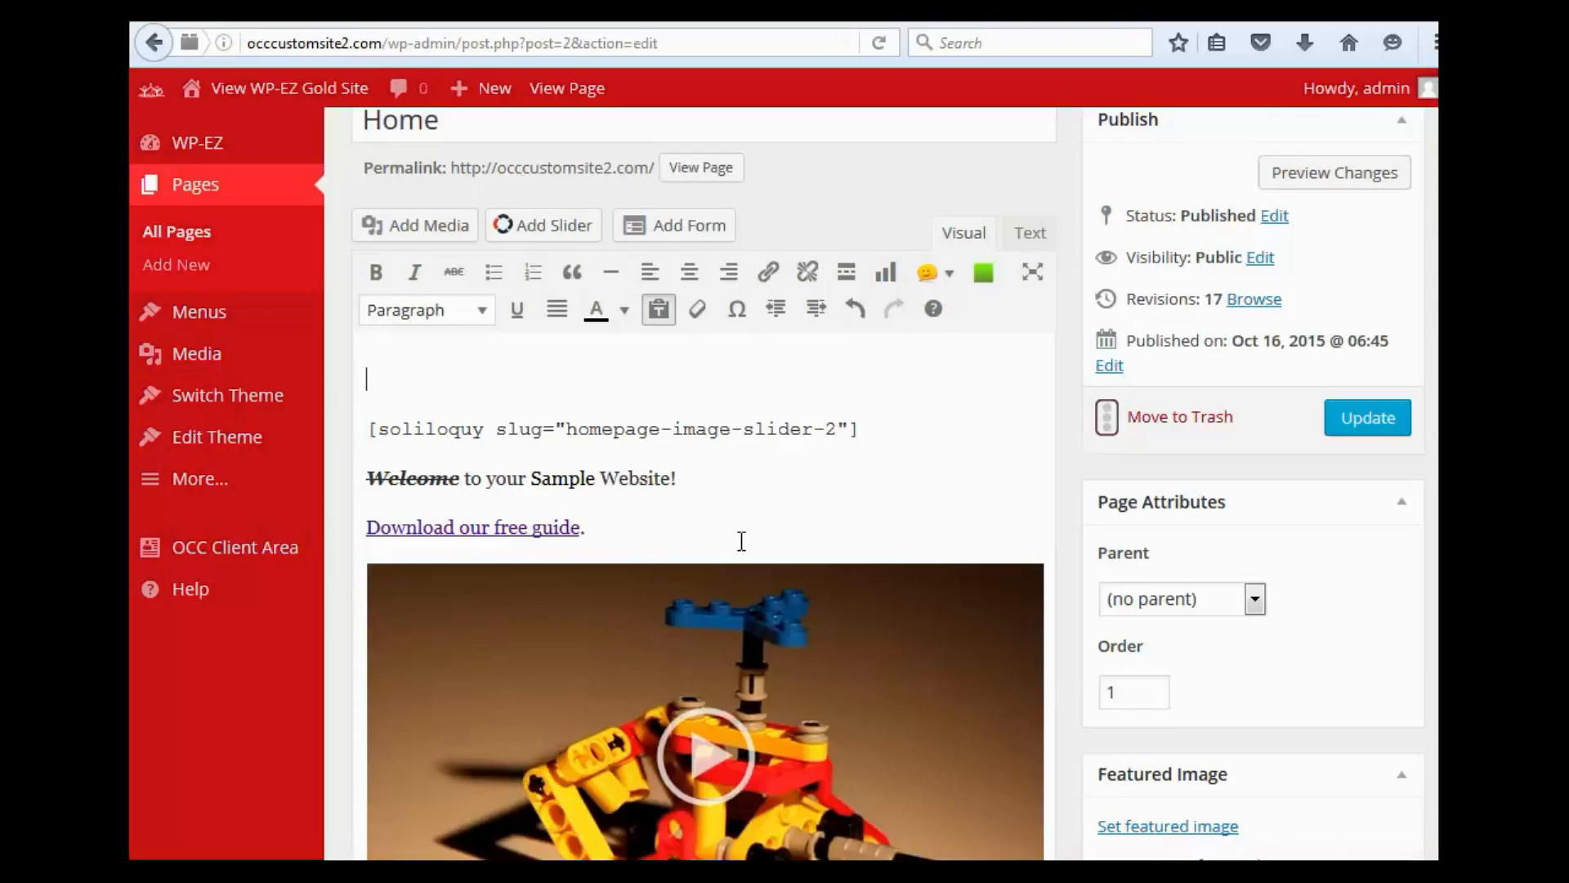
key(ctrl+v)
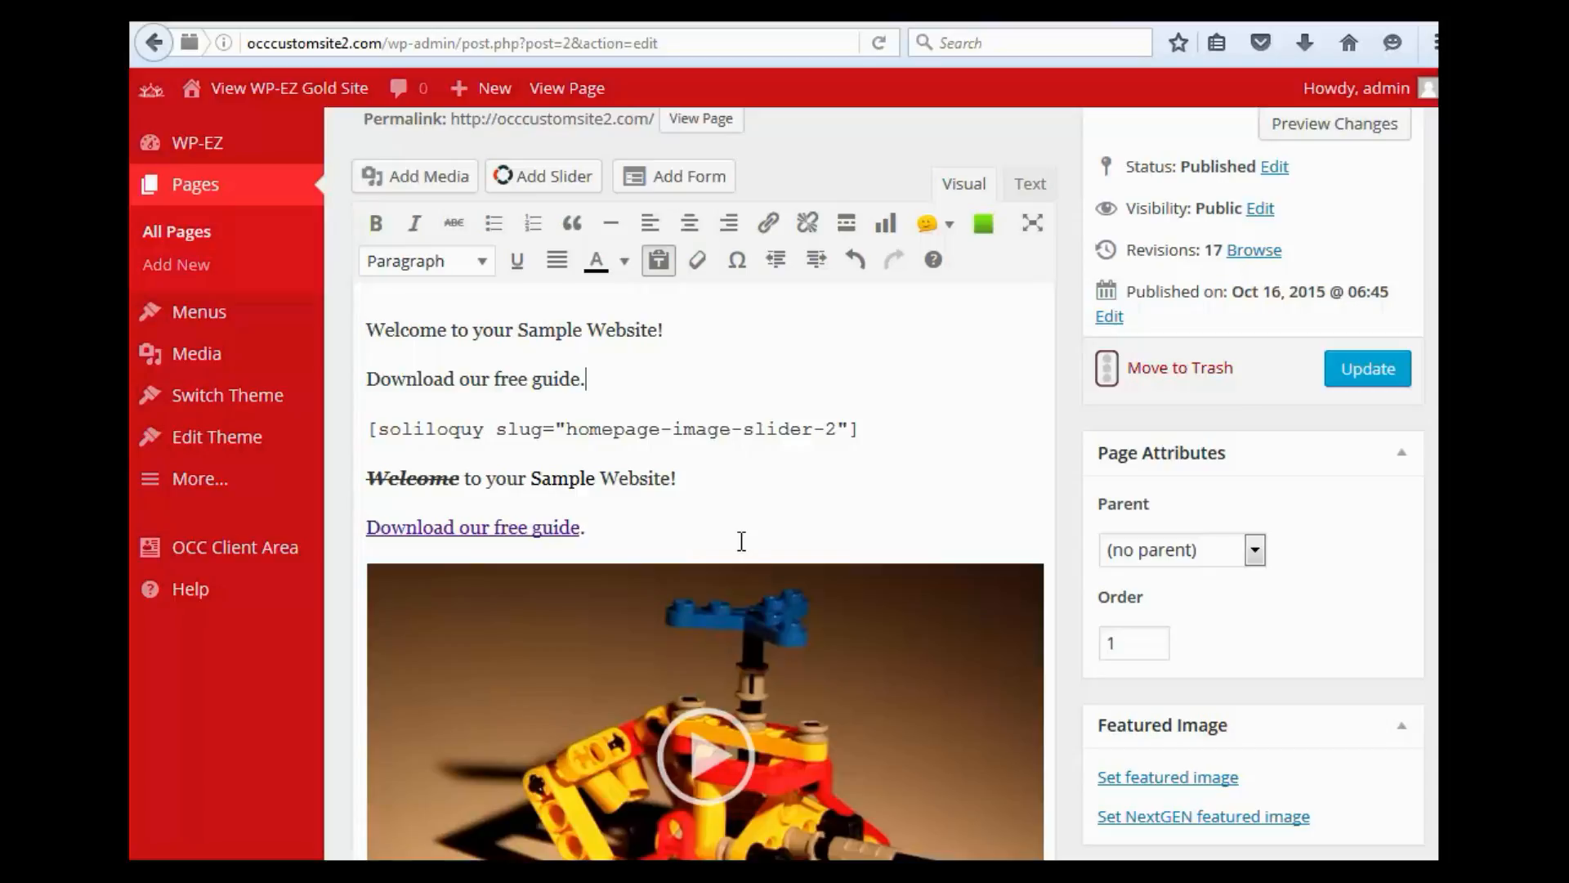
- Remove the plain-text welcome and guide lines from above the slider shortcode
key(shift+Left)
key(shift+Left)
key(shift+Left)
key(shift+Left)
key(shift+Left)
key(shift+Left)
key(shift+Left)
key(shift+Left)
key(shift+Left)
key(shift+Left)
key(shift+Left)
key(shift+Left)
key(shift+Left)
key(shift+Left)
key(shift+Left)
key(shift+Left)
key(shift+Left)
key(shift+Left)
key(shift+Left)
key(shift+Left)
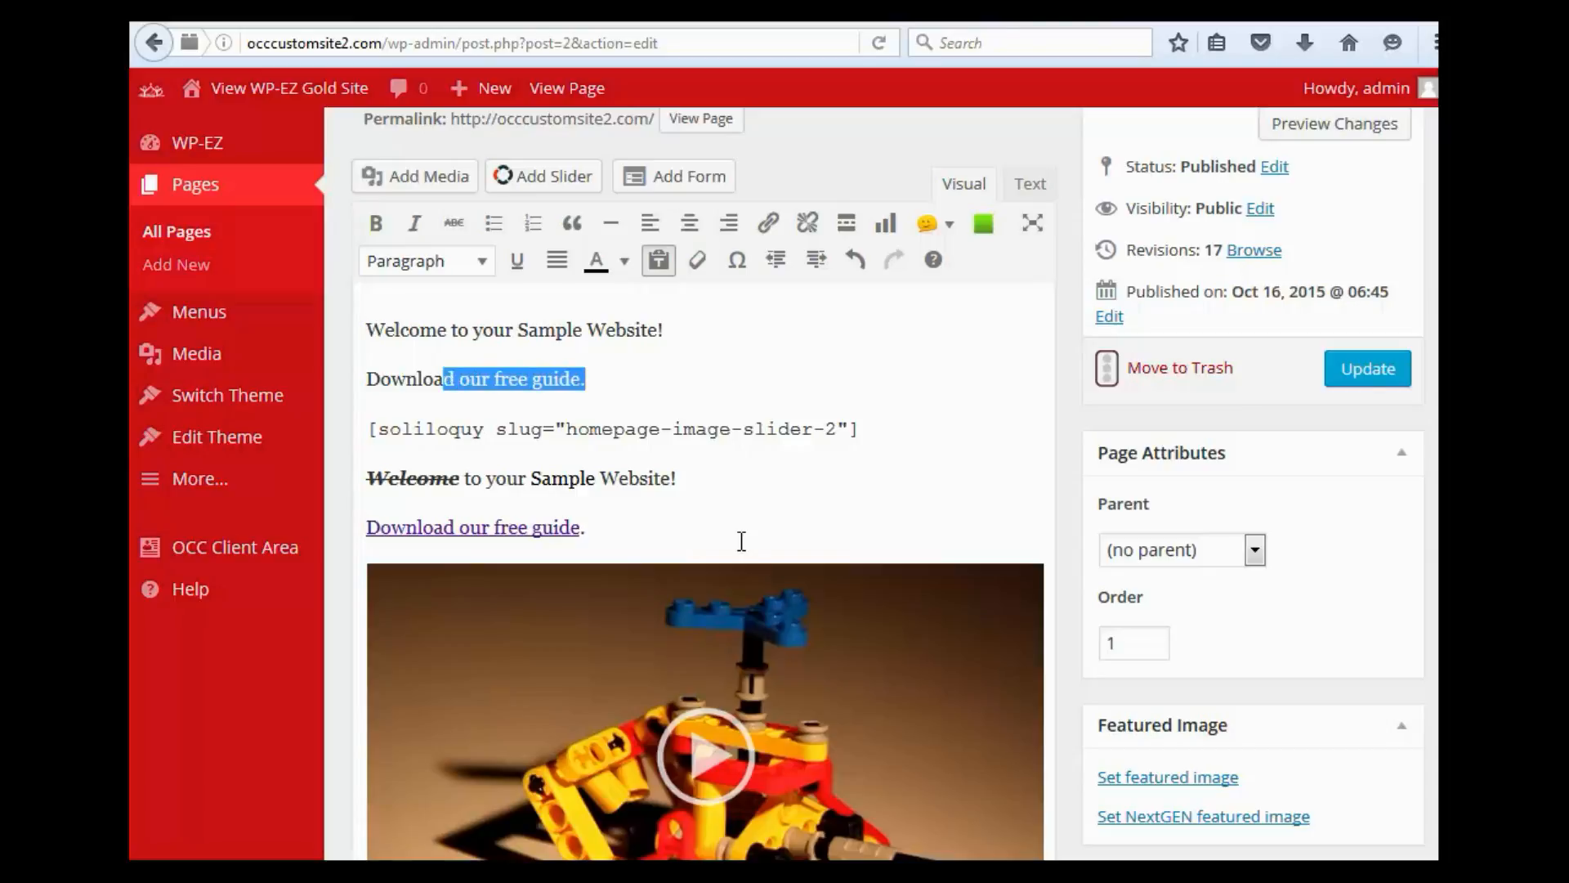
key(shift+Left)
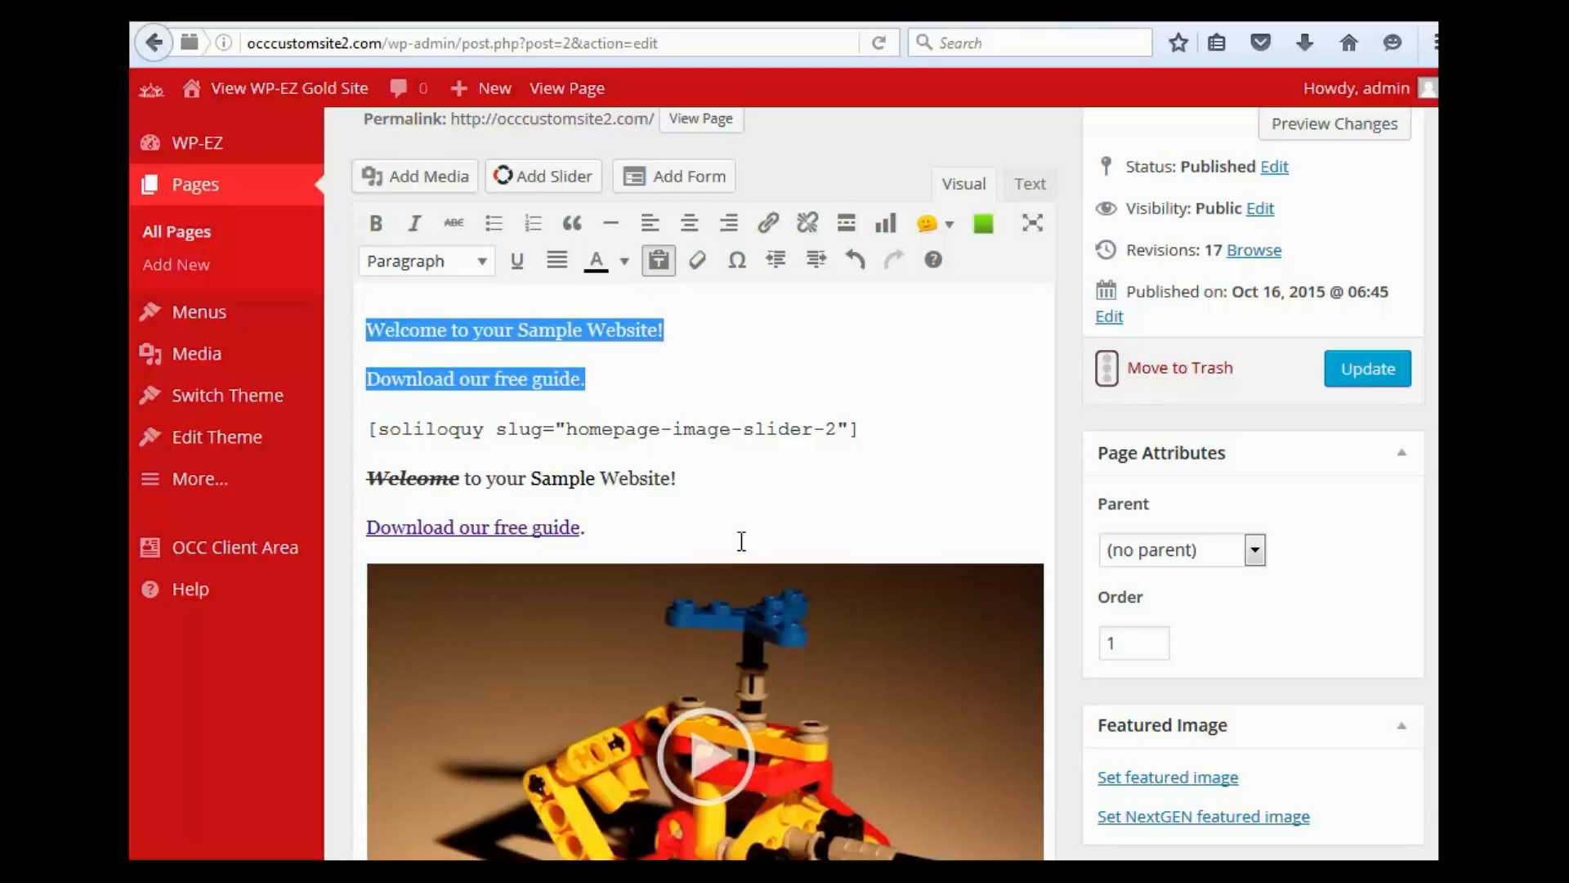
key(BackSpace)
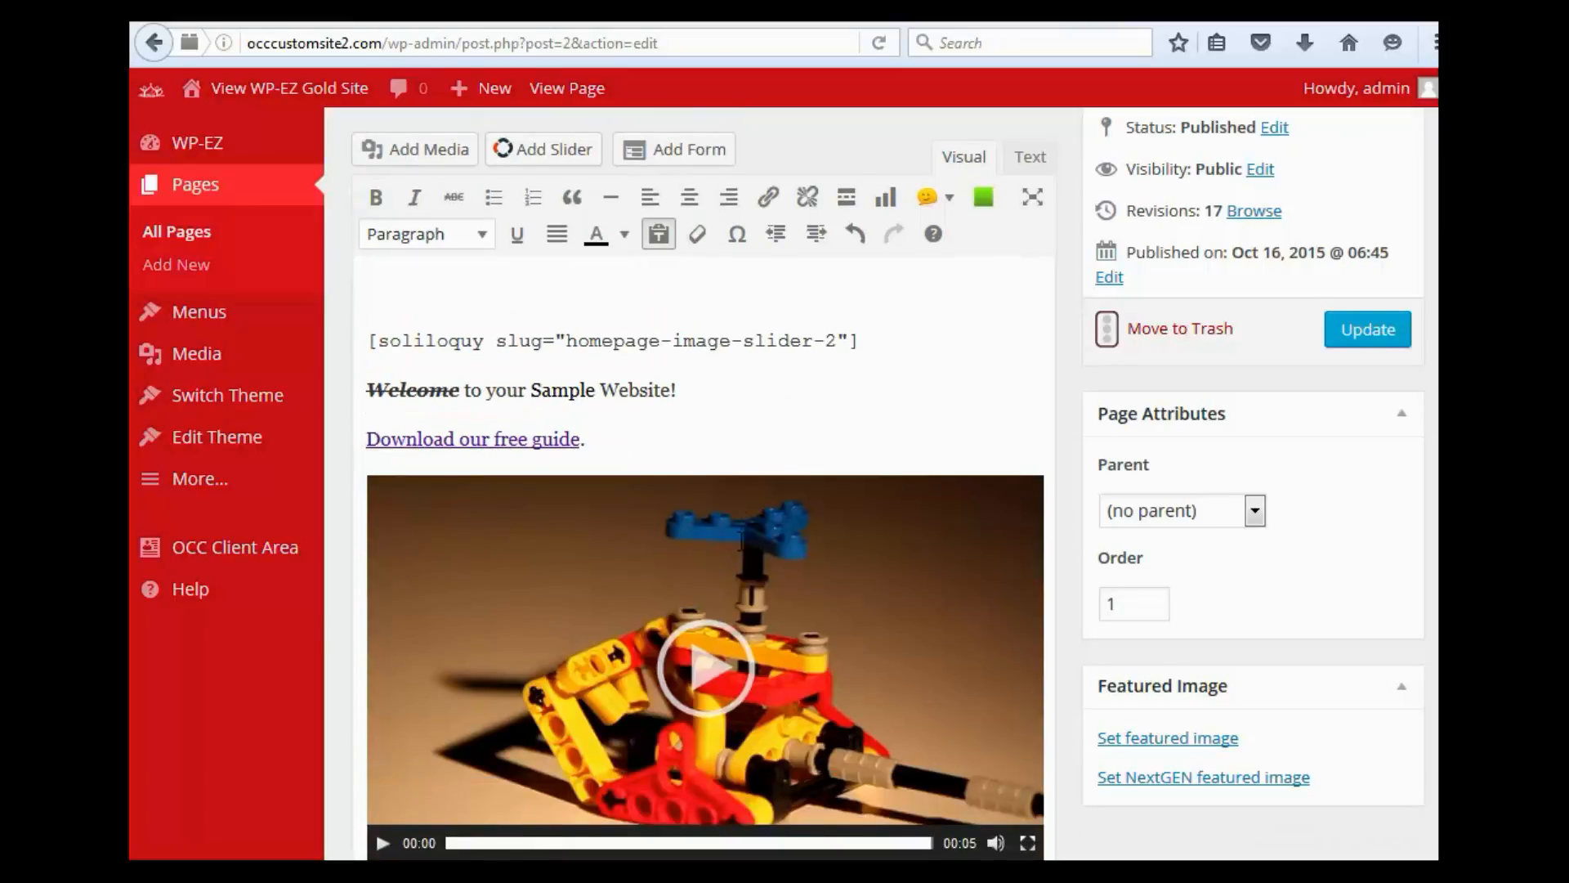
scroll(741, 542, down, 1)
scroll(741, 542, down, 1)
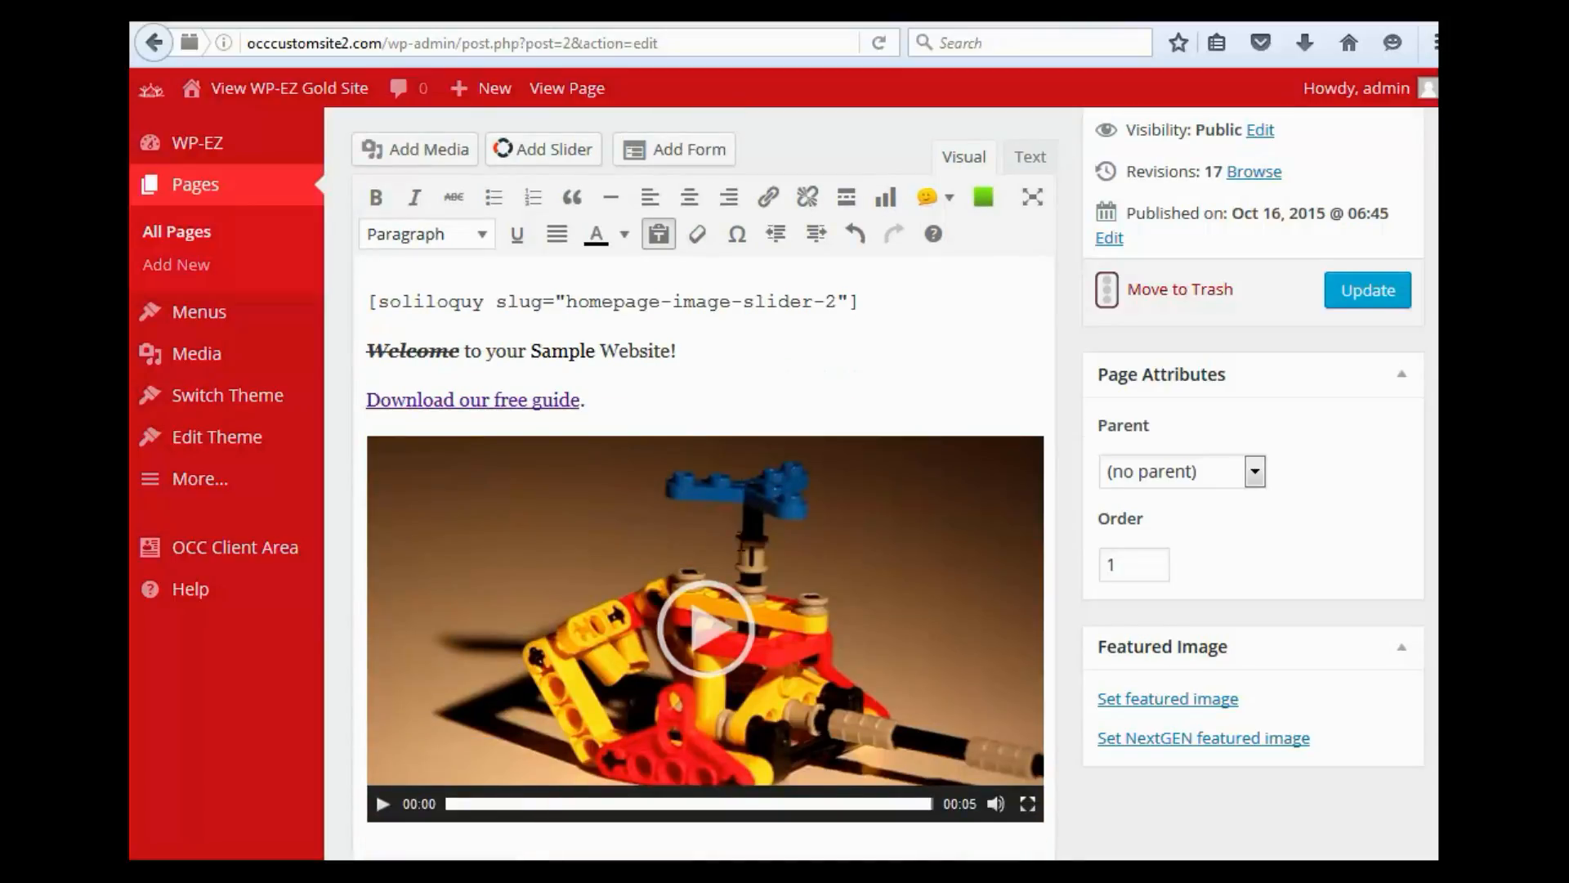
scroll(741, 542, up, 3)
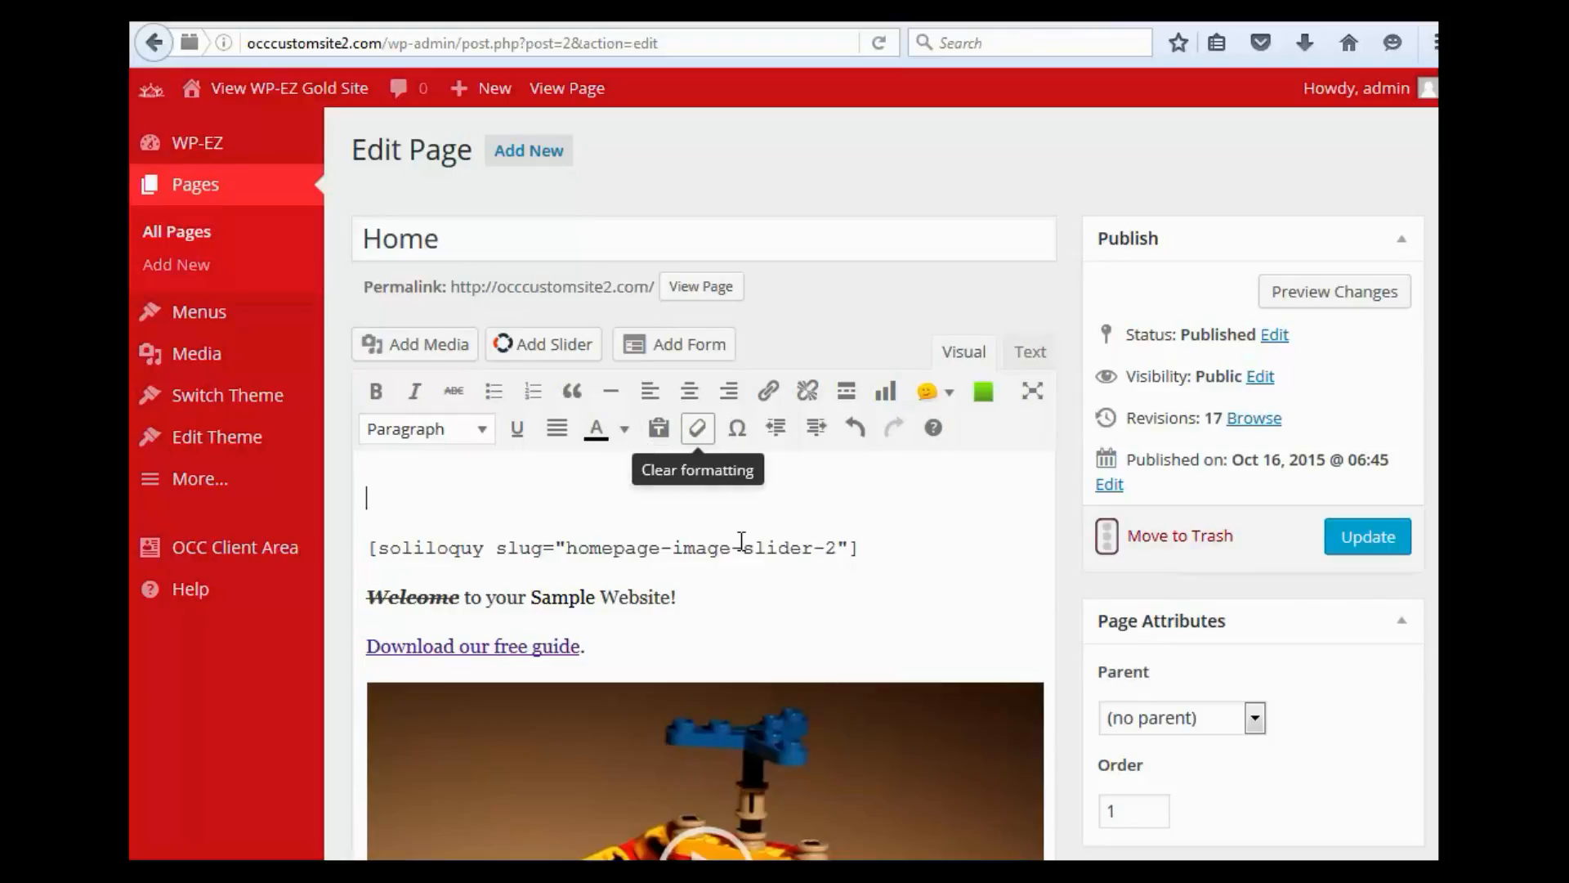
- Clear all formatting from the line "Welcome to your Sample Website!" below the slider shortcode
drag(676, 596, 365, 597)
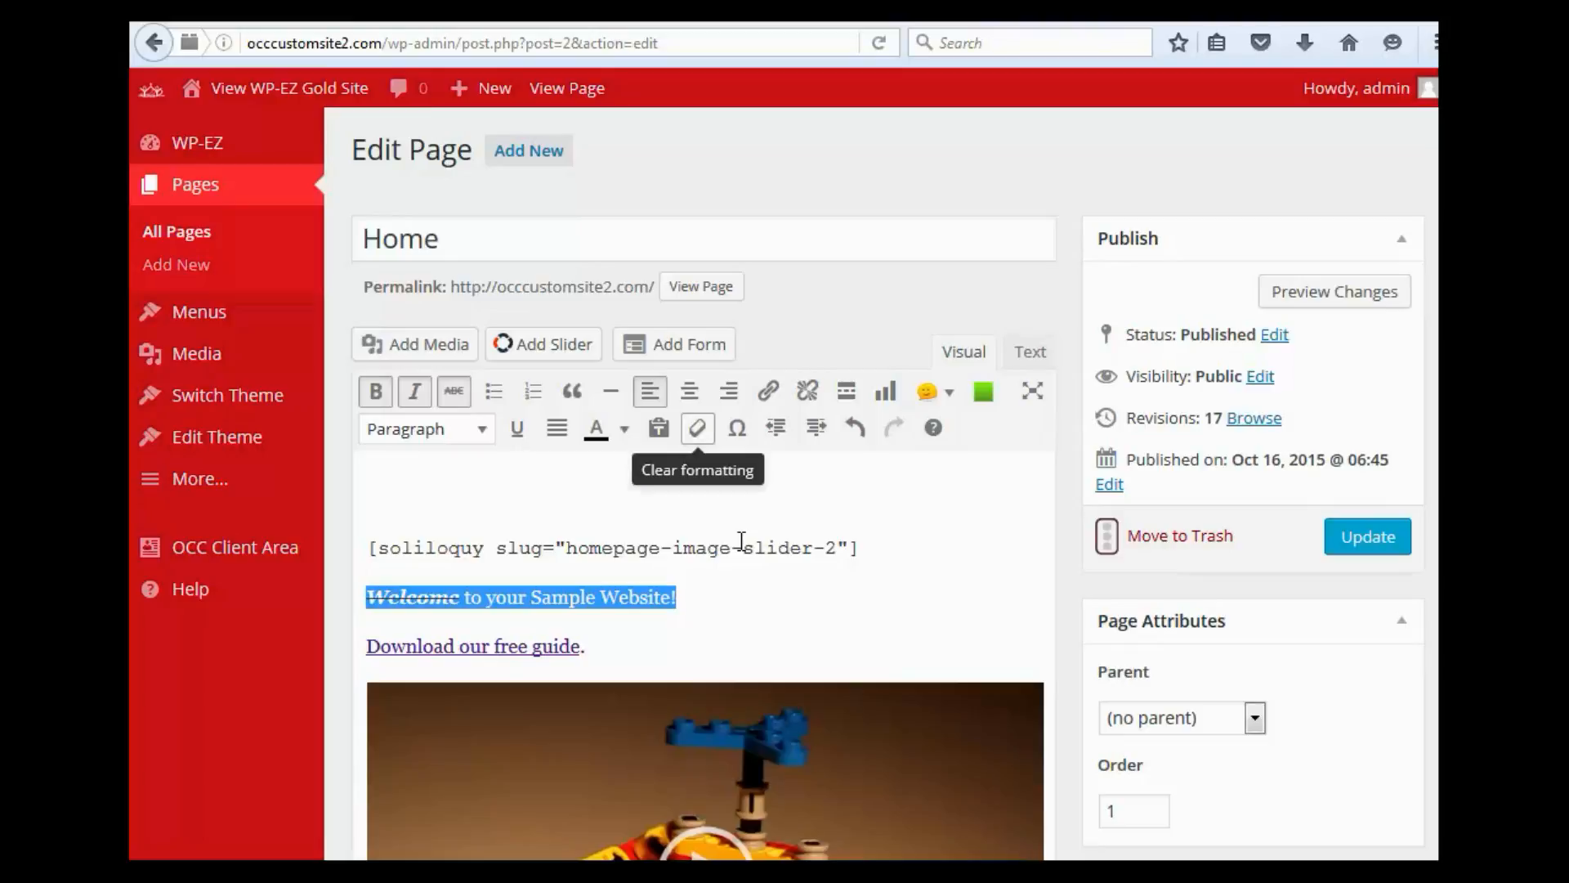
click(697, 428)
click(438, 596)
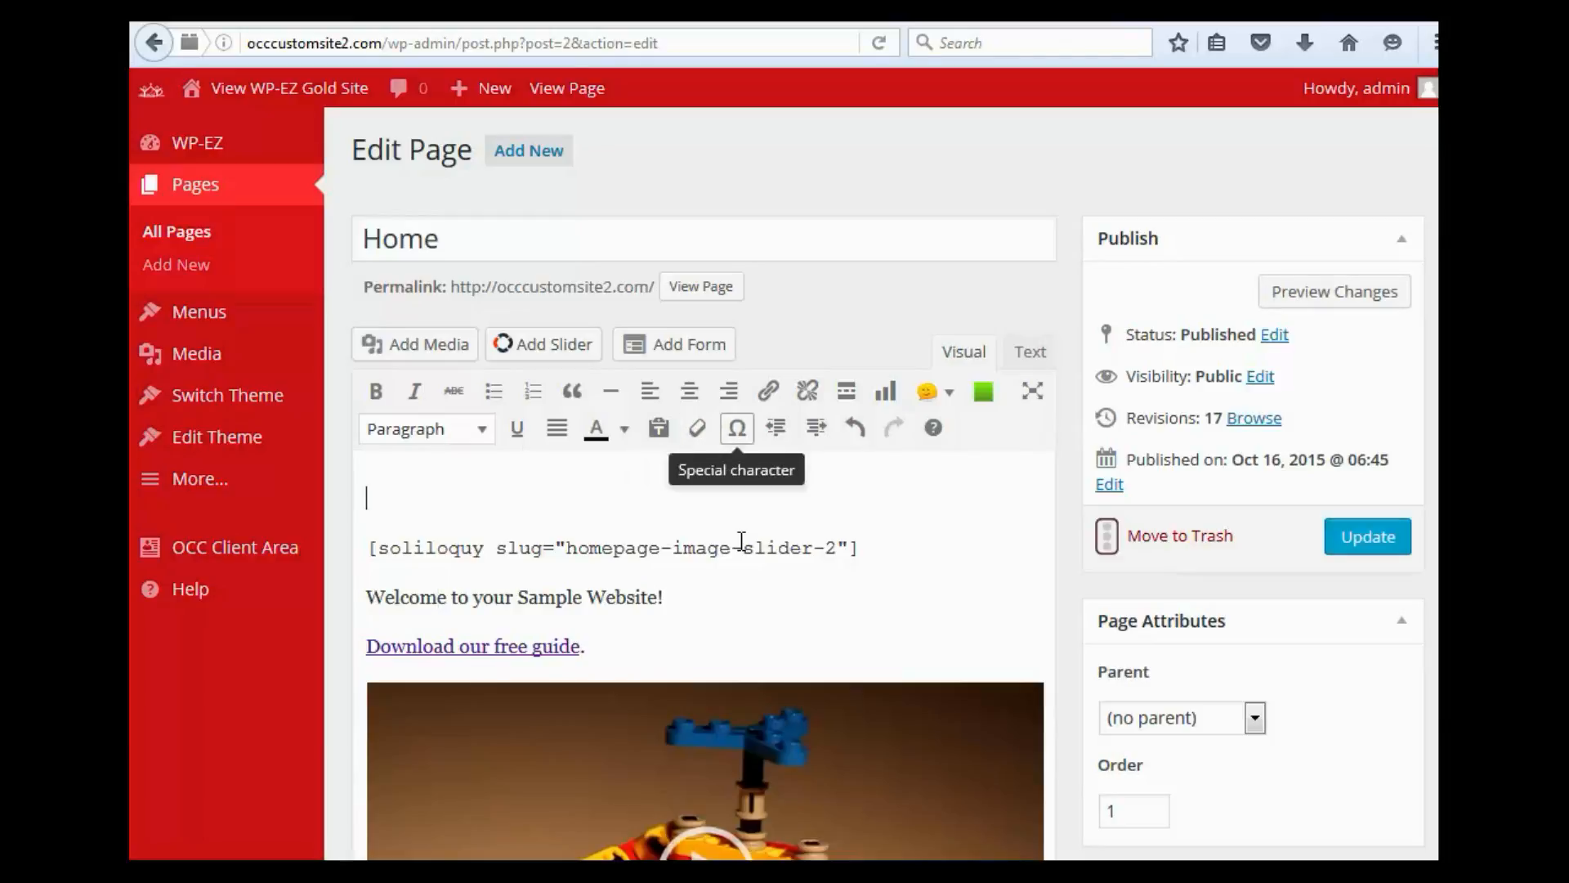
- View the special character table and close it without inserting a character
click(737, 427)
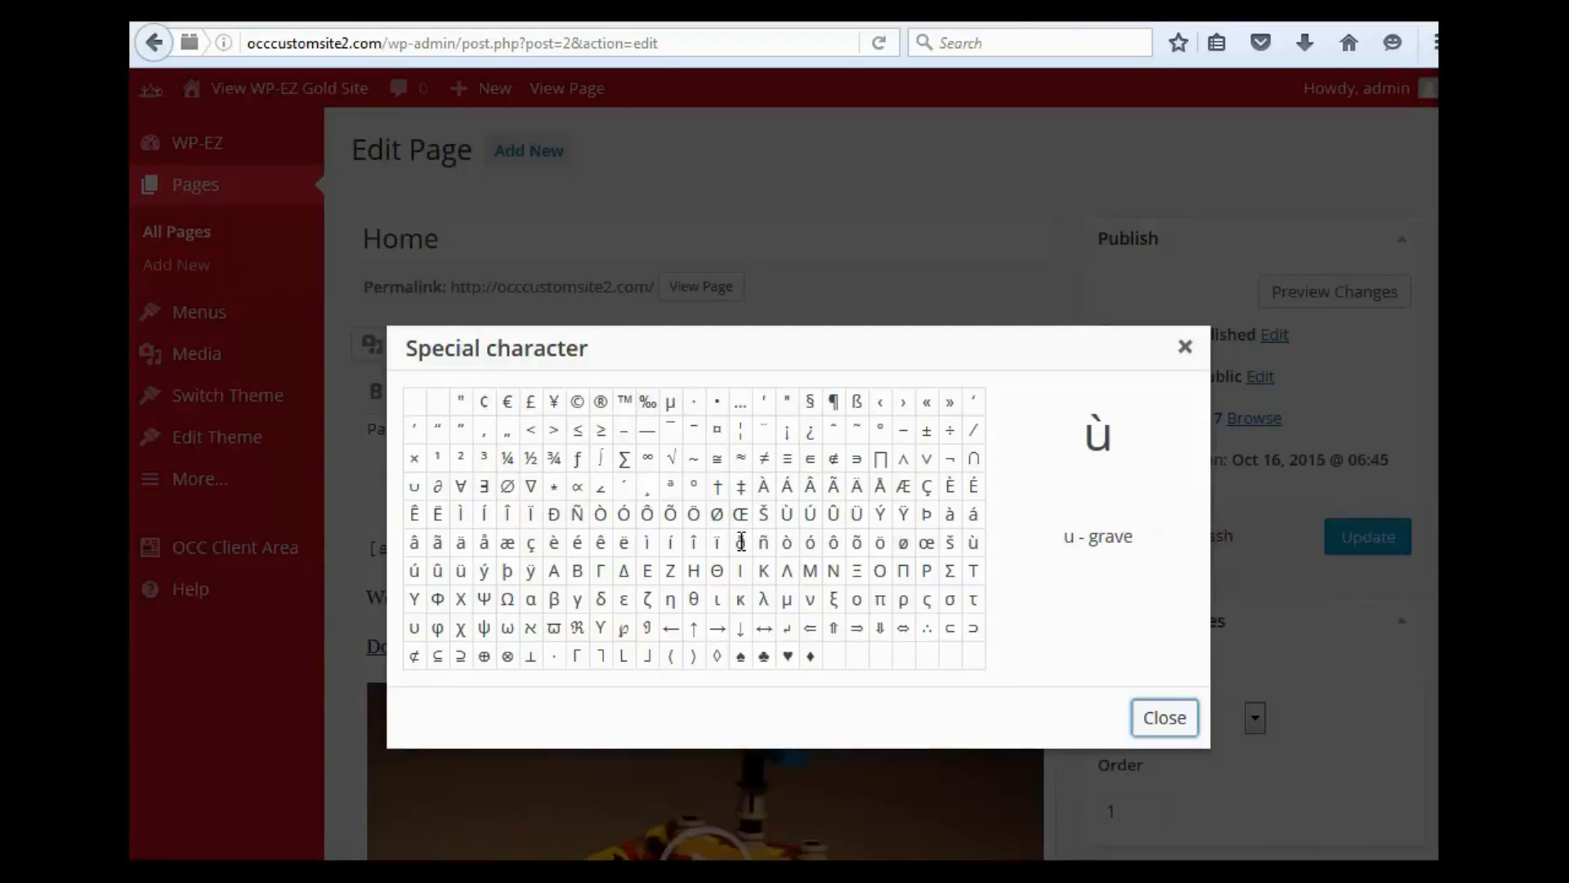
key(Escape)
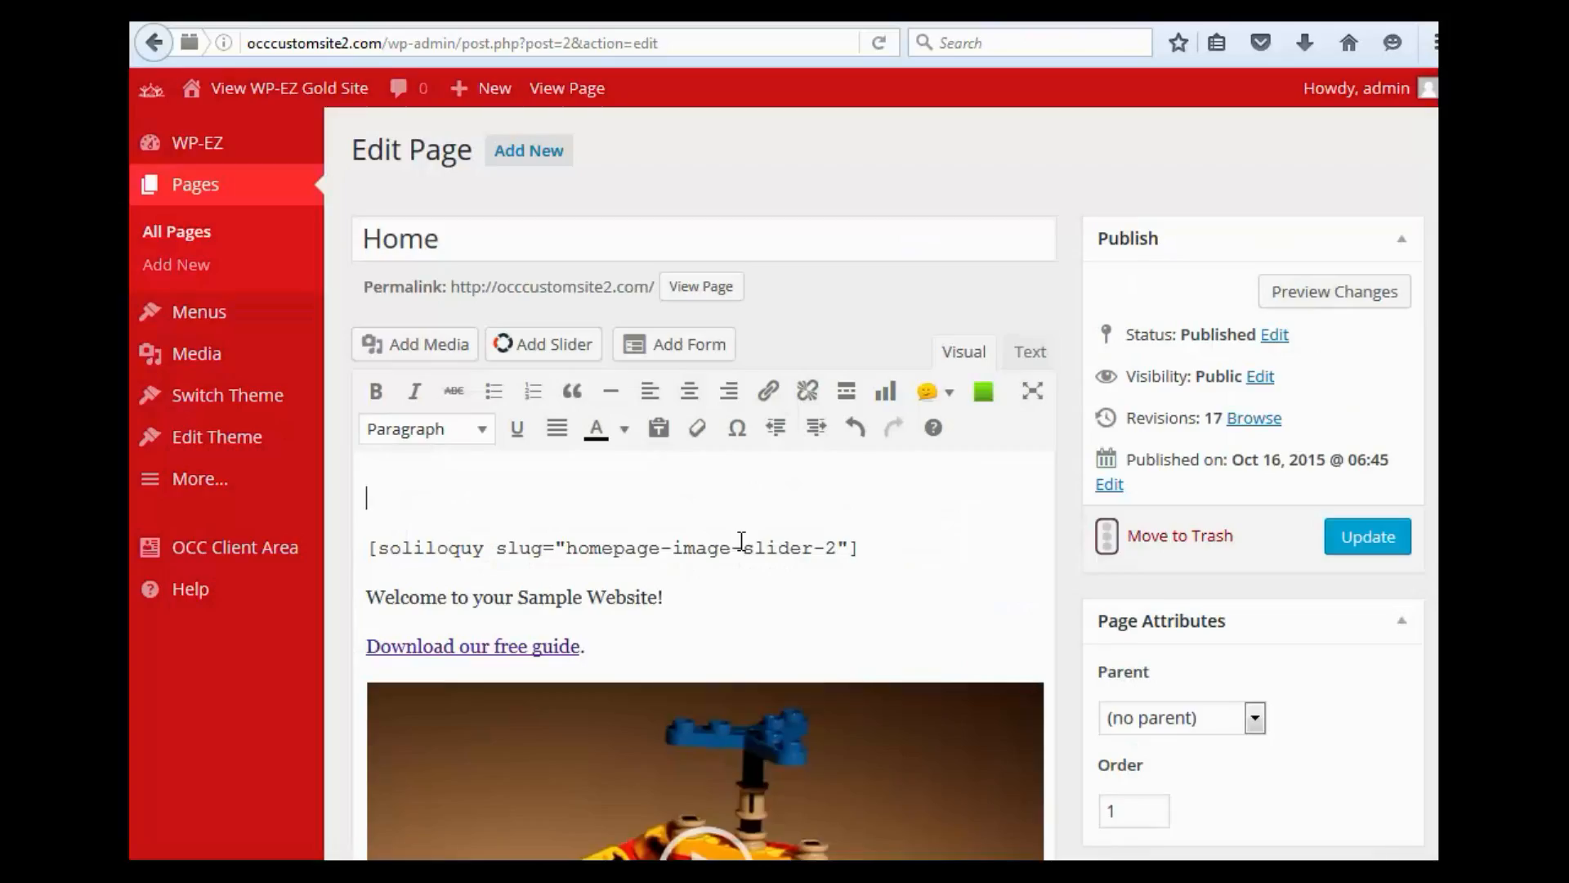
- Increase the indent of the welcome line by one level
key(Right)
key(Right)
key(Left)
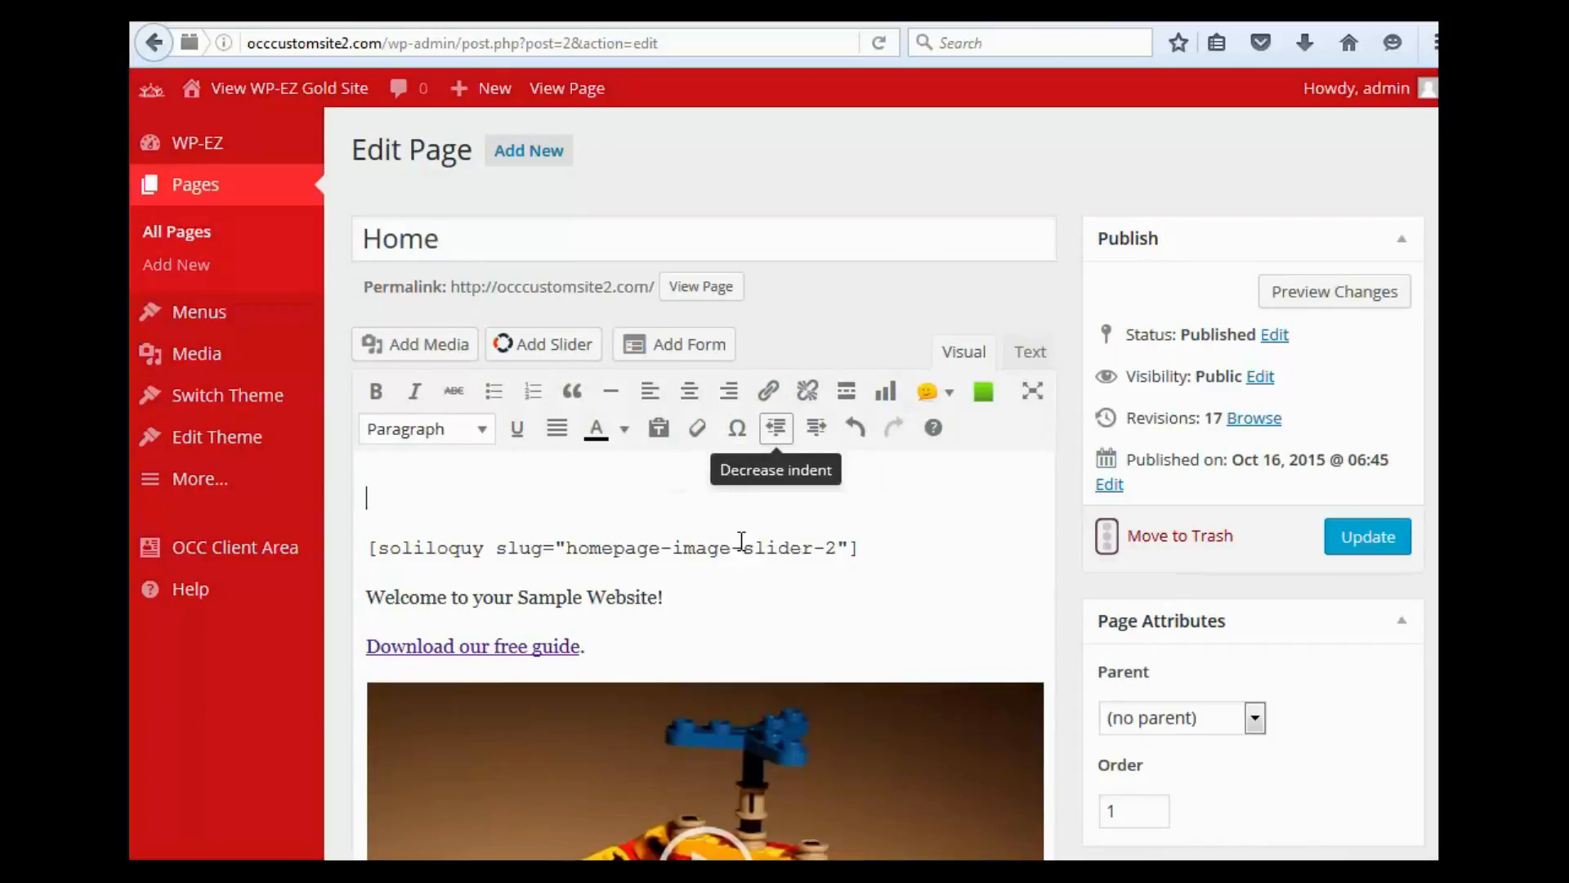
key(Right)
key(Escape)
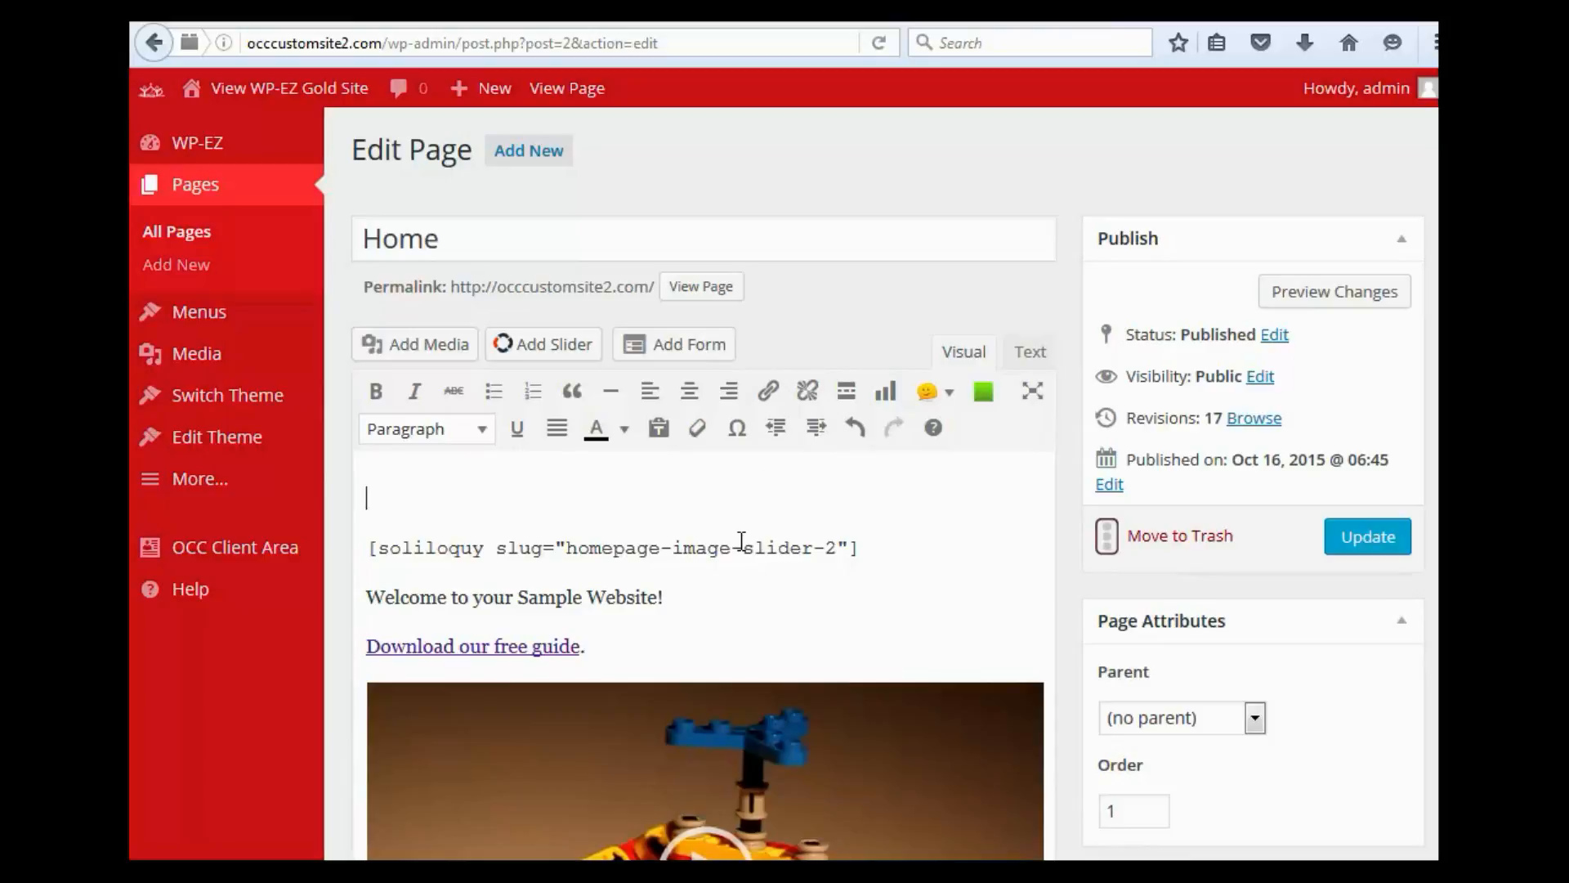
key(alt+F10)
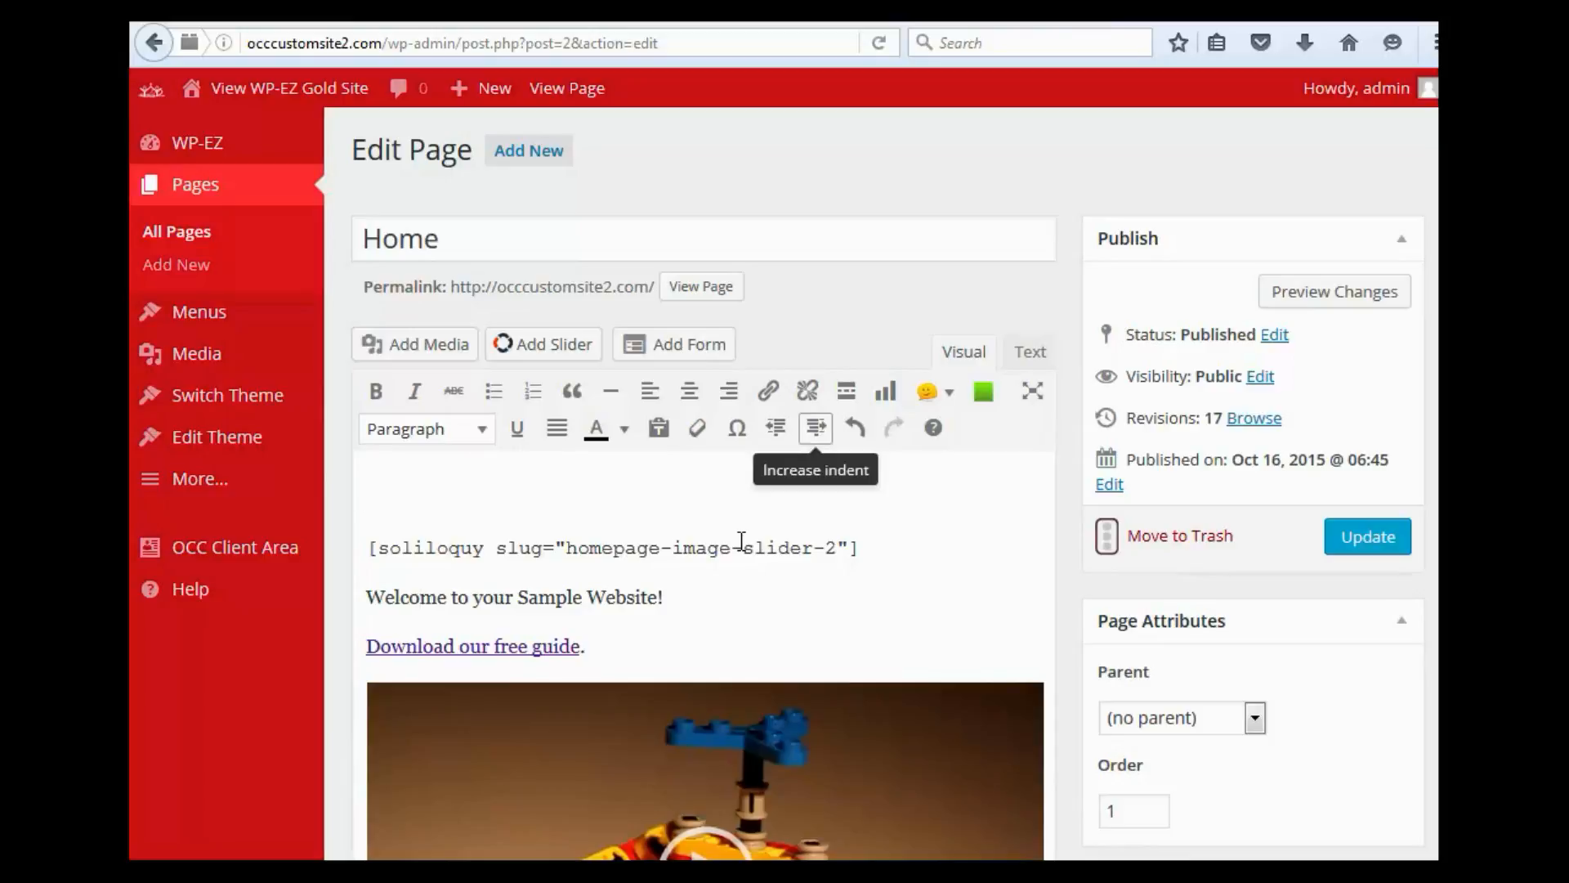
key(Return)
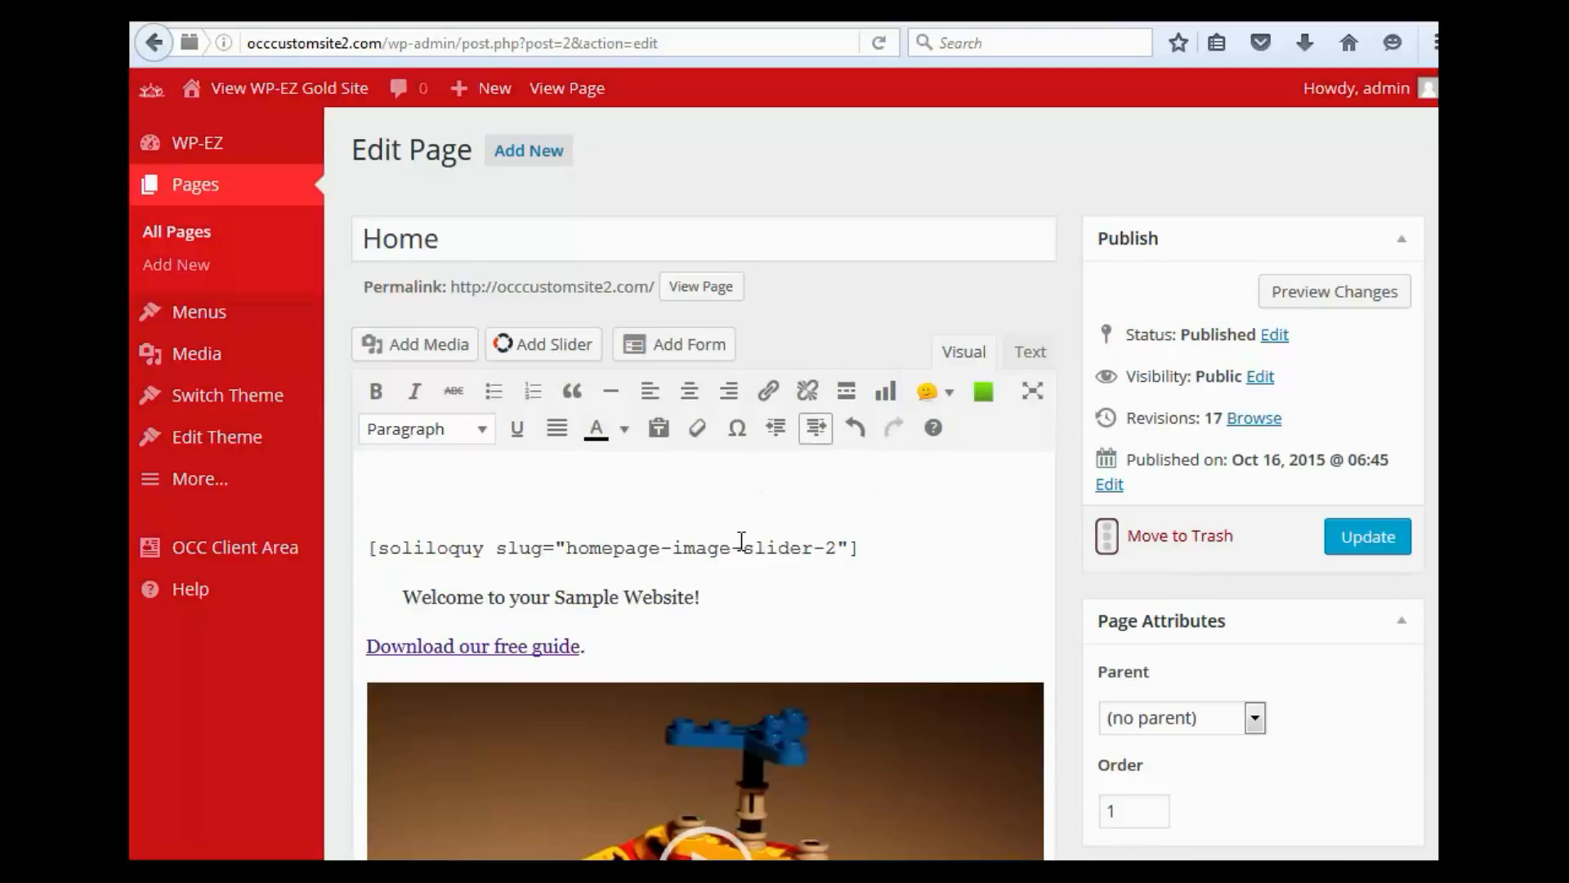
- Decrease the indent of the welcome line by one level
key(Escape)
key(alt+F10)
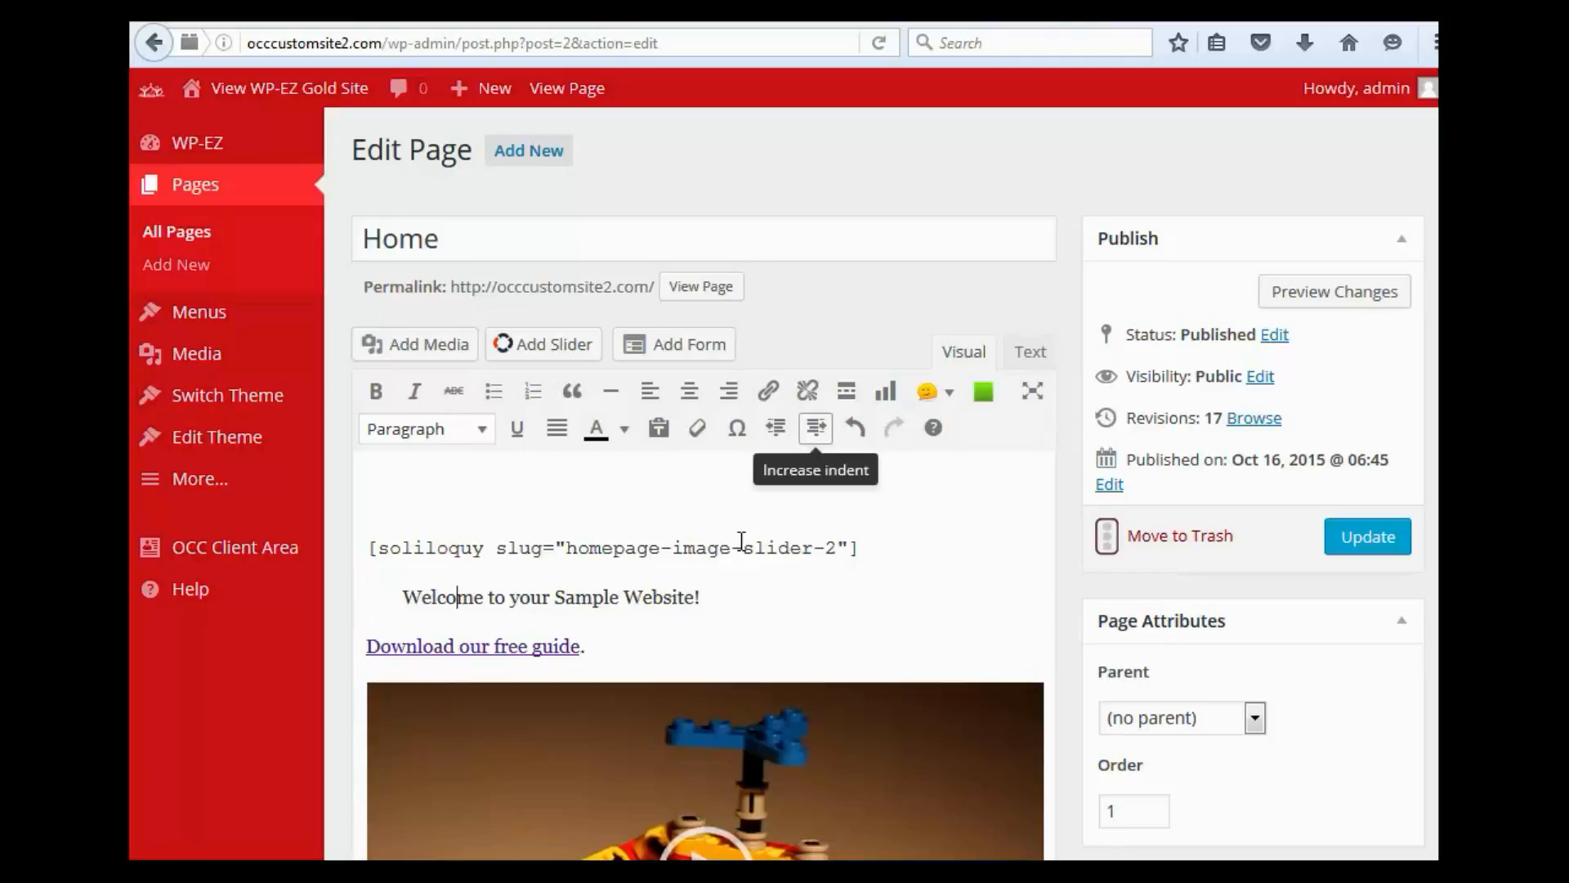
key(Left)
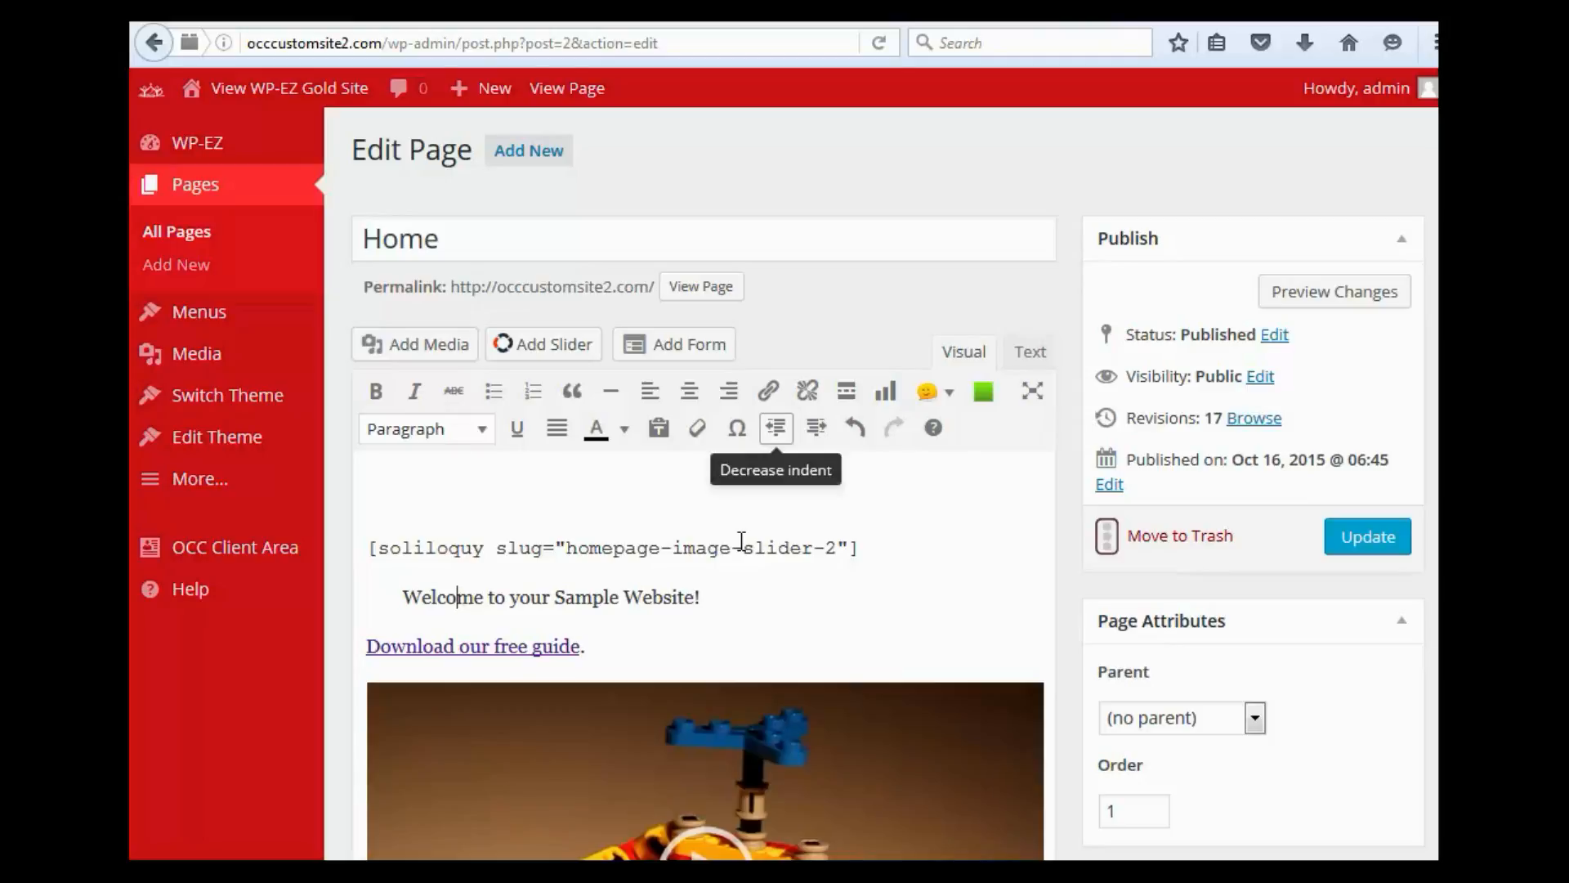
key(Return)
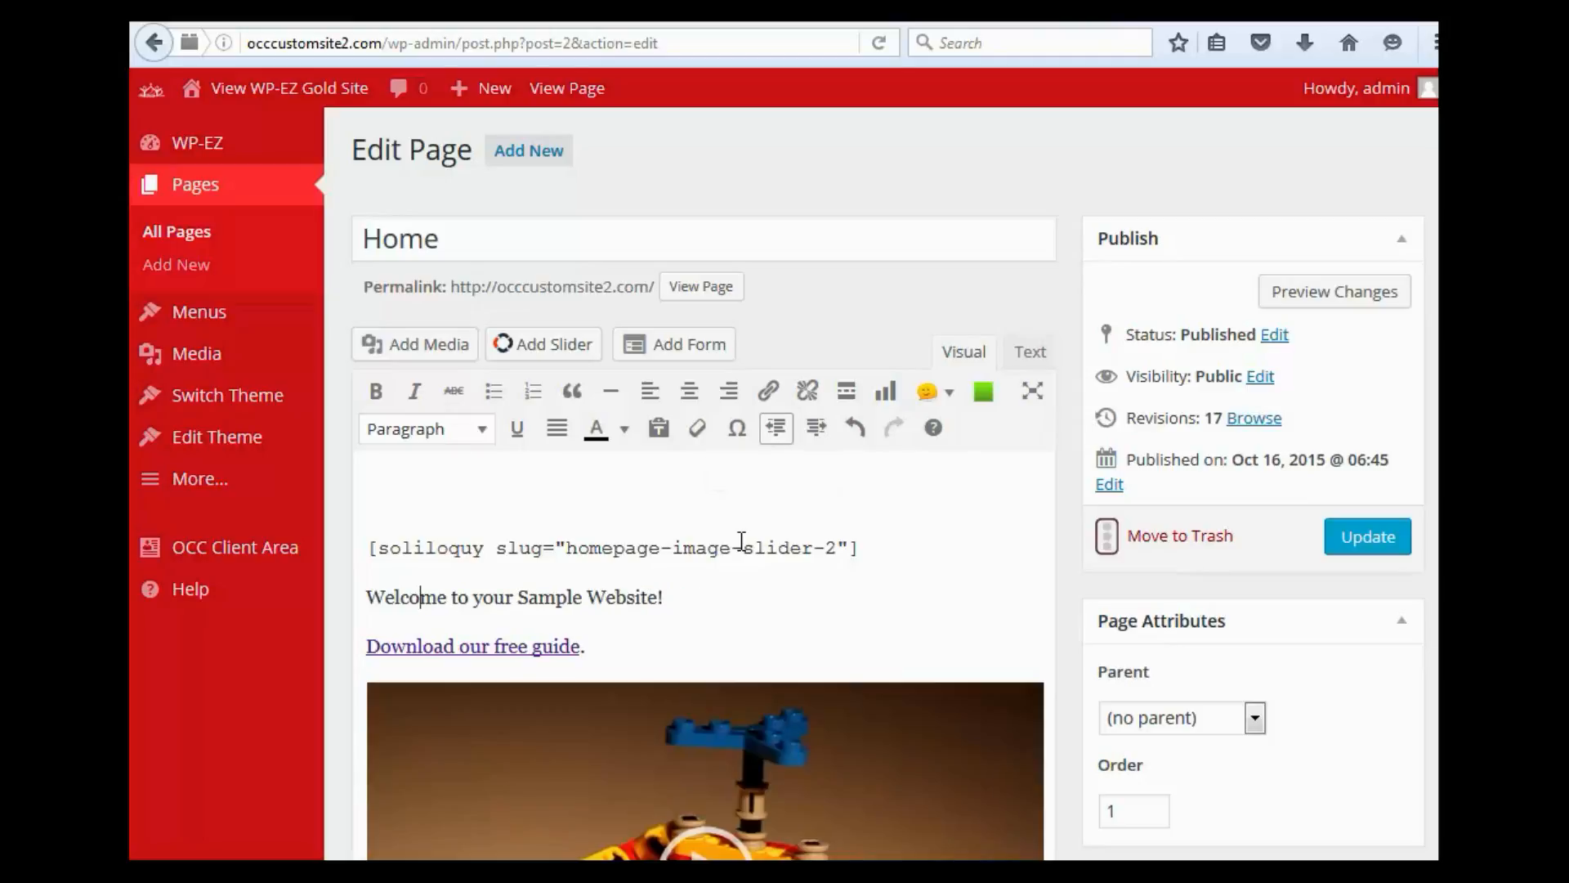
- Undo and redo the deletion of "your Sample Website" in the welcome line
key(Escape)
key(alt+F10)
key(ctrl+z)
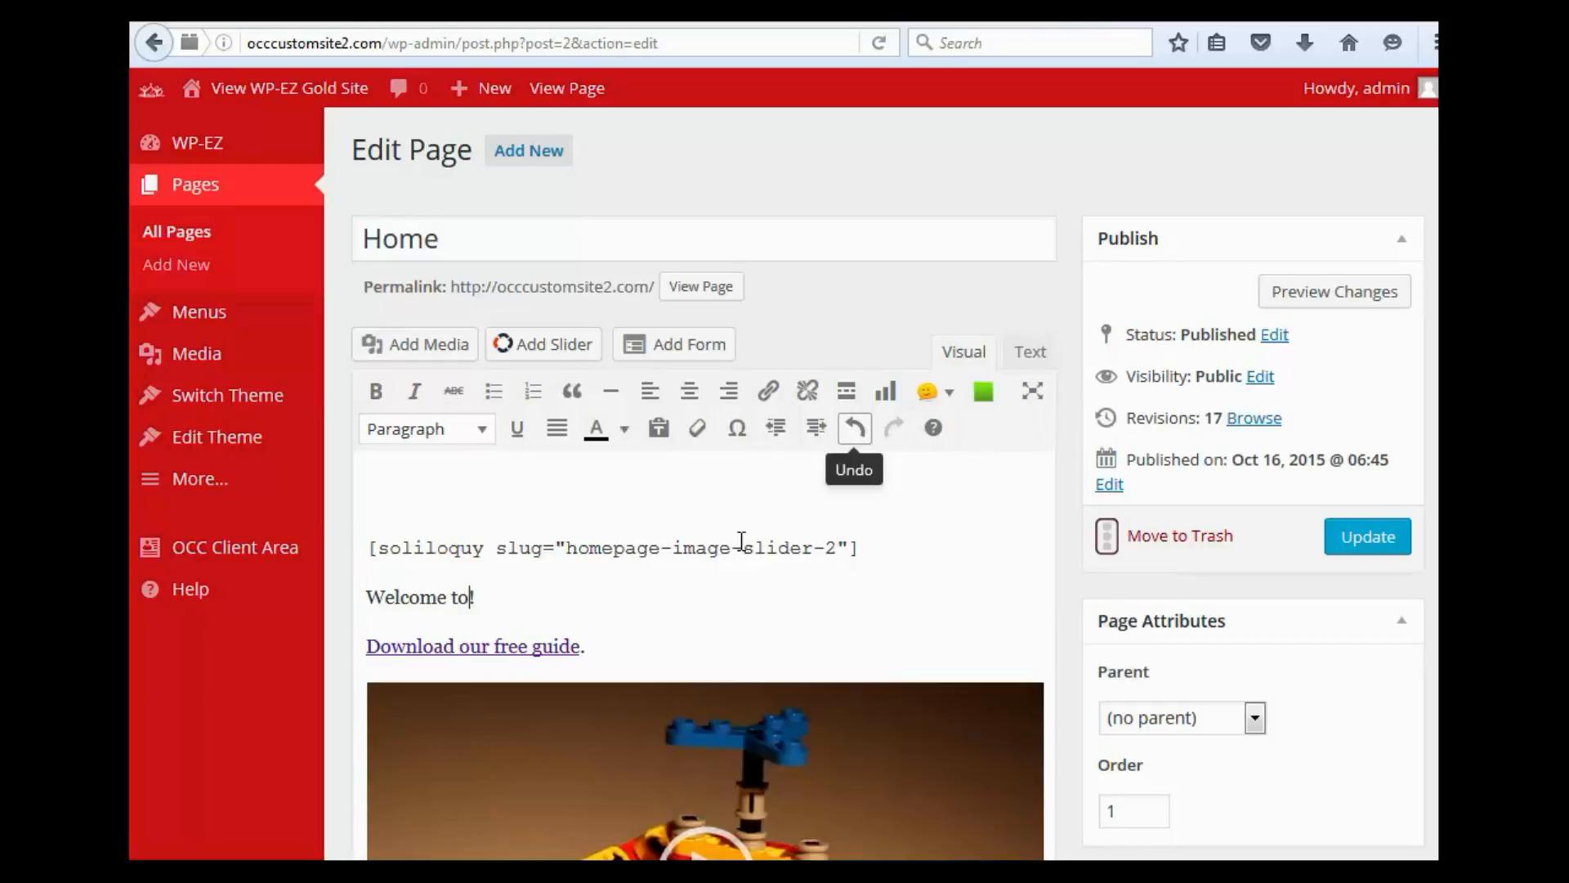
key(ctrl+z)
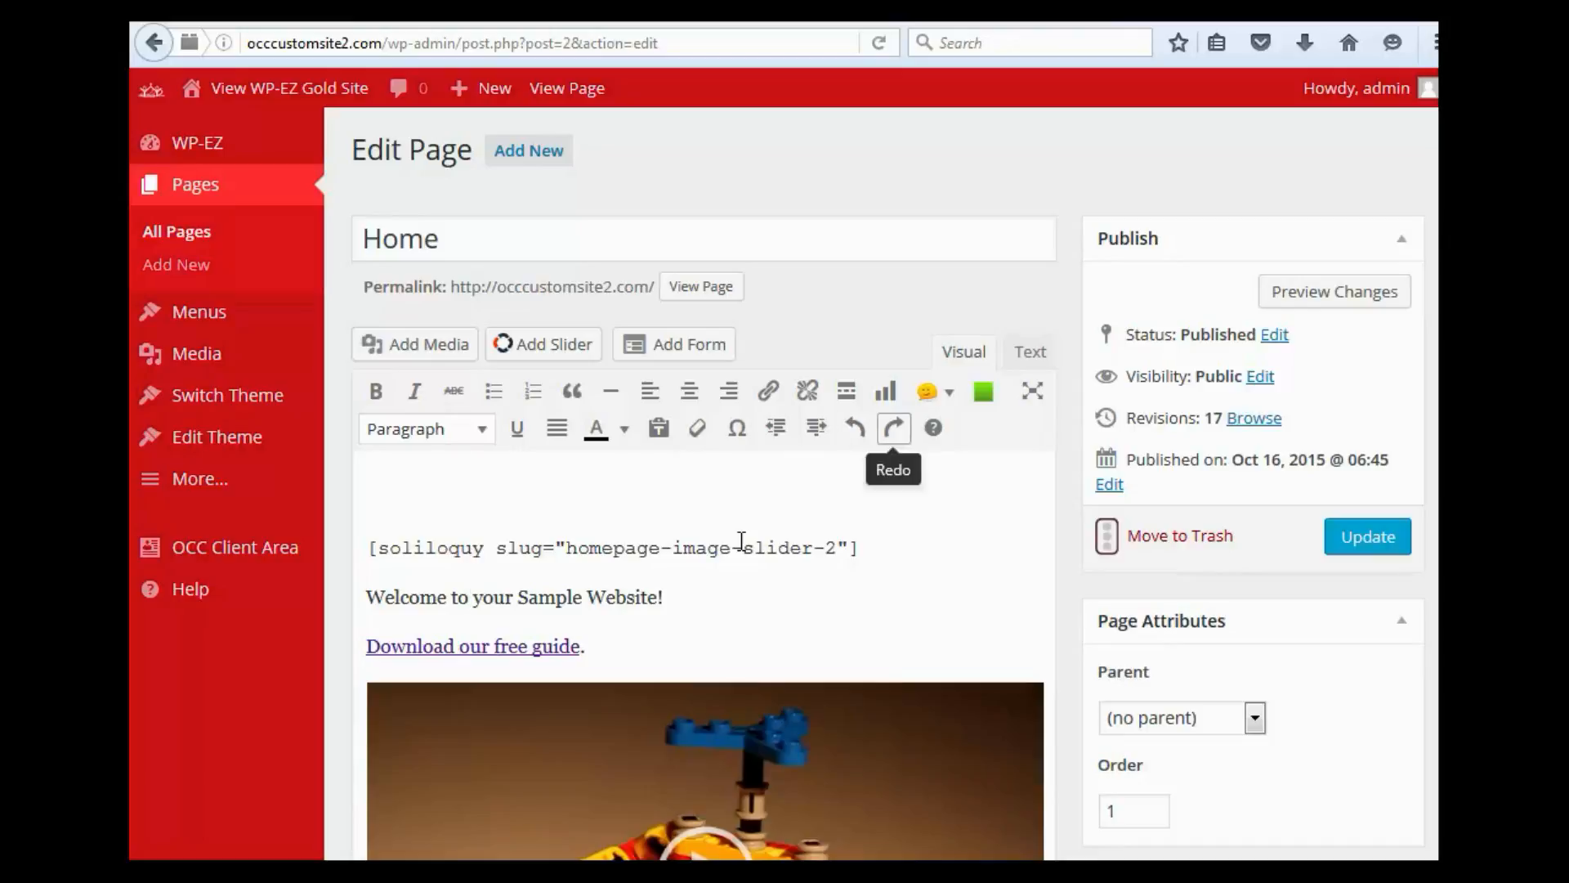
click(894, 427)
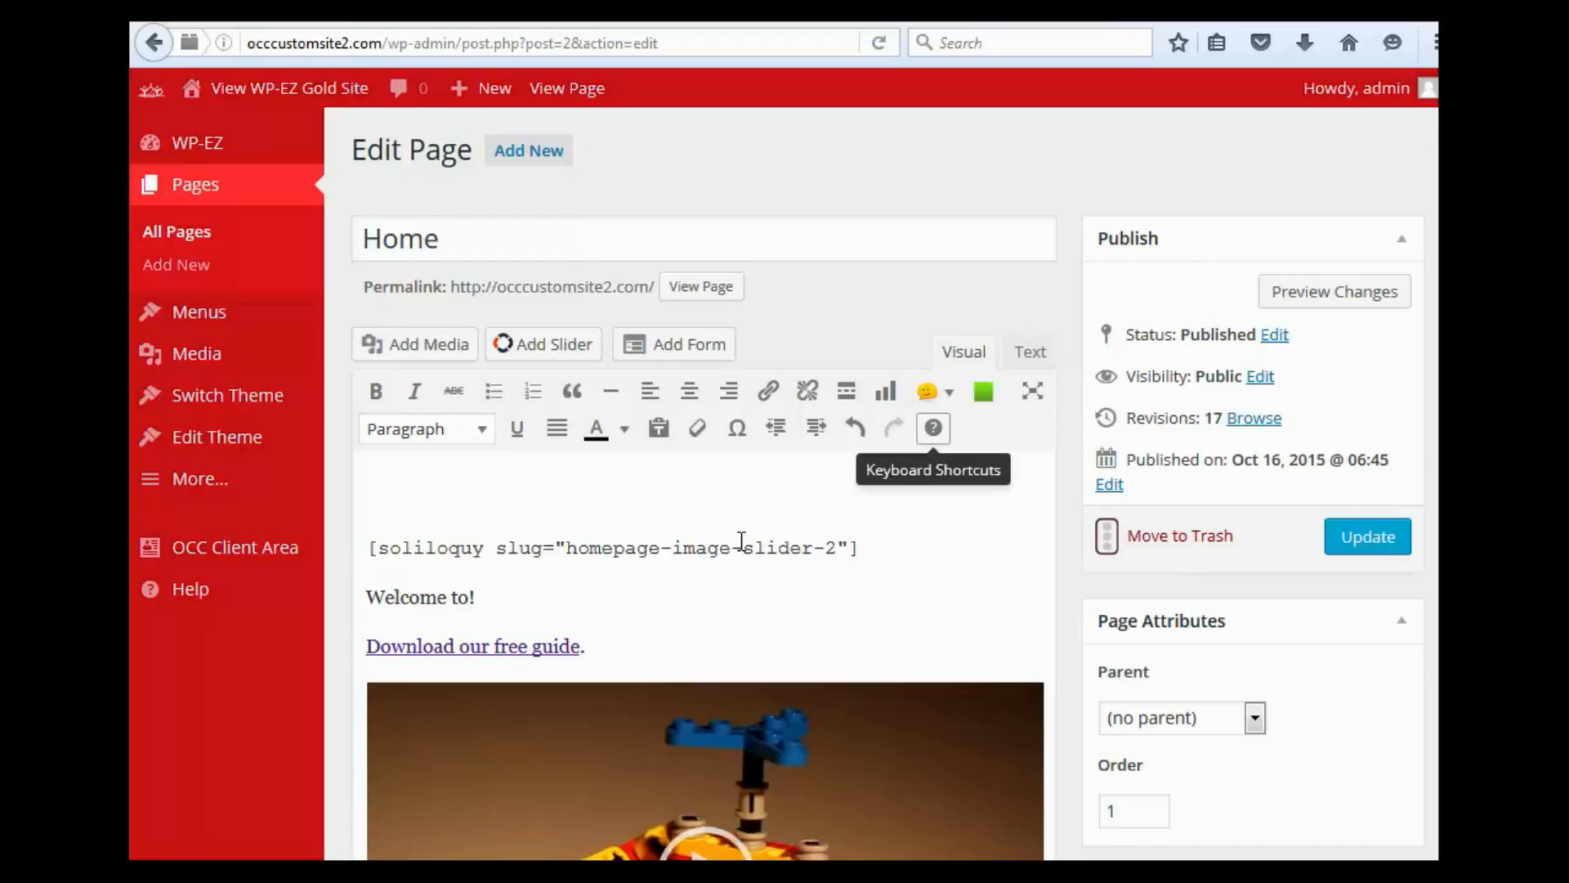
- Look through the editor's keyboard shortcuts list, including the default, additional, formatting and focus shortcuts, and close it
key(shift+alt+h)
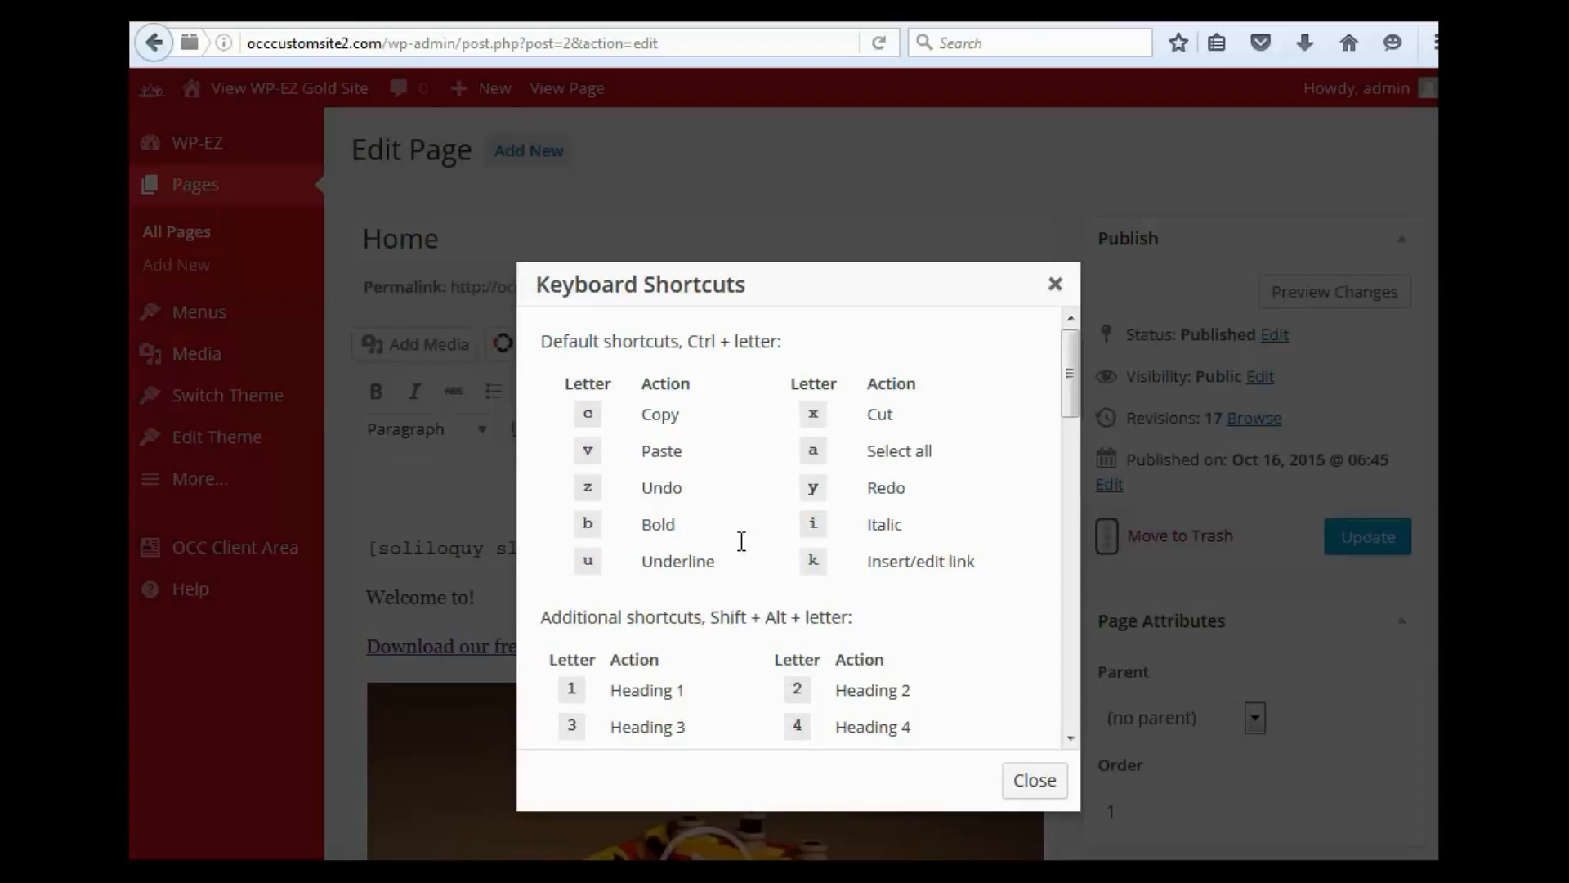
scroll(742, 541, down, 5)
scroll(741, 541, down, 12)
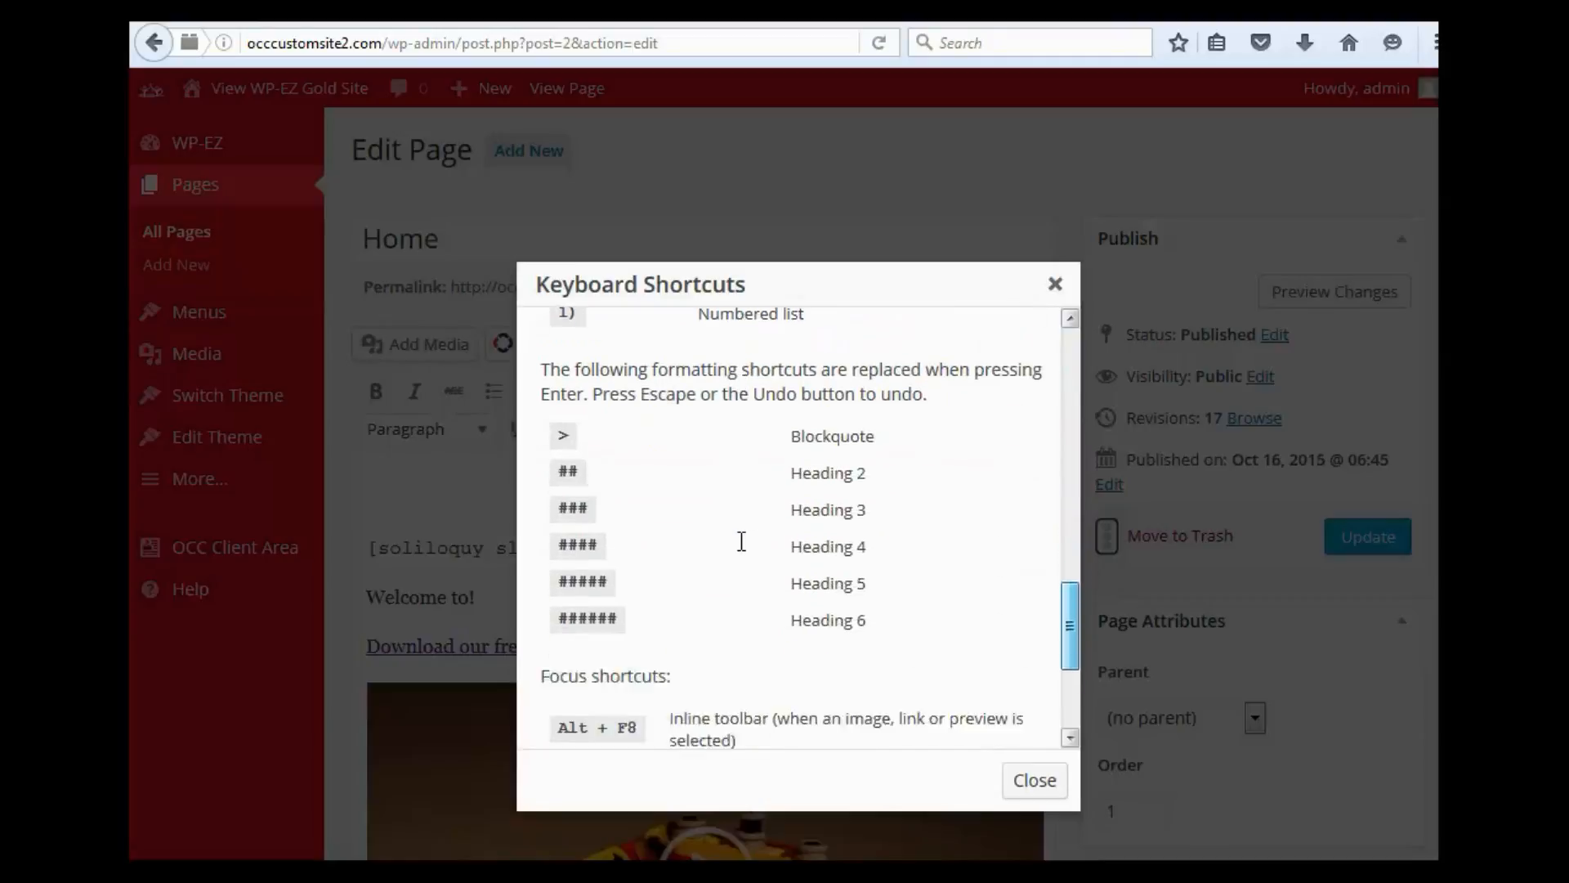
scroll(742, 541, down, 4)
key(Escape)
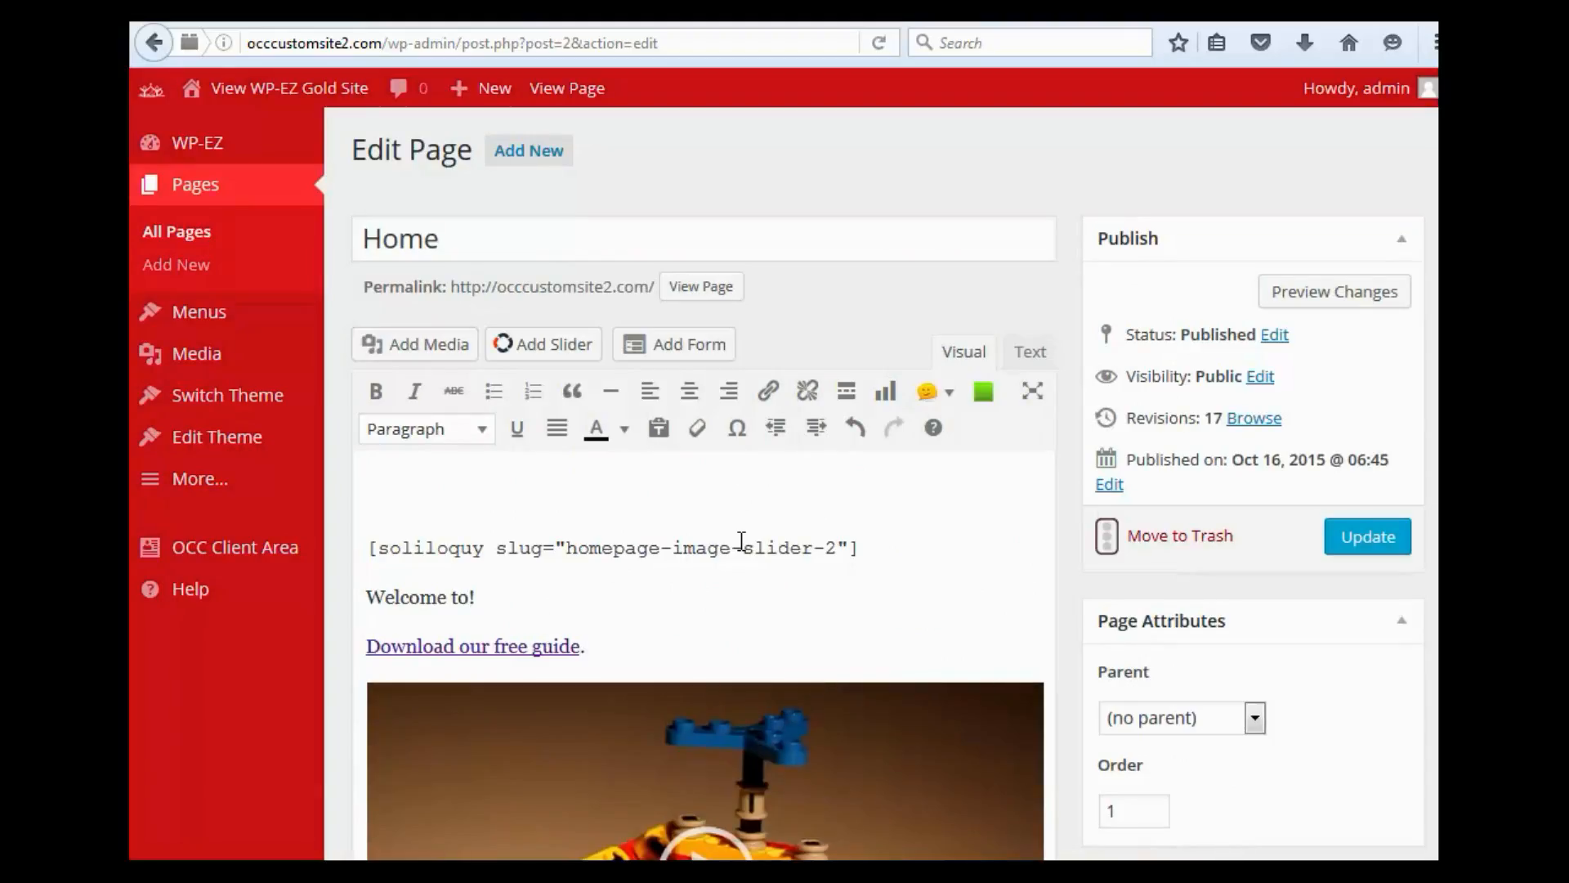